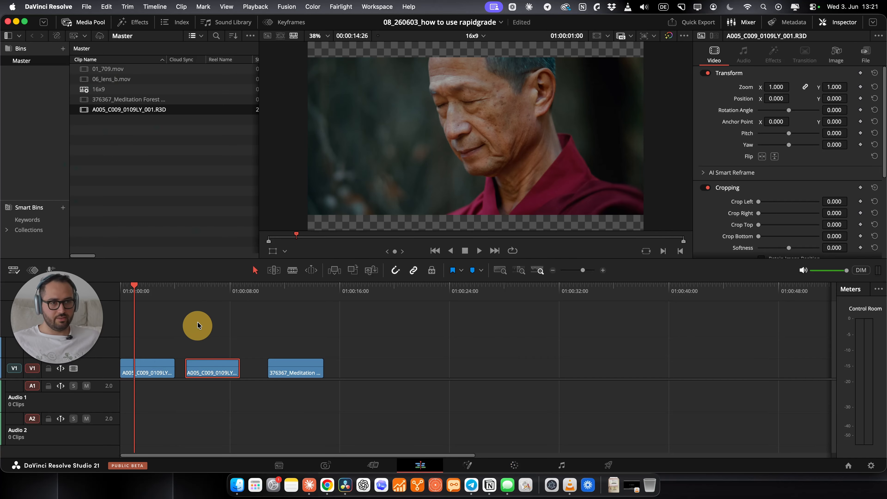
Move the playhead to the second RED clip, open it for color grading, and shift its single node towards the node graph's source
click(207, 333)
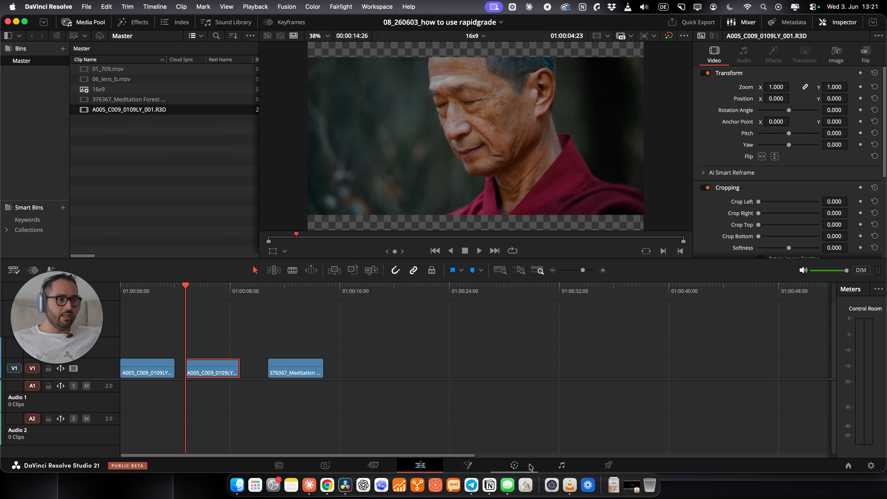
click(514, 465)
right_click(569, 206)
click(570, 208)
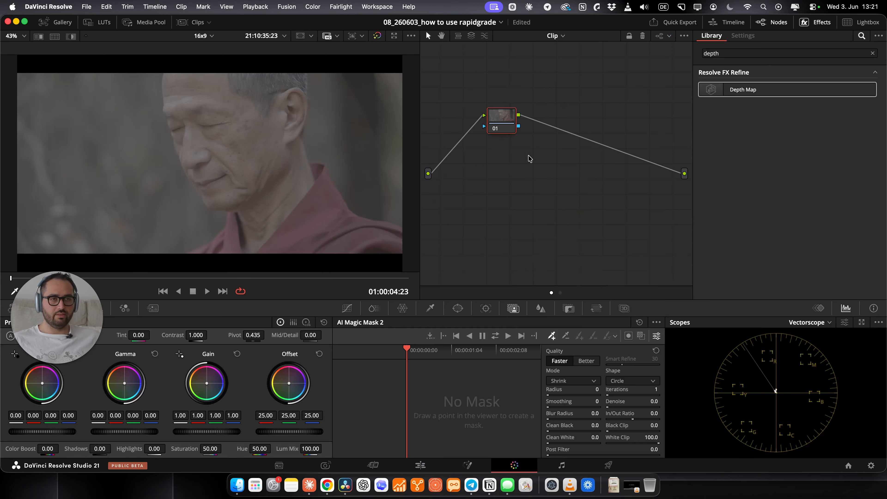
drag(498, 119, 466, 108)
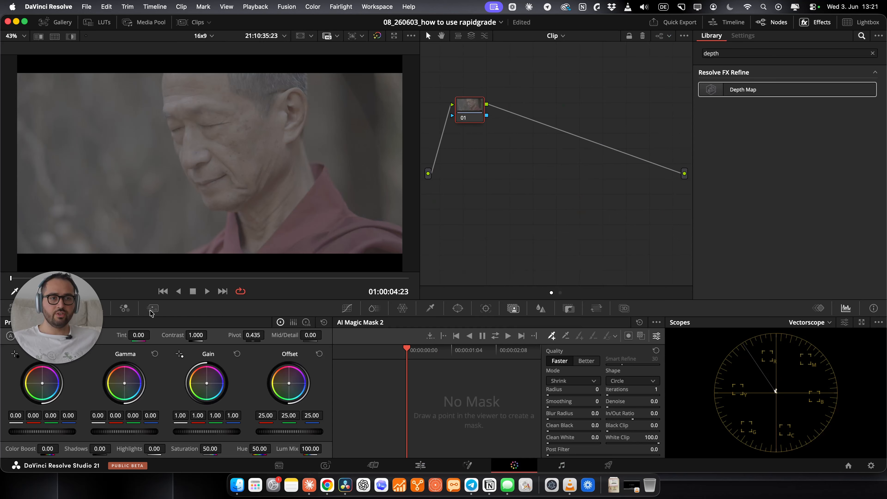
drag(69, 303, 445, 241)
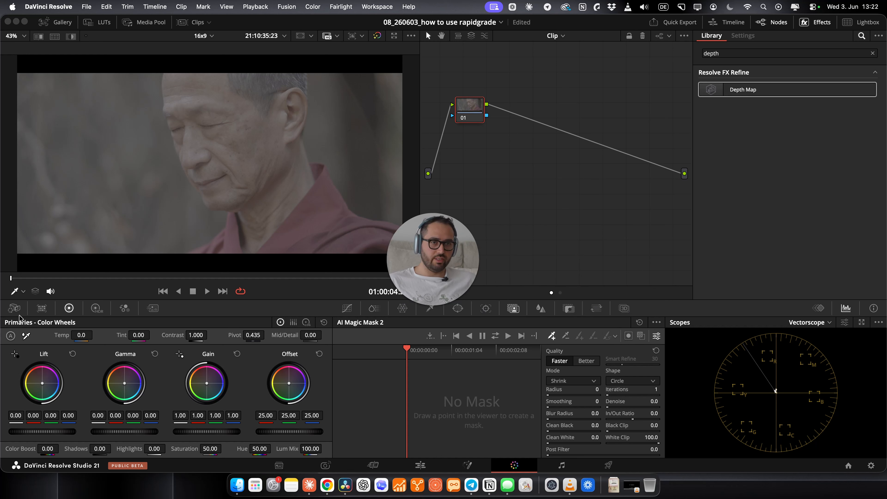
Check the clip's Camera Raw decode quality, decode source, color science, color space and gamma curve options
click(13, 308)
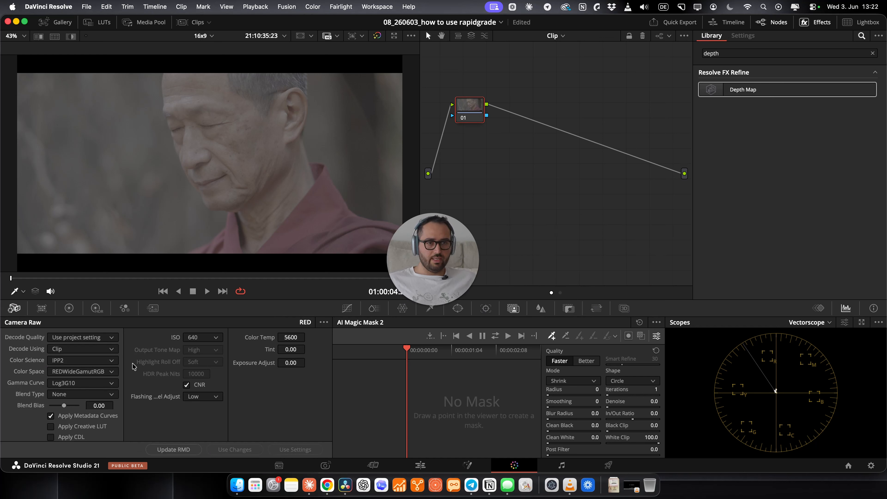
click(90, 337)
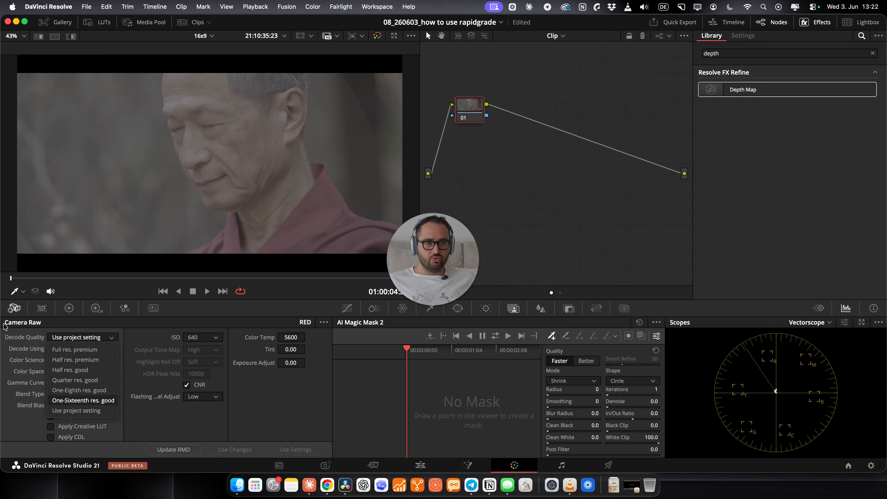
click(72, 412)
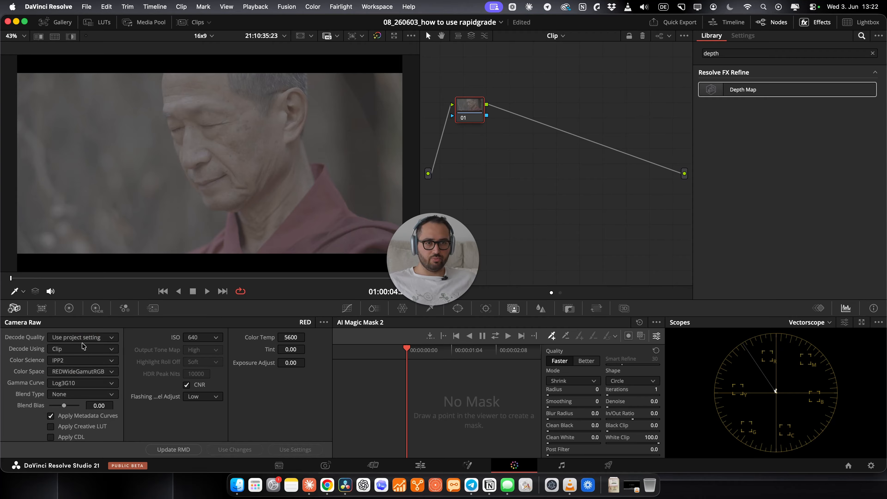
click(69, 350)
click(68, 350)
click(69, 362)
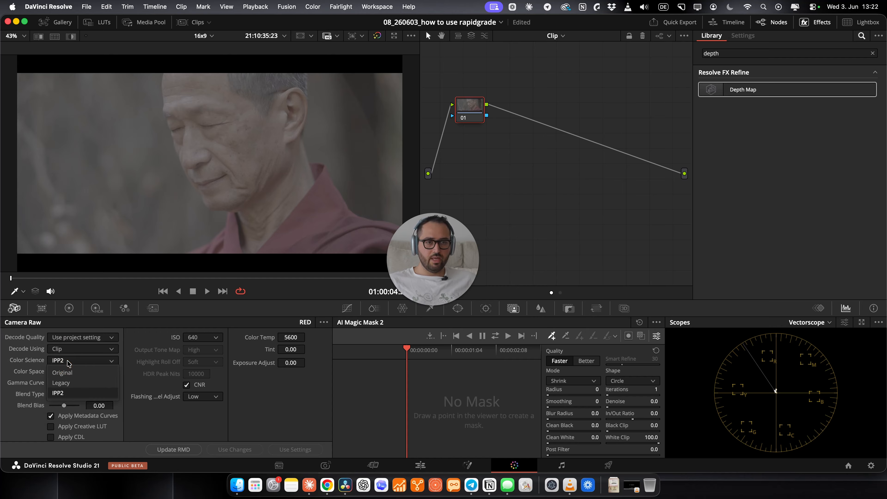
click(70, 396)
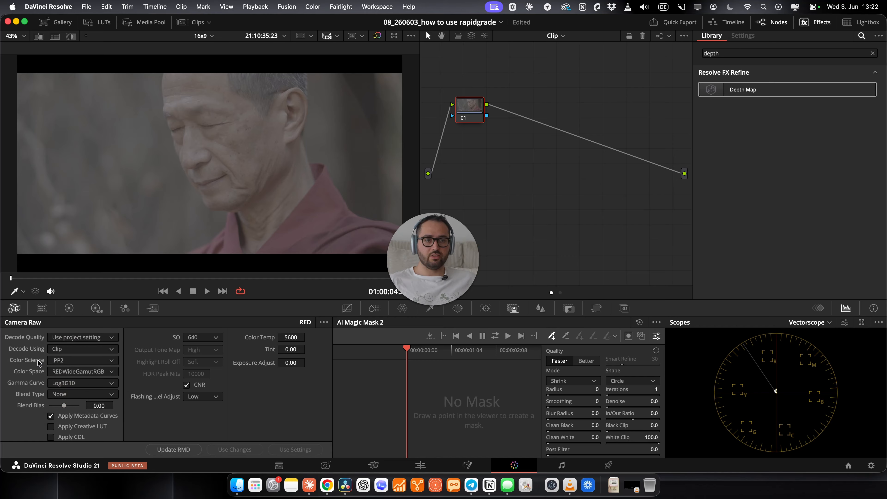
click(75, 372)
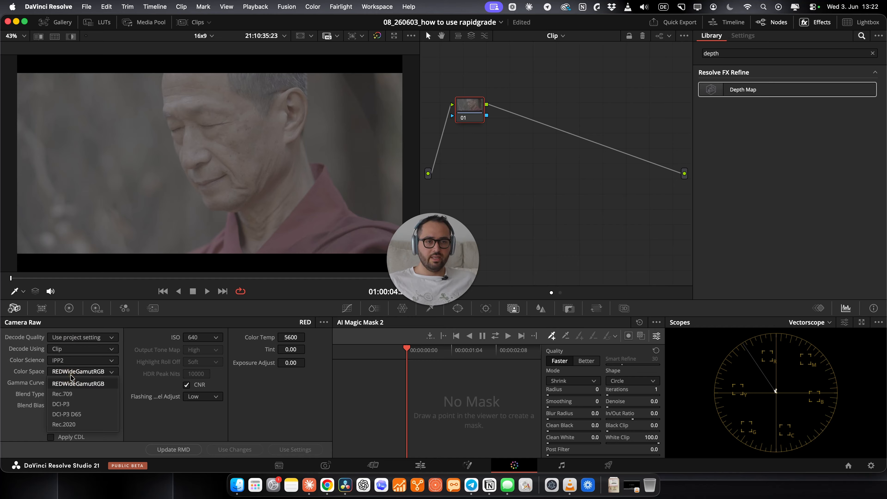
click(84, 383)
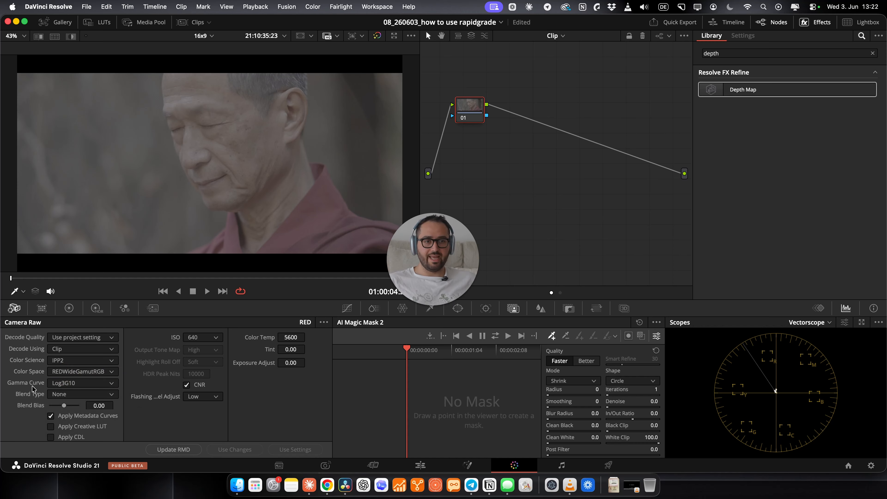
click(83, 384)
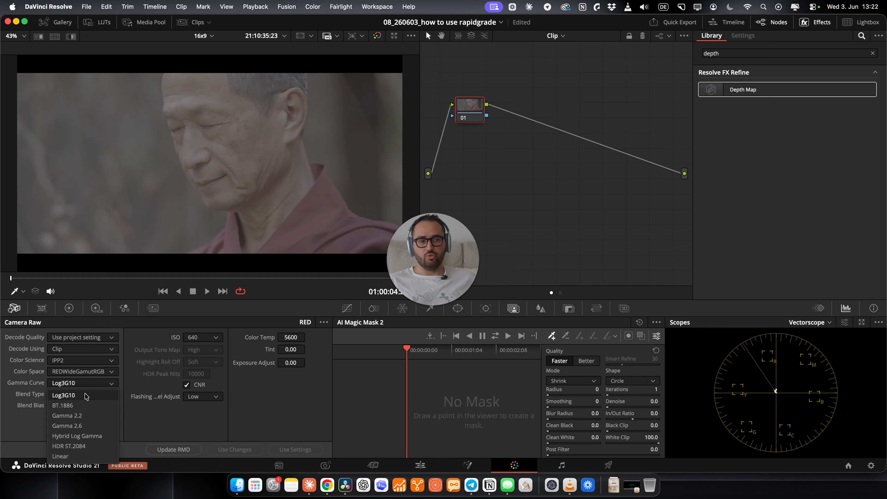
click(547, 185)
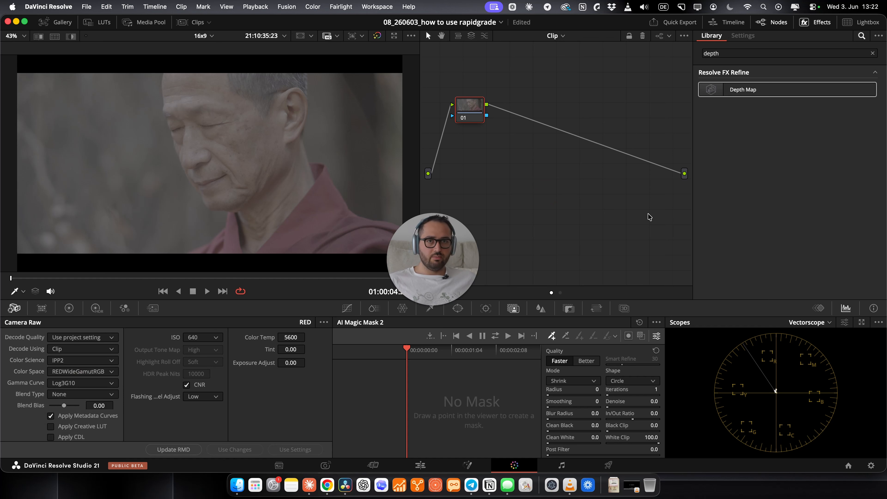
Apply the RED (Log3G10) PowerGrade from the gallery to the clip and close the gallery
click(45, 22)
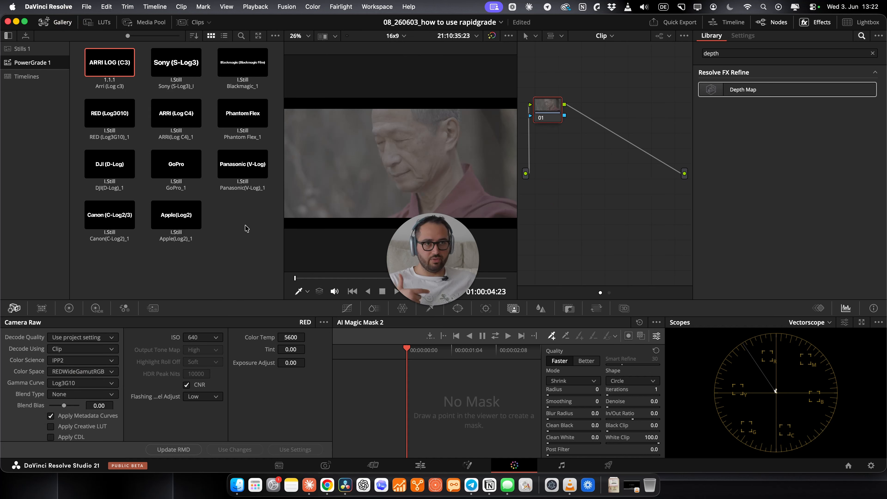
click(107, 115)
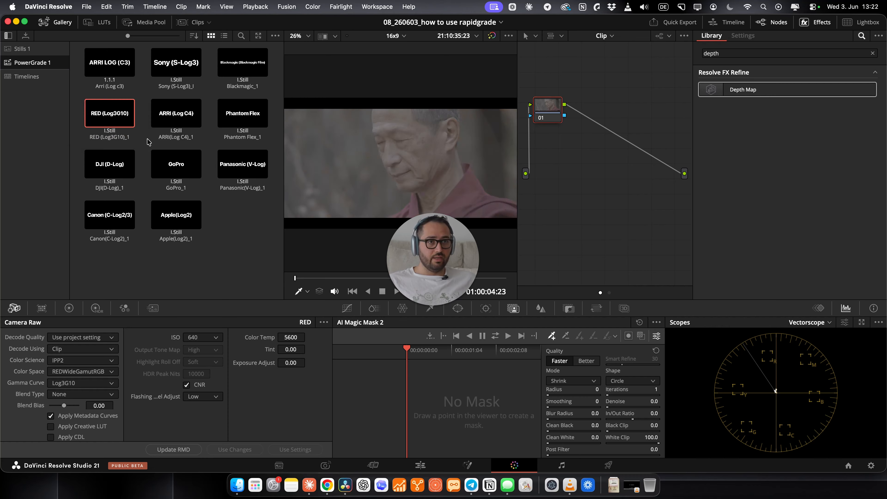
drag(103, 115, 363, 140)
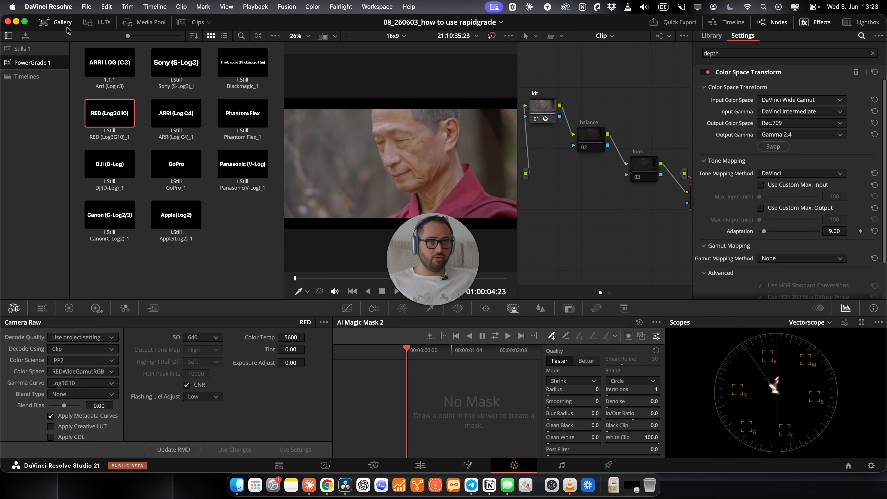
click(65, 23)
Compare the Color Space Transform input and output settings of the idt and odt nodes
click(465, 106)
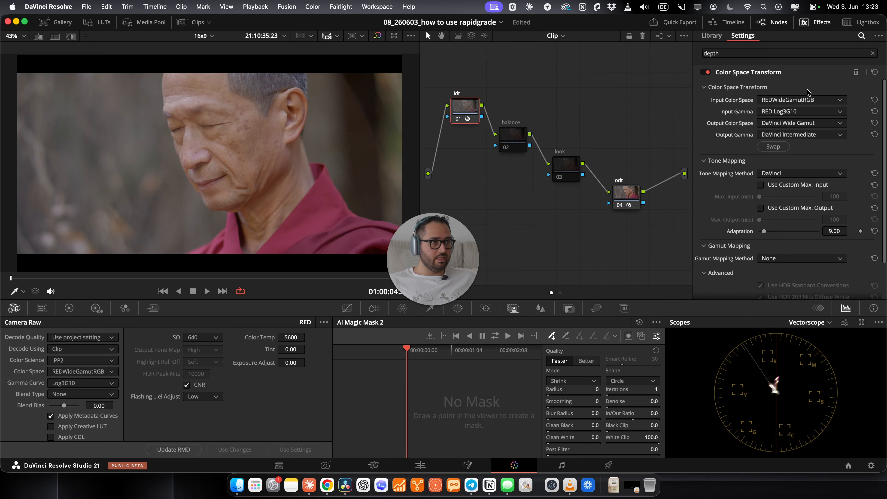
click(628, 192)
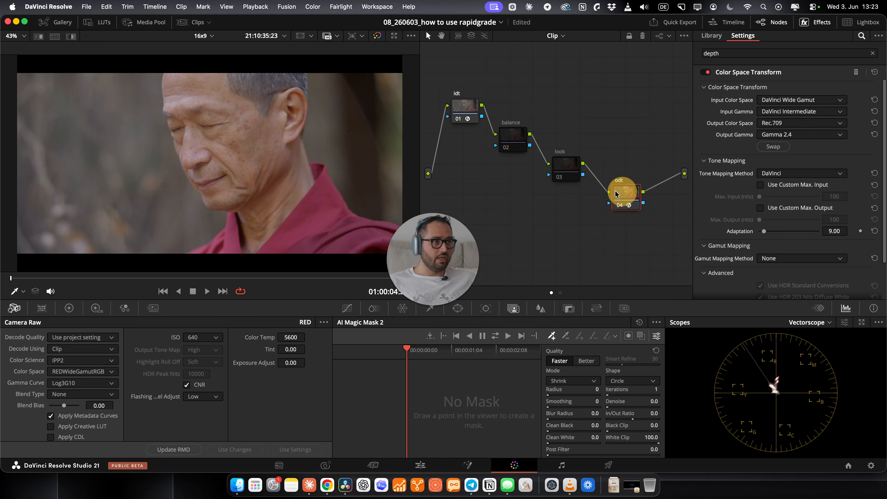
click(455, 105)
click(635, 193)
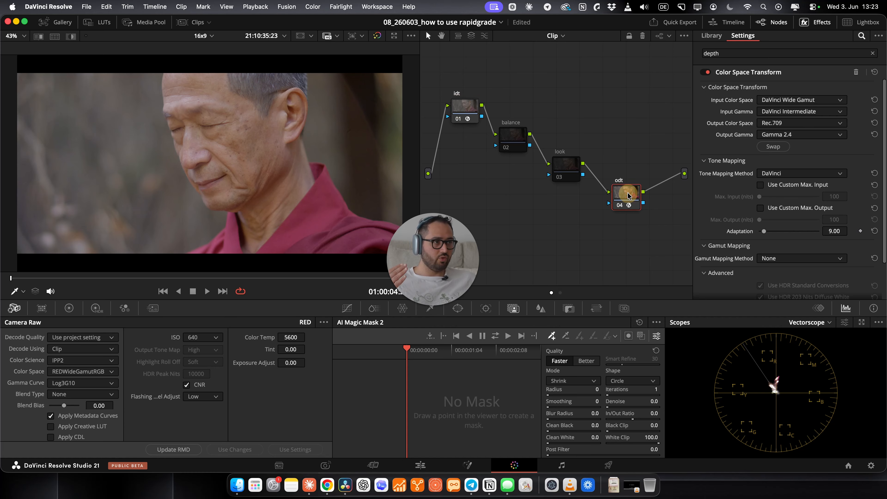
click(461, 114)
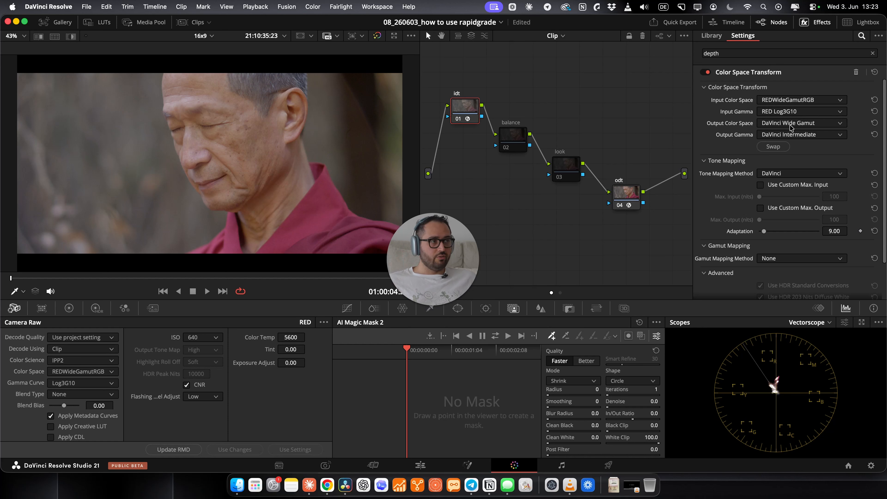
click(621, 202)
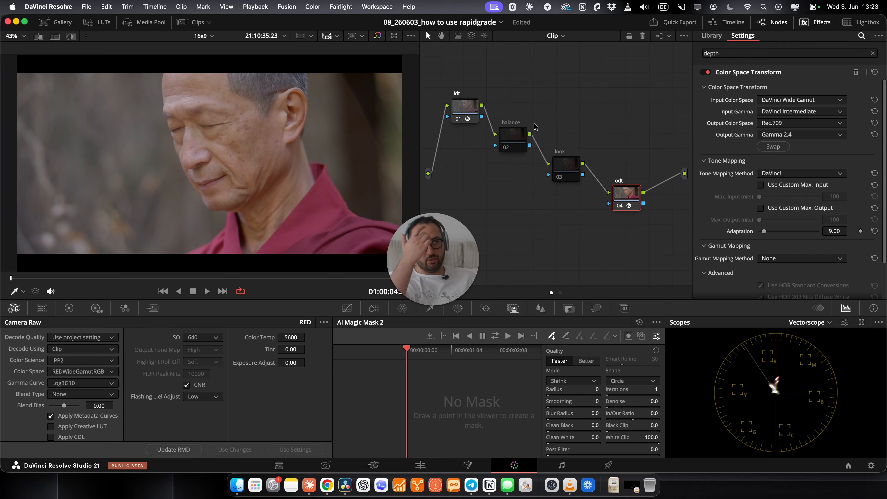
click(460, 112)
Cool the image on the balance node with Offset at about 22.03, 24.64 and 25.27, and check it full screen
click(501, 140)
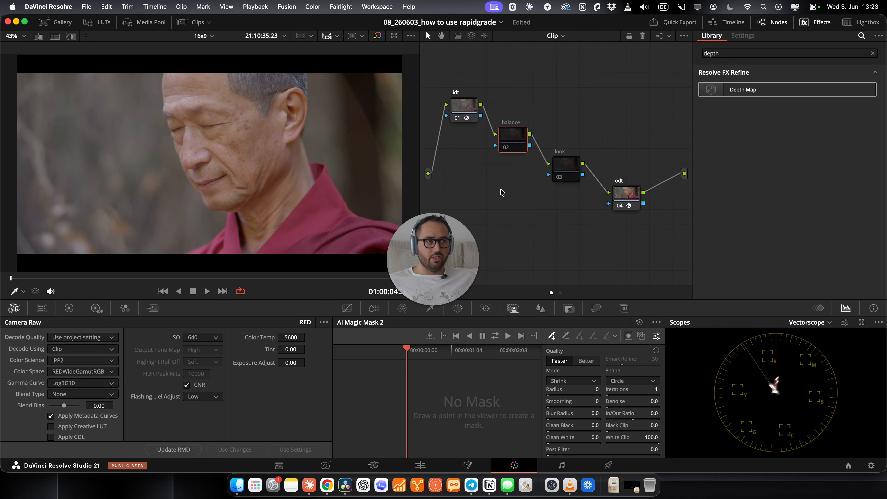
click(69, 308)
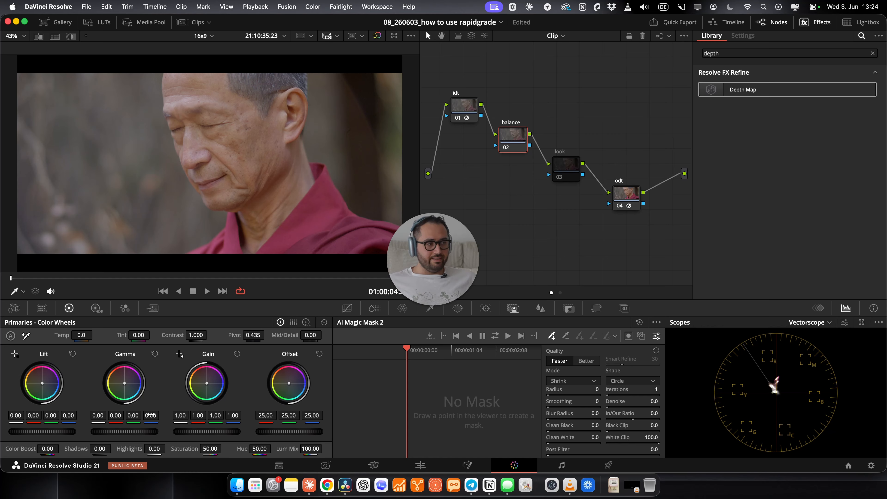
drag(290, 385, 288, 386)
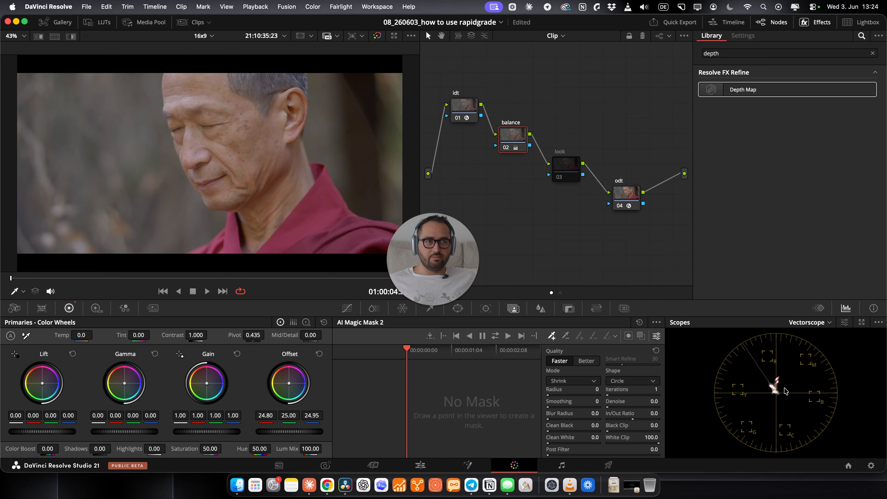
drag(288, 385, 290, 384)
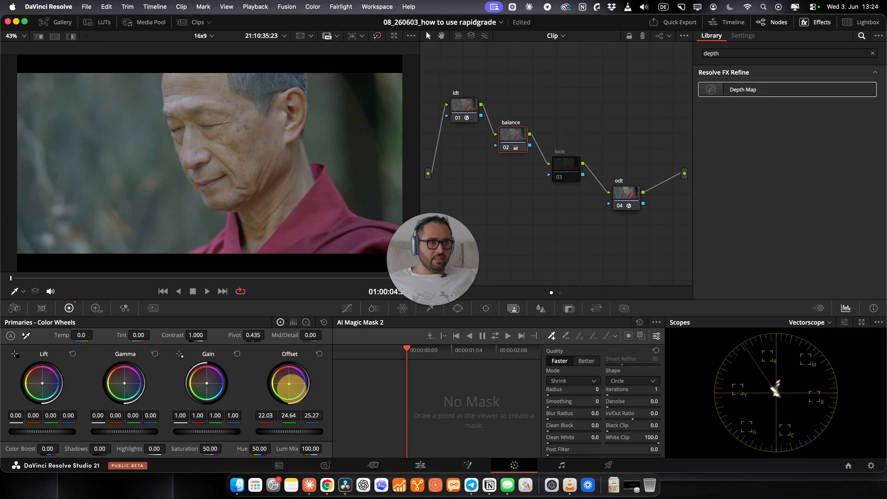
drag(508, 141, 511, 134)
key(cmd+f)
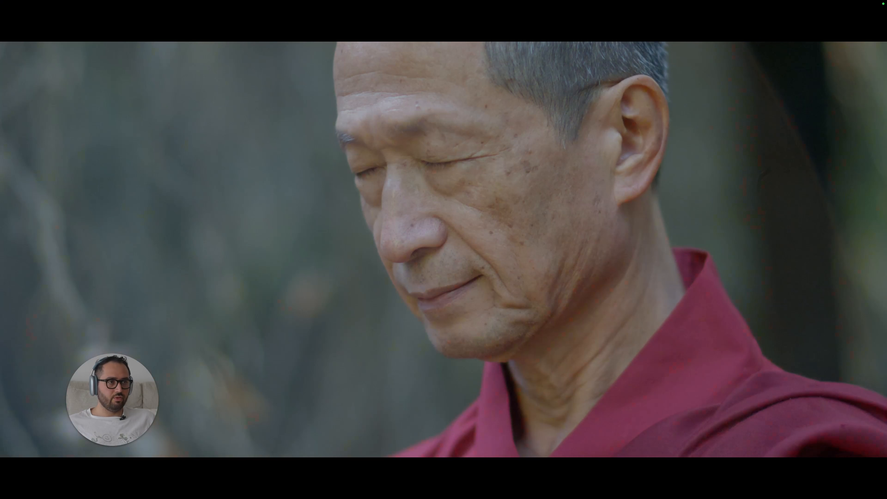
key(Escape)
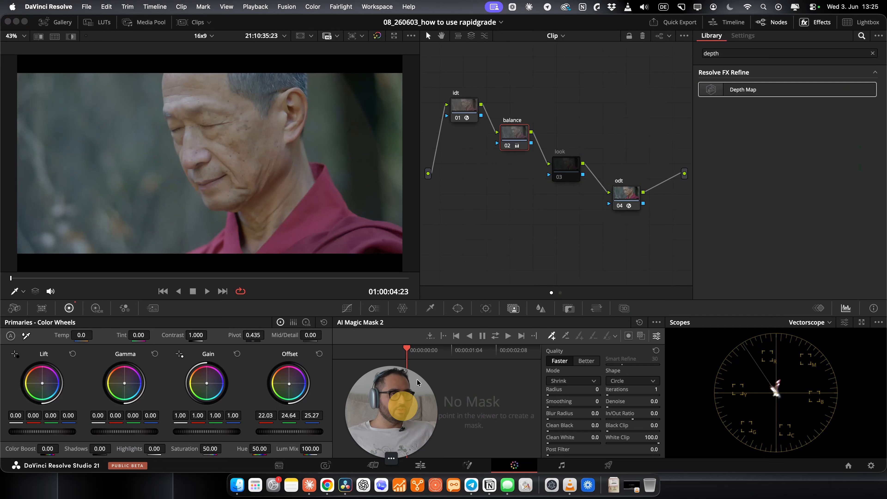
Insert a serial node labelled sec between balance and look, and move both it and the balance node up to make room
click(571, 170)
drag(516, 136, 515, 133)
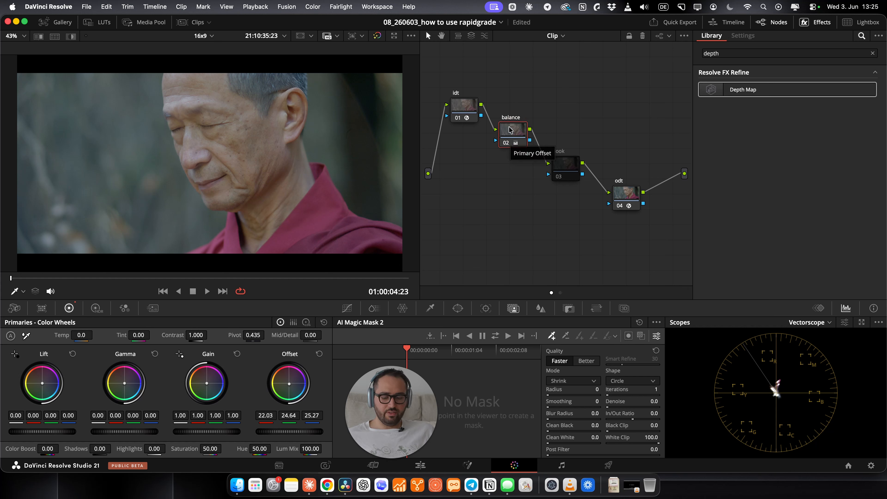
key(alt+s)
click(558, 128)
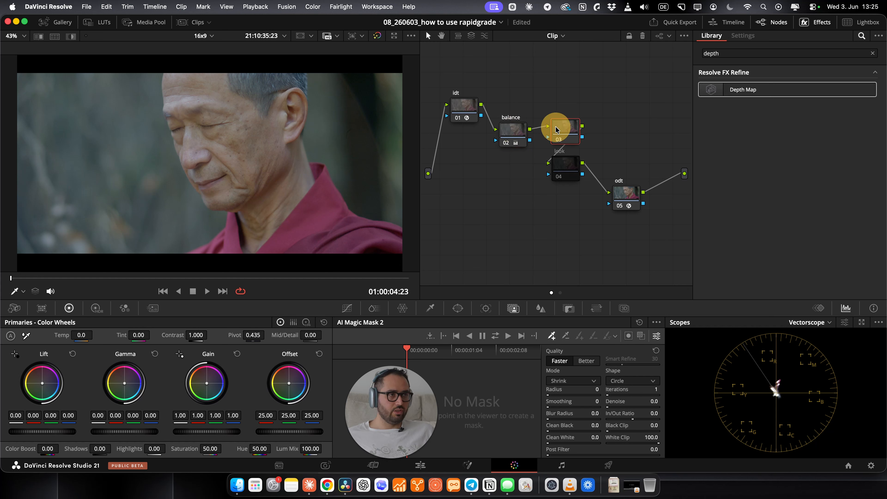
drag(511, 133, 516, 118)
drag(576, 137, 576, 130)
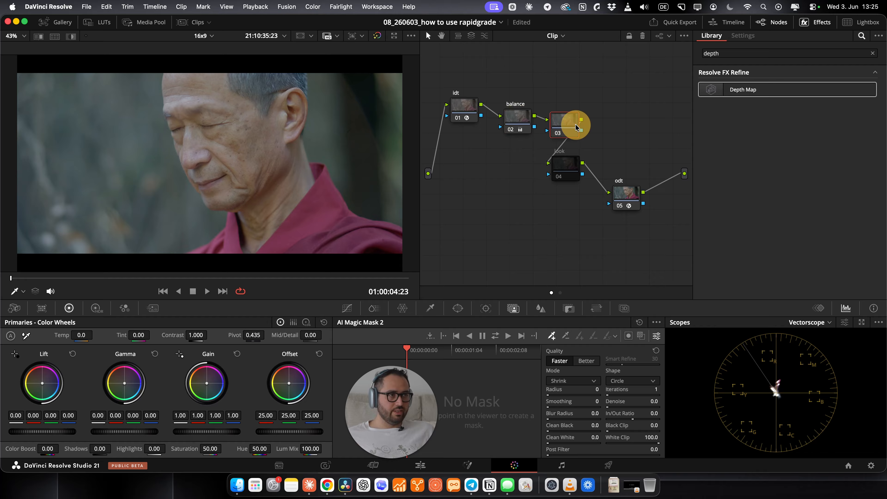
Apply an inverted Depth Map effect to the sec node and adjust its map levels with Near Limit at about 0.357
drag(709, 91, 565, 124)
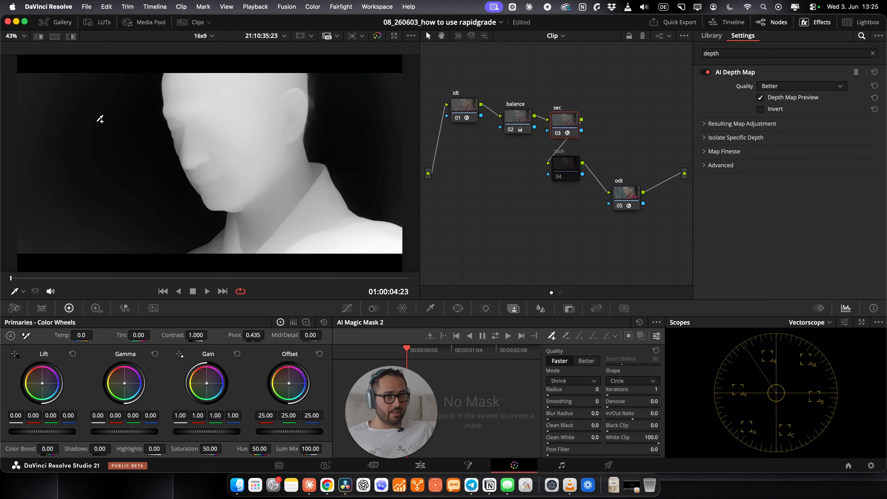
click(772, 109)
click(783, 128)
click(776, 136)
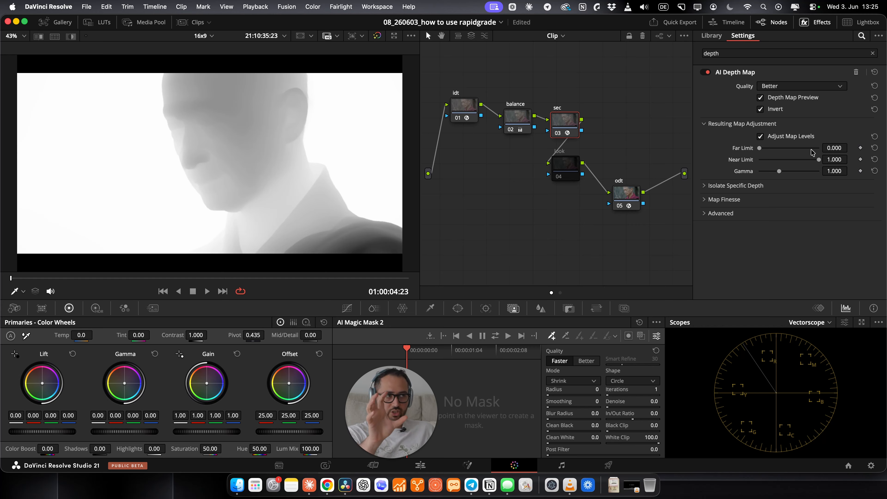
drag(820, 161, 782, 163)
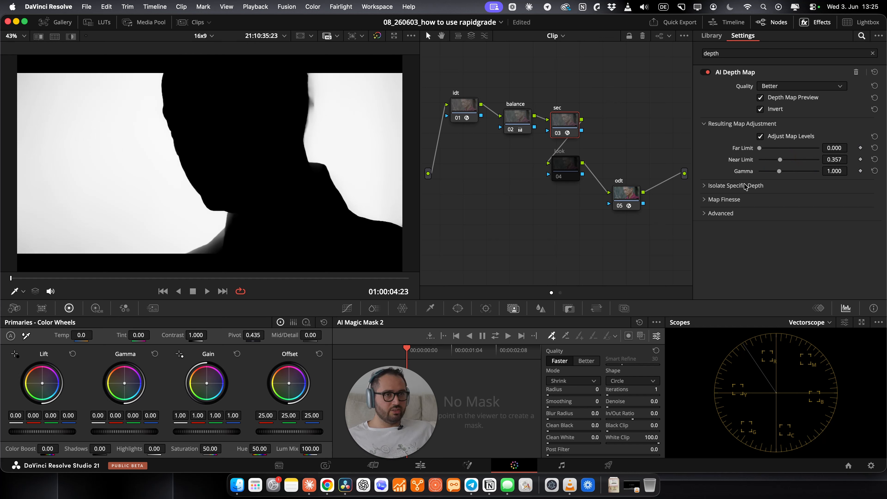
Compare the depth map's edges with Map Finesse Post-Processing switched on and off
click(714, 203)
click(769, 214)
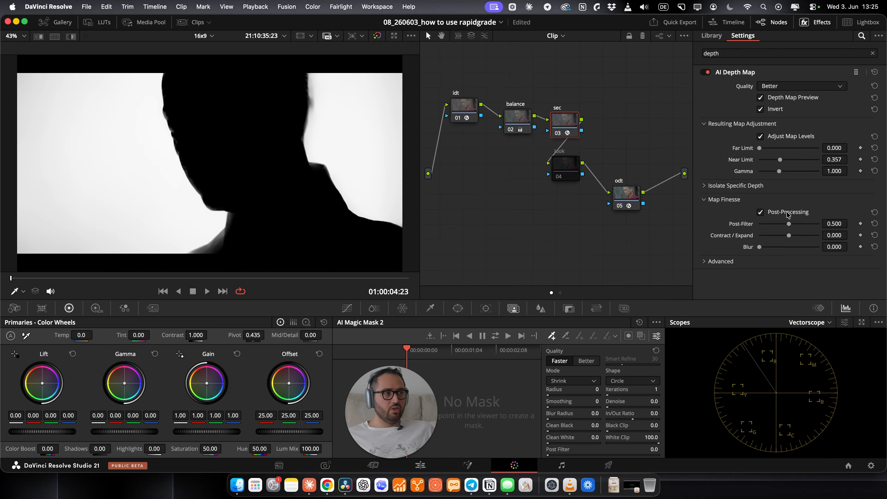
click(790, 214)
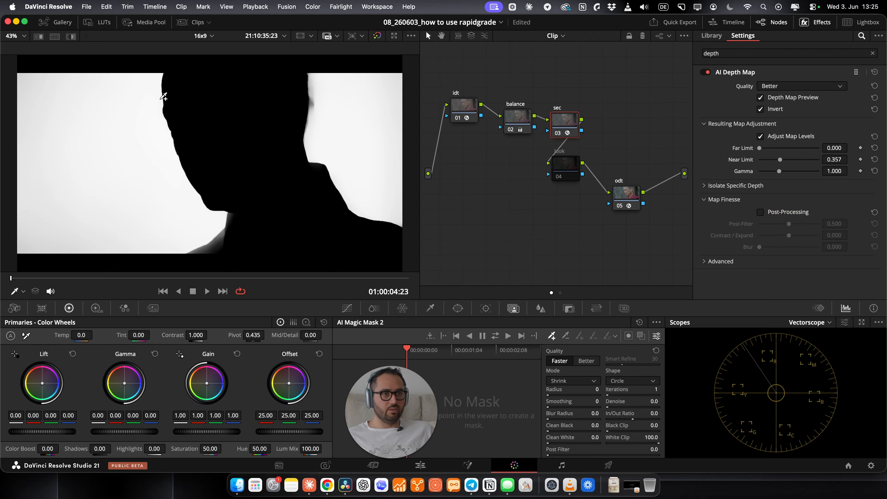
Enable Post-Processing on the sec node's depth map, set Near Limit to about 0.371 and turn off Depth Map Preview
click(777, 212)
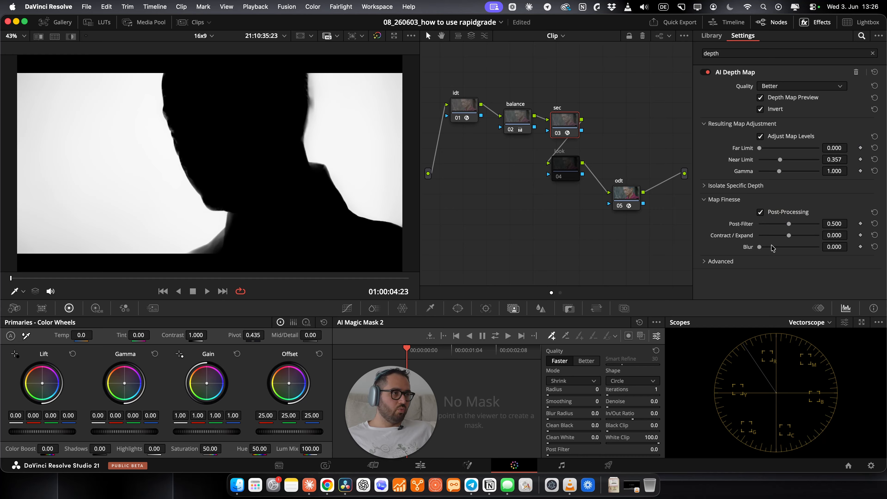
mouse_move(838, 159)
mouse_down()
mouse_move(863, 156)
mouse_move(844, 158)
mouse_up()
click(783, 98)
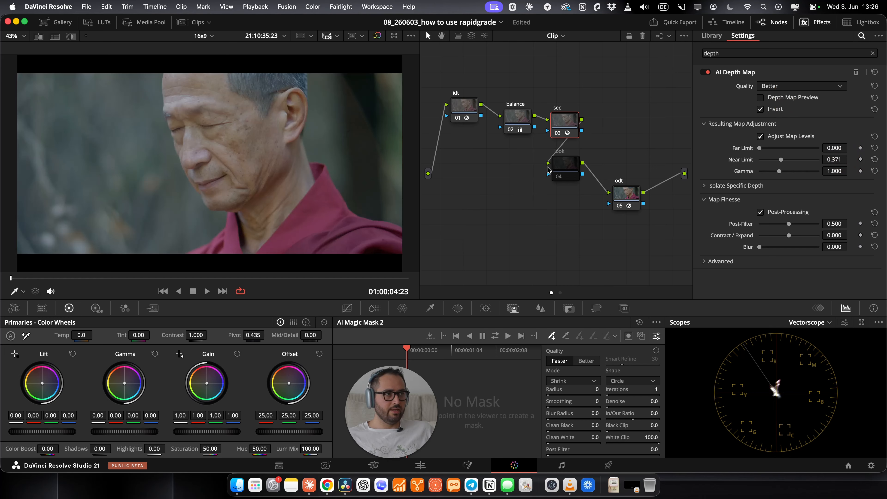
Darken the isolated background on the sec node by lowering Gamma to about -0.04
drag(129, 434, 22, 435)
drag(125, 433, 13, 313)
key(super+z)
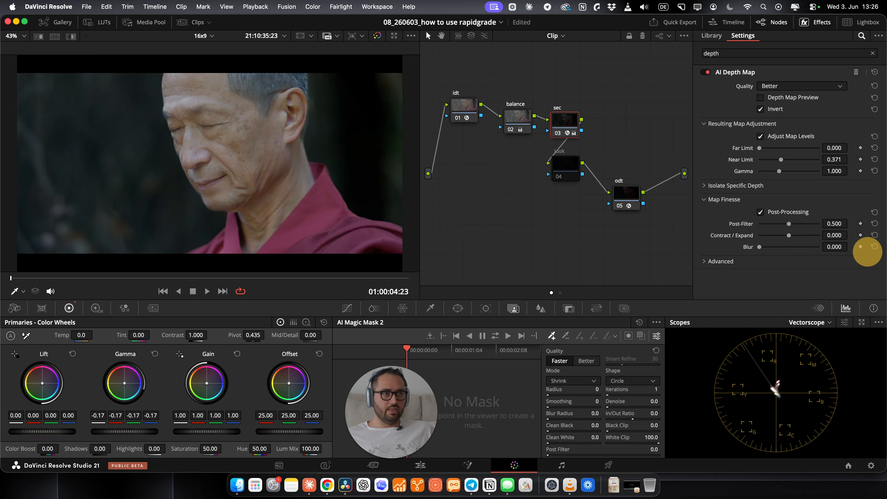
drag(180, 425, 124, 434)
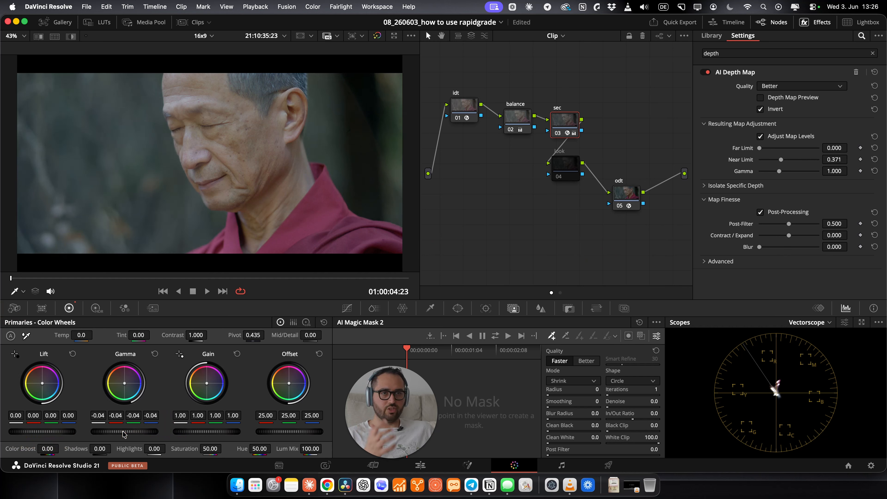
Compare the image with the sec node switched off and on to judge the background darkening
key(super+d)
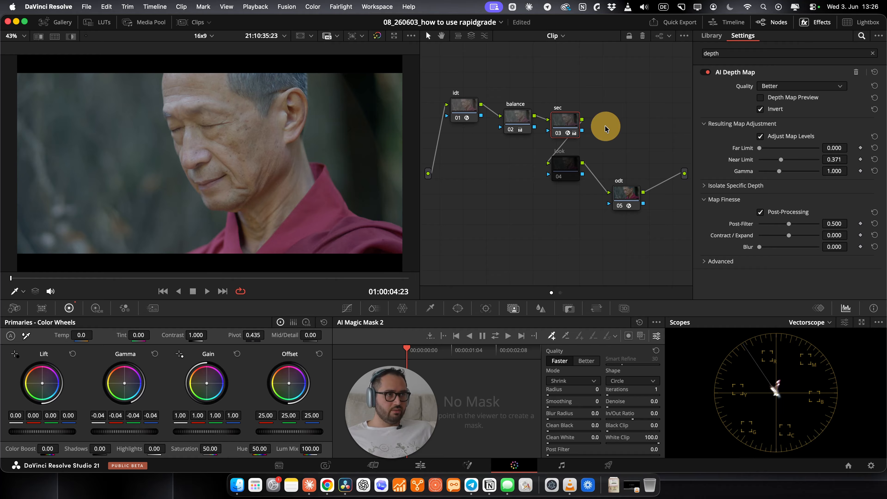
key(super+d)
click(632, 141)
drag(659, 127, 499, 131)
key(super+d)
key(super+d)
key(super+d)
key(super+d)
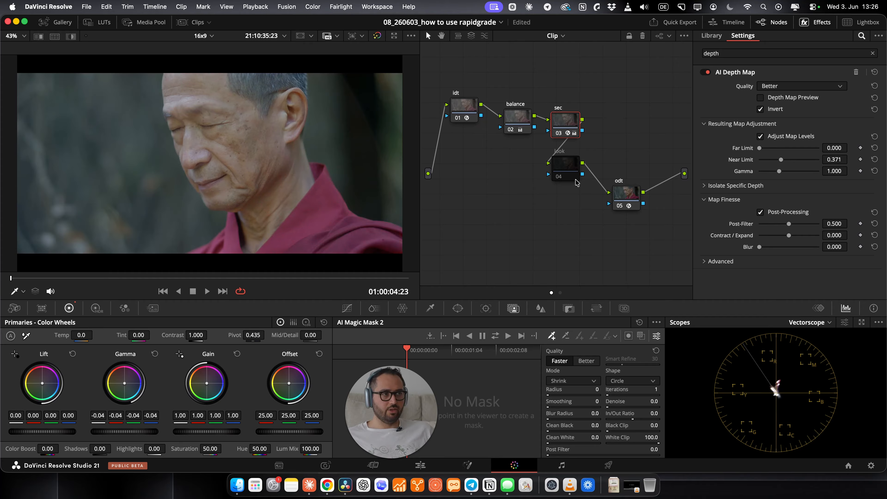
Enable the look node, search the effects library for rapid and apply RapidGrade to that node
click(573, 173)
double_click(739, 49)
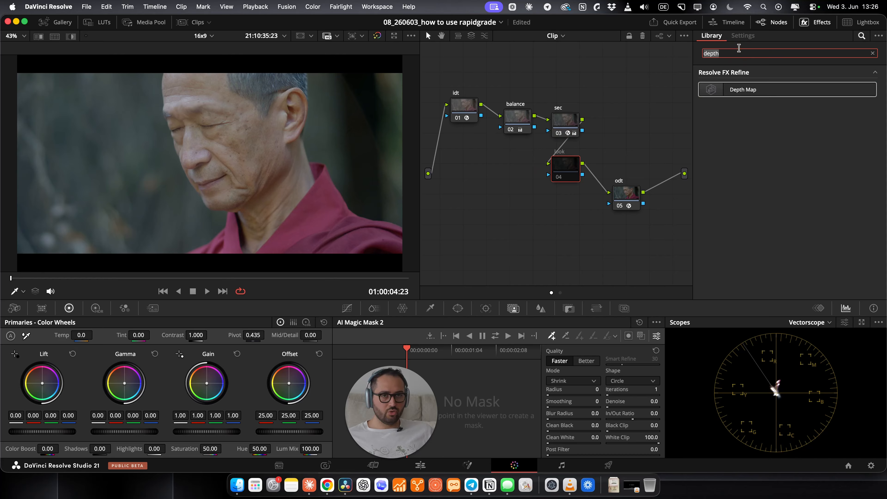
text(rapid)
drag(750, 89, 566, 174)
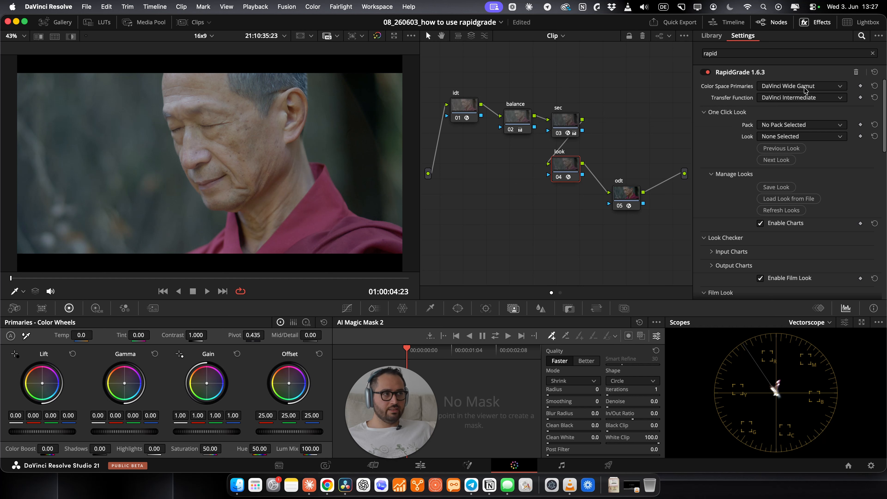
Review RapidGrade's Color Space Primaries and Transfer Function options, keeping DaVinci Wide Gamut and DaVinci Intermediate
click(784, 89)
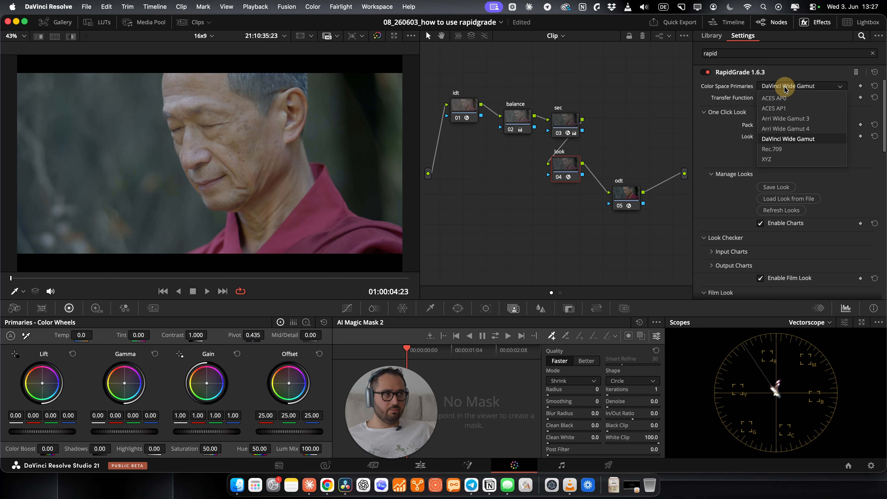
click(792, 92)
click(797, 98)
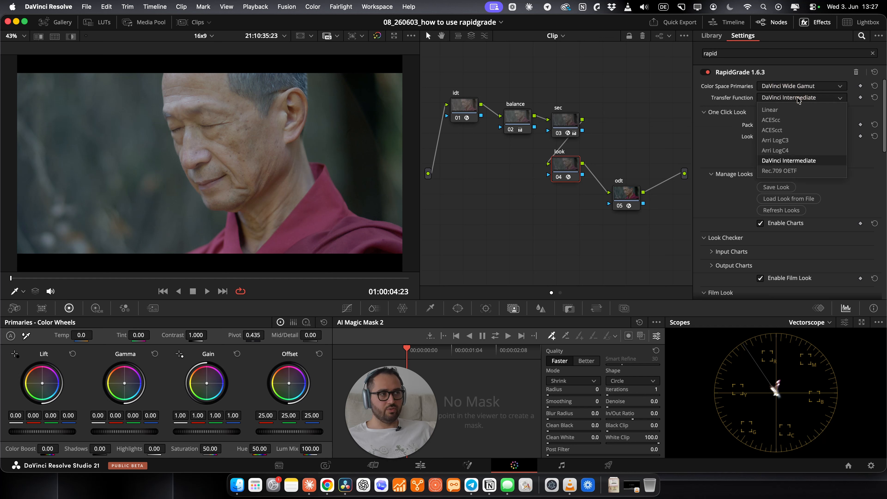
click(798, 98)
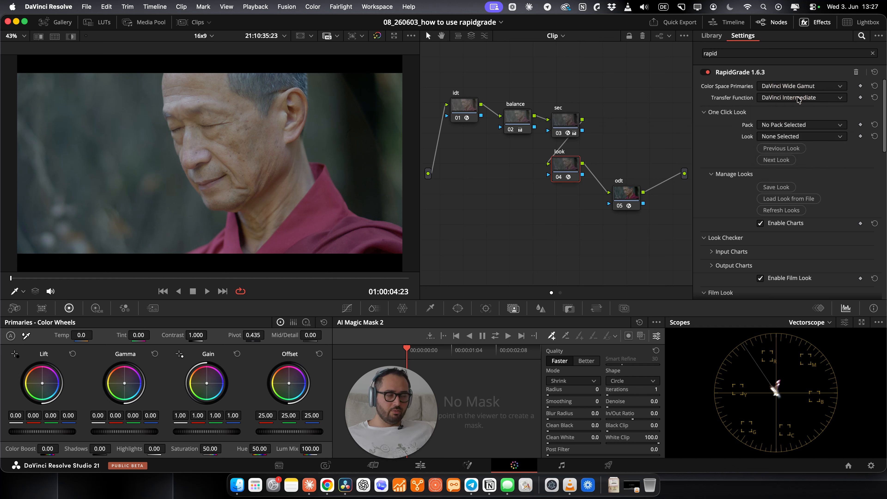
Compare the Color Space Transform output settings on the idt node with RapidGrade's colour space settings on the look node
click(471, 104)
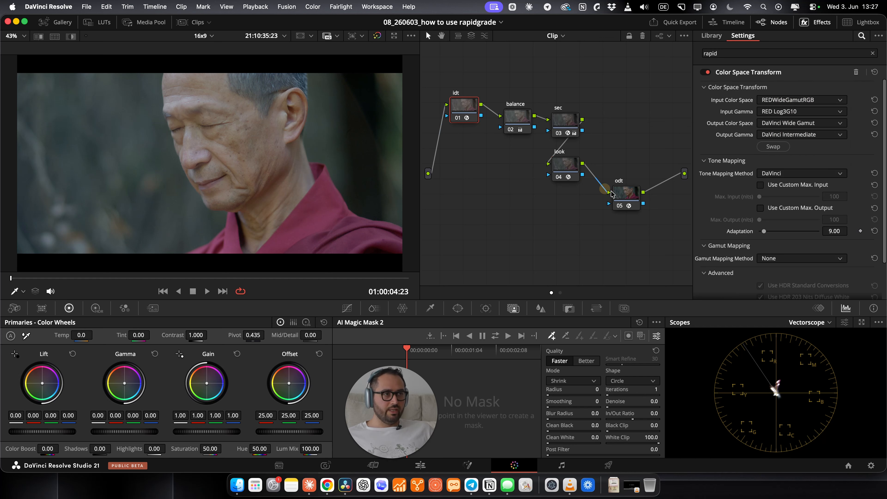
click(525, 136)
click(628, 198)
drag(462, 106, 461, 104)
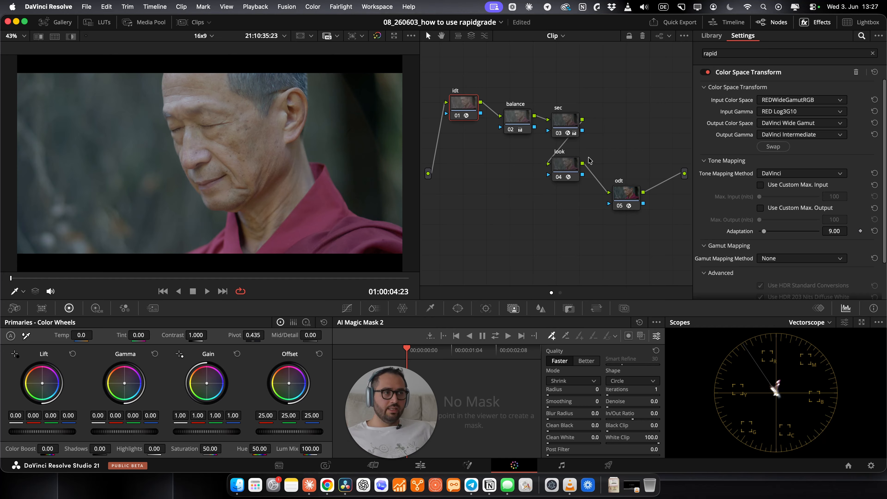
click(571, 170)
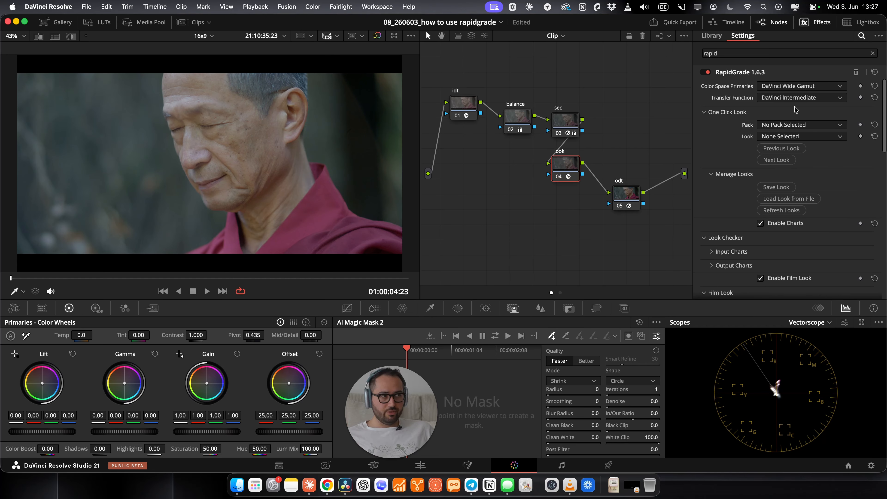
click(792, 87)
click(725, 149)
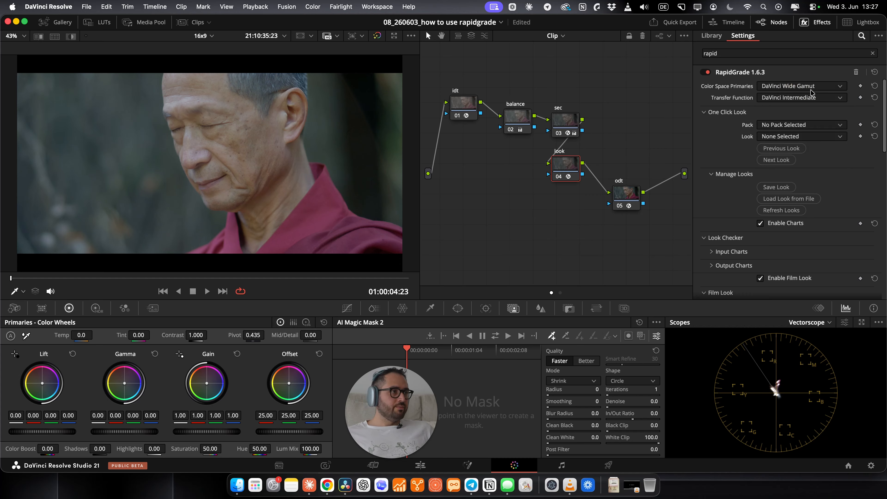
click(462, 103)
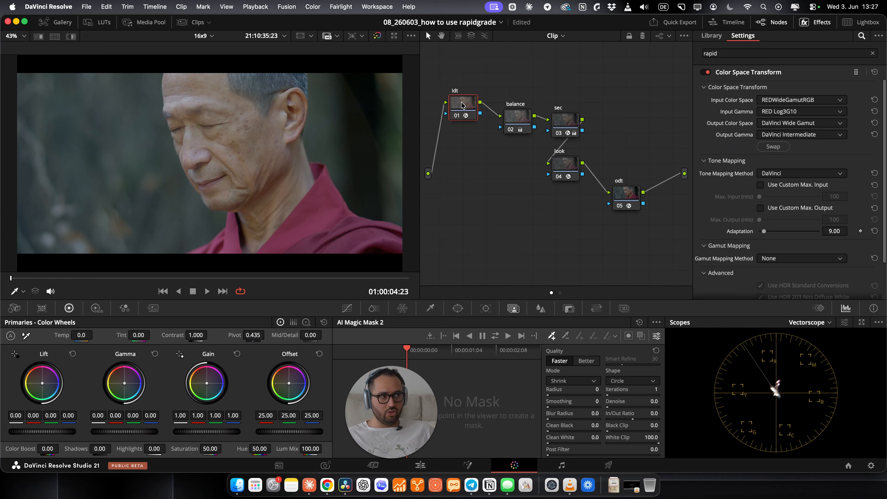
click(560, 166)
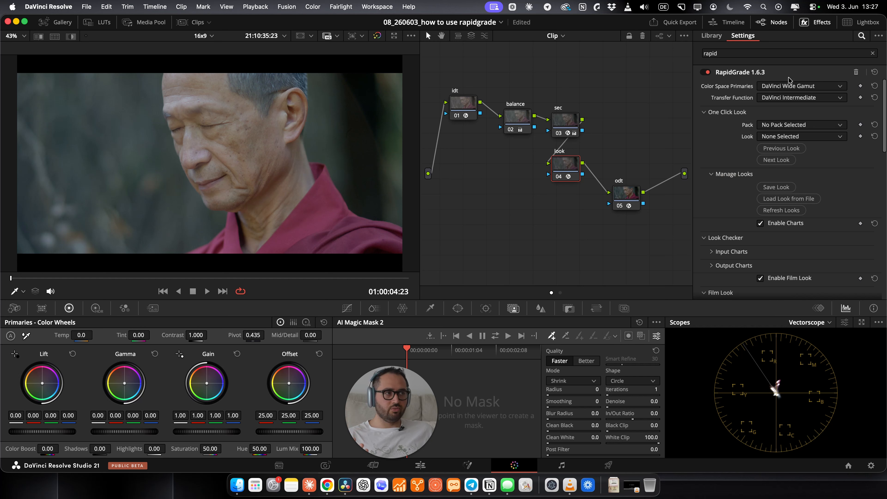
Review RapidGrade's One Click Look packs and set the pack to Inspired By
click(766, 127)
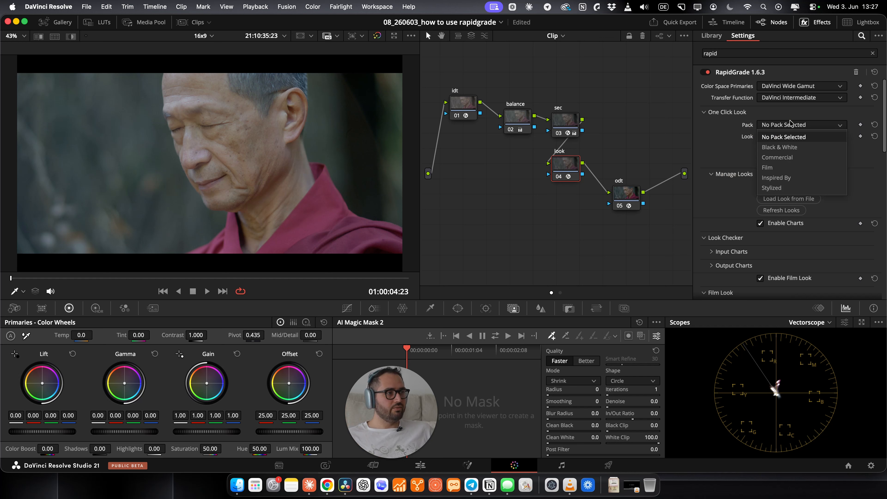
click(747, 144)
click(785, 124)
click(784, 136)
click(784, 137)
click(788, 125)
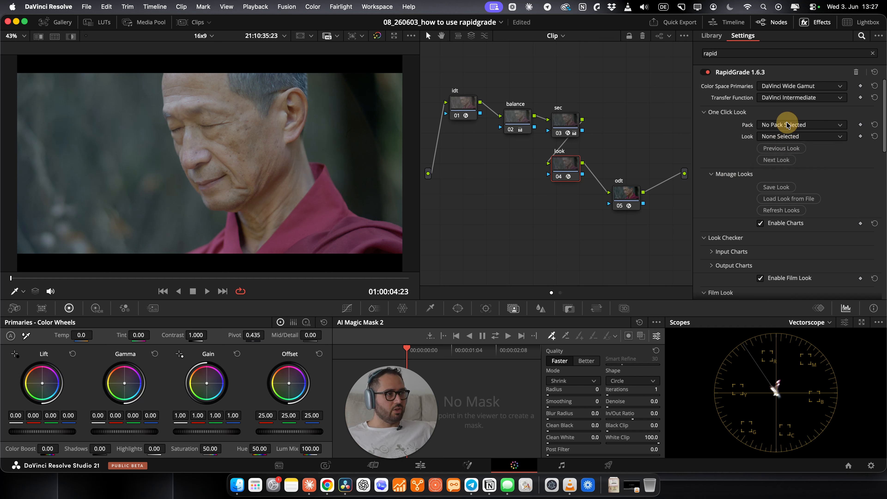
click(787, 123)
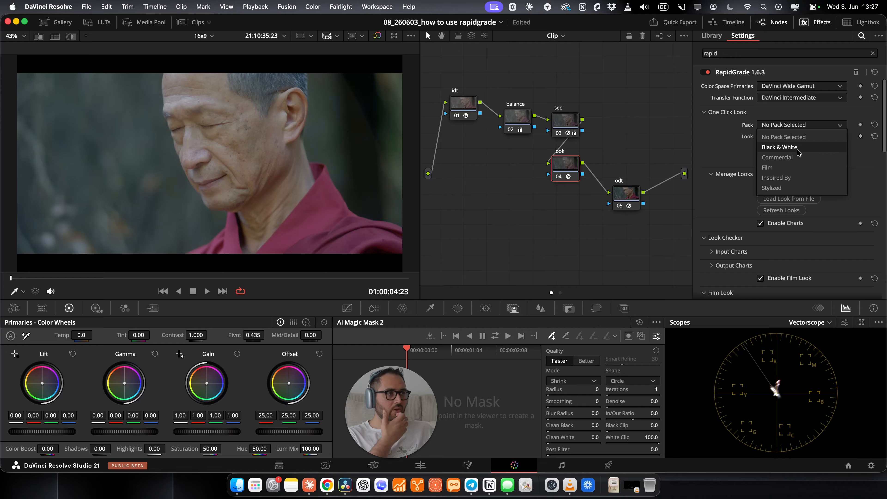
click(793, 177)
Audition the Inspired By looks one after another, starting with Children of Men, and choose Intersteller Cornfield
click(797, 138)
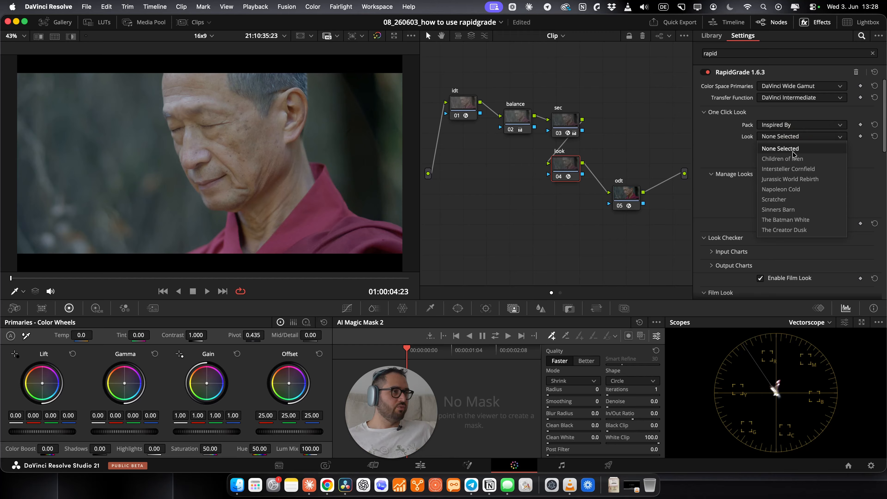
click(792, 160)
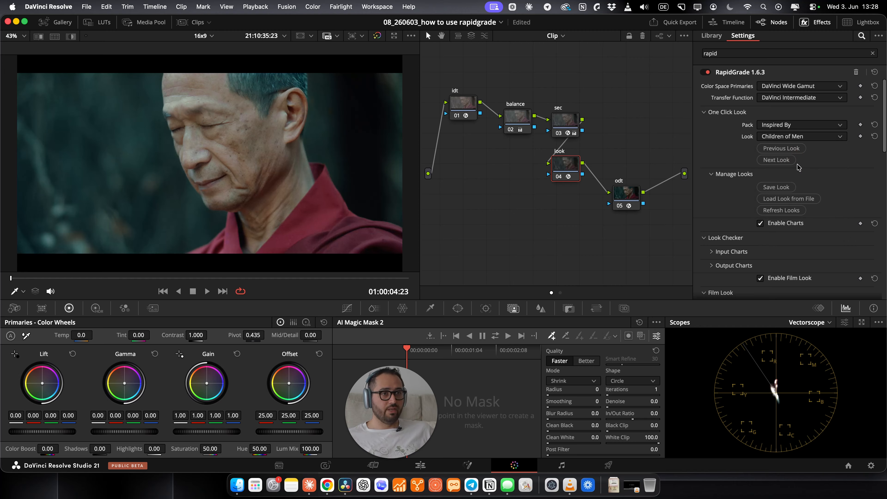
click(791, 161)
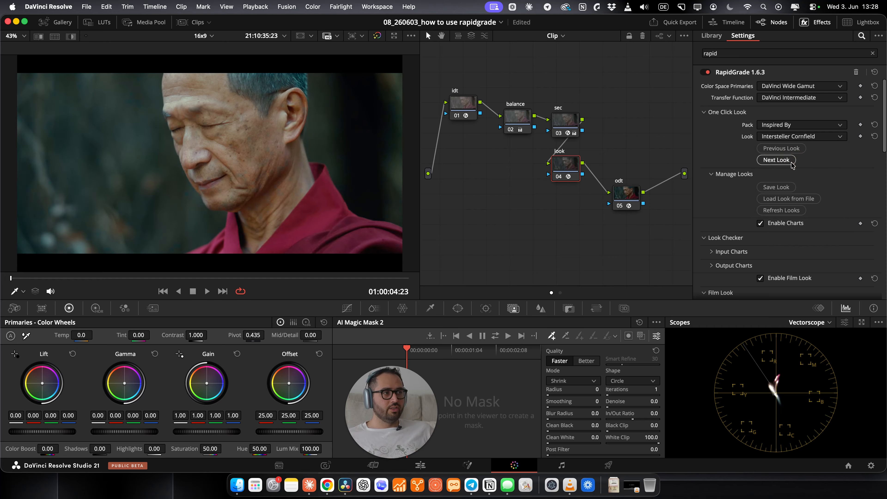
click(792, 162)
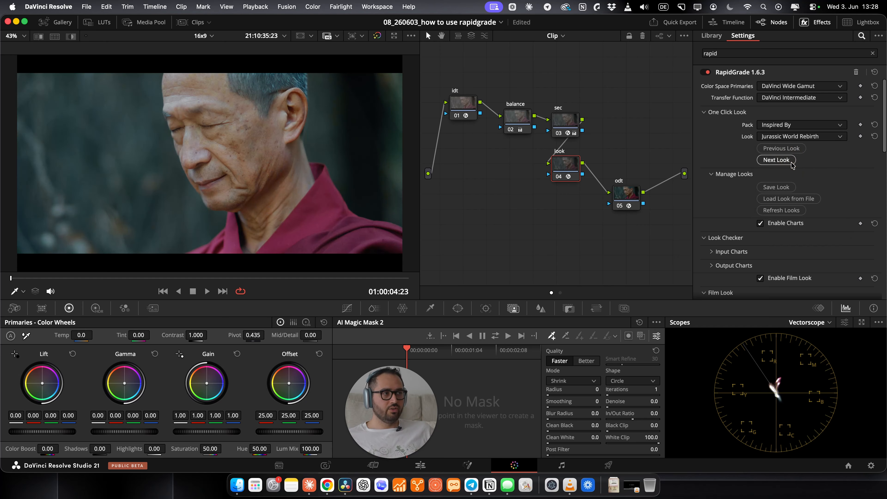
click(791, 162)
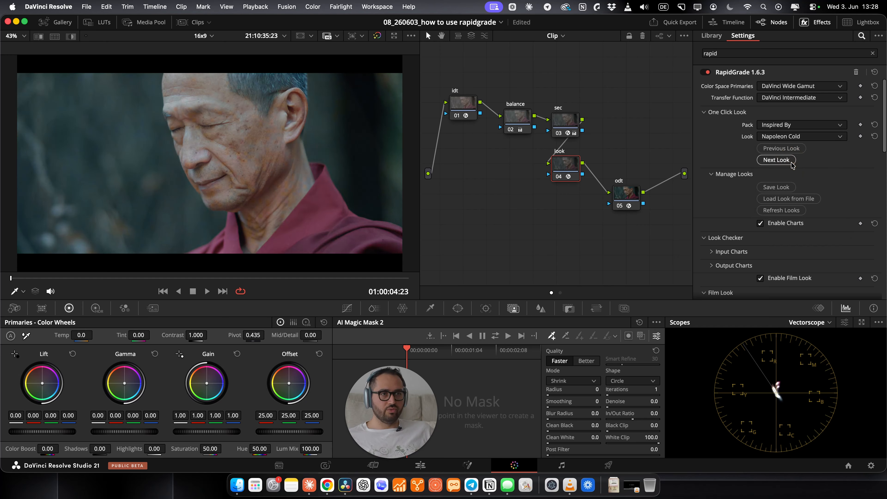
click(790, 161)
click(803, 136)
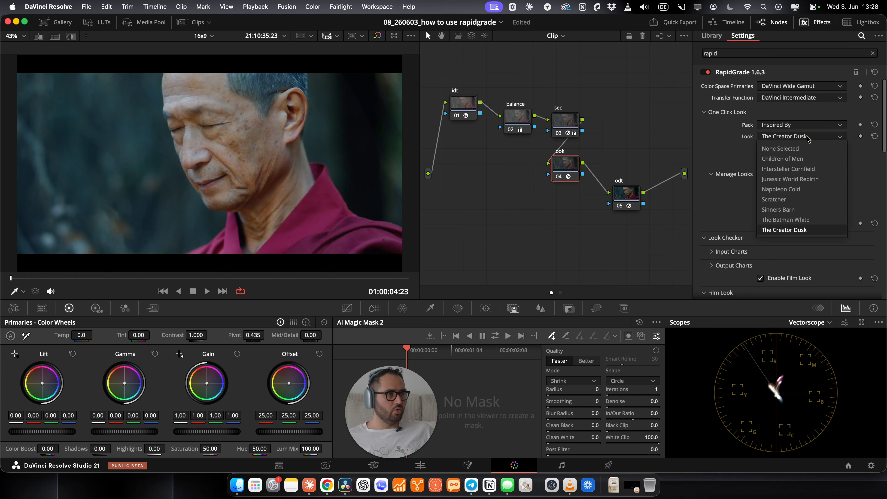
click(814, 169)
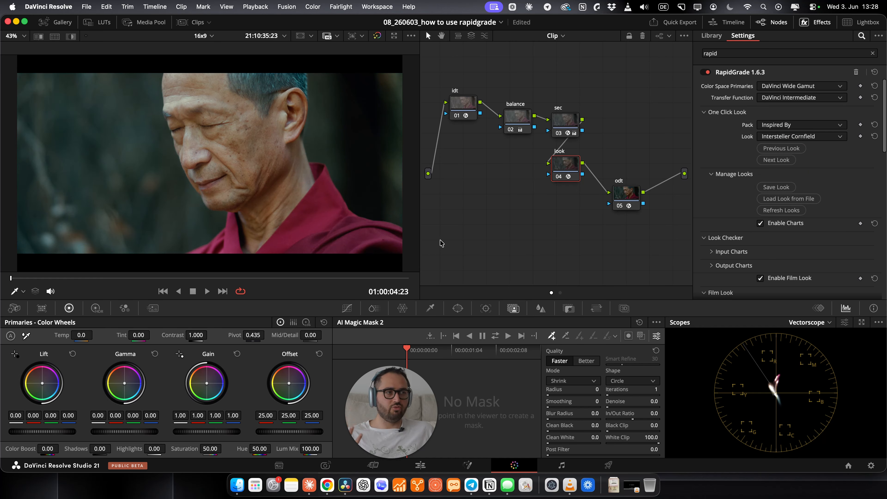
Switch RapidGrade to the Stylized pack and browse its available looks without applying one
click(789, 124)
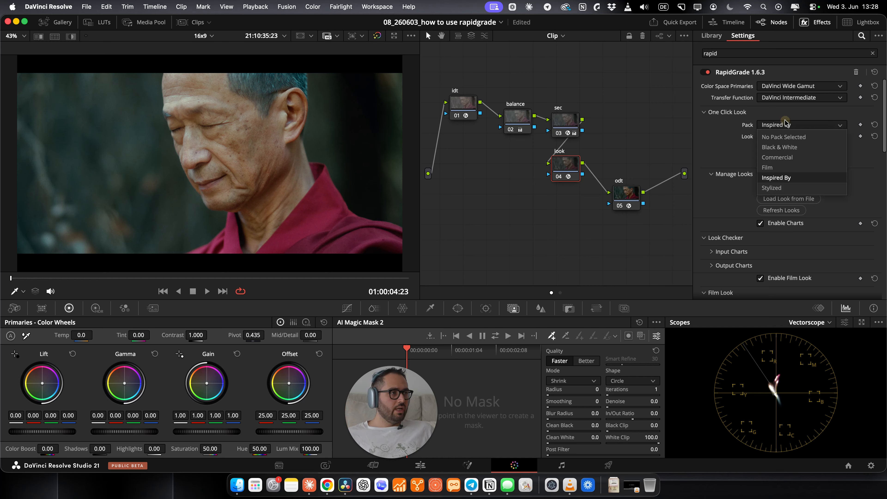
click(789, 188)
click(800, 136)
scroll(773, 245, down, 2)
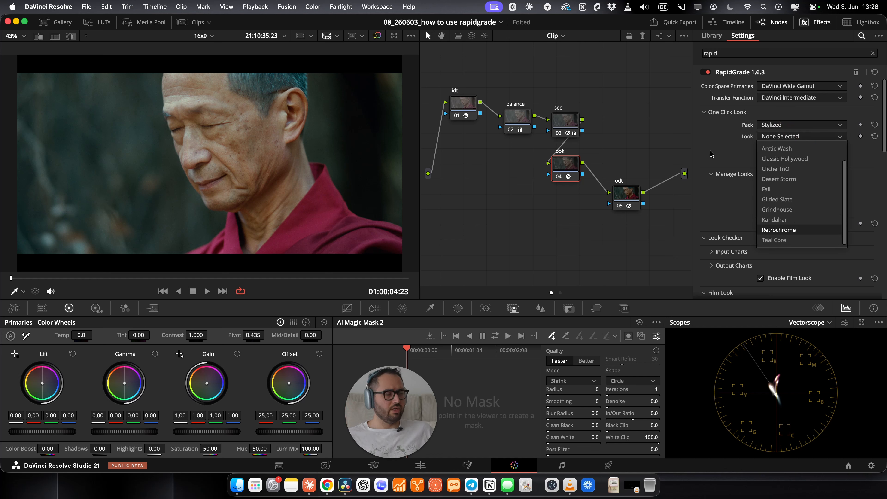
click(792, 137)
click(806, 137)
click(709, 144)
Set RapidGrade's pack back to Inspired By and its look to Intersteller Cornfield
click(789, 125)
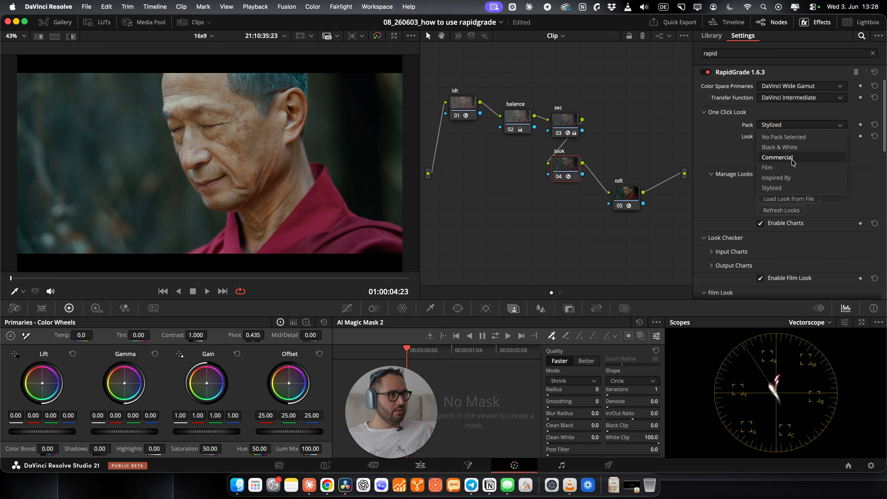
click(796, 136)
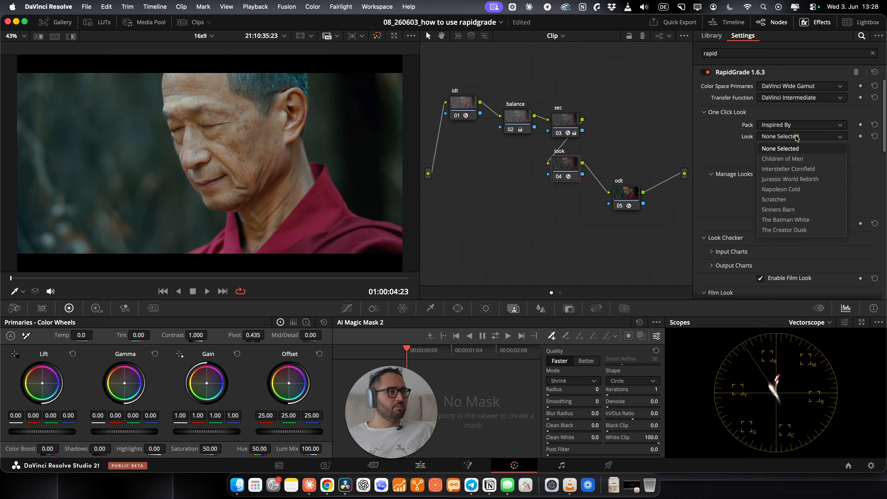
click(802, 169)
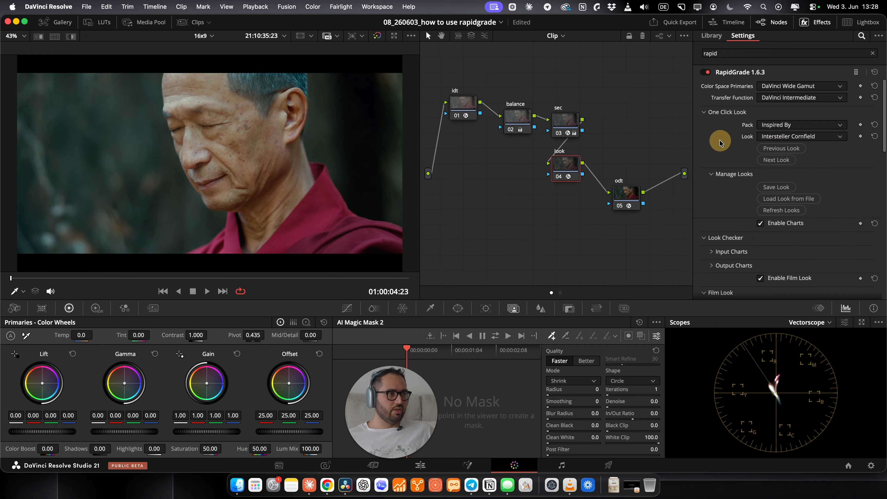
Compare the clip full screen with the whole grade bypassed and with it enabled
scroll(737, 156, down, 3)
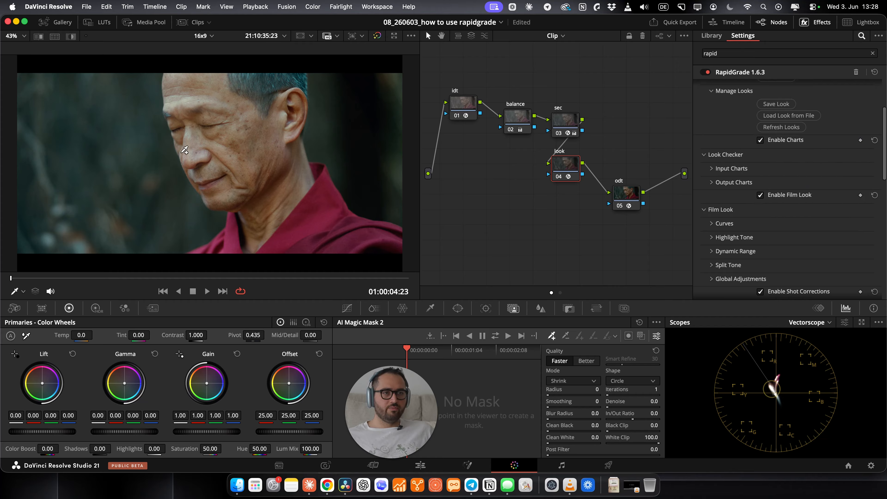
click(629, 245)
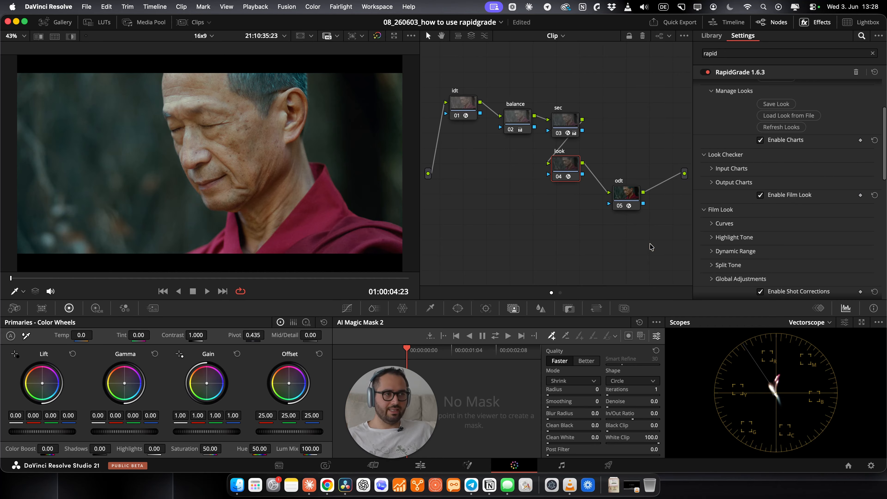
key(alt+d)
key(super+f)
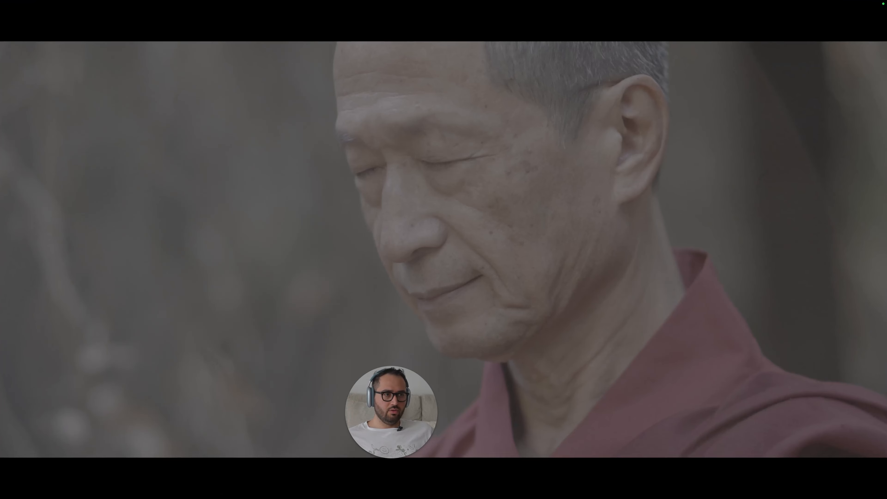
key(alt+d)
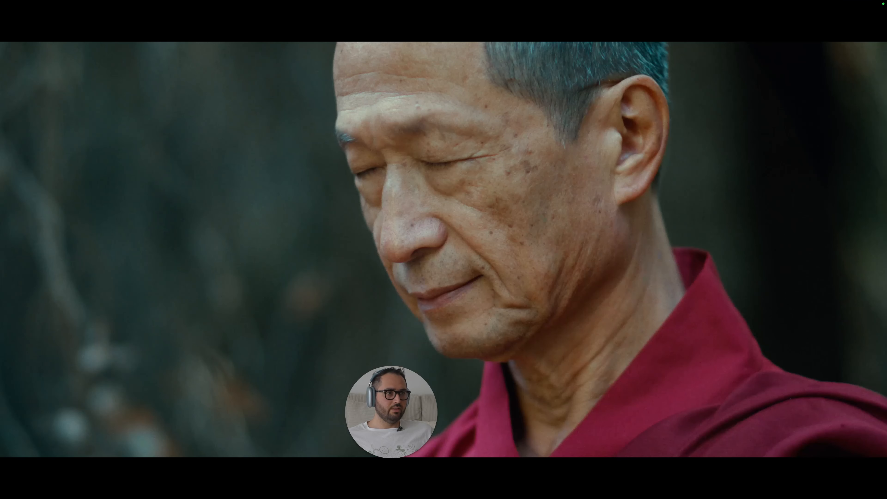
key(super+f)
Disable the balance, sec and look nodes together, and re-enable them one at a time to review each contribution
drag(586, 214, 517, 113)
key(super+d)
click(517, 120)
key(super+d)
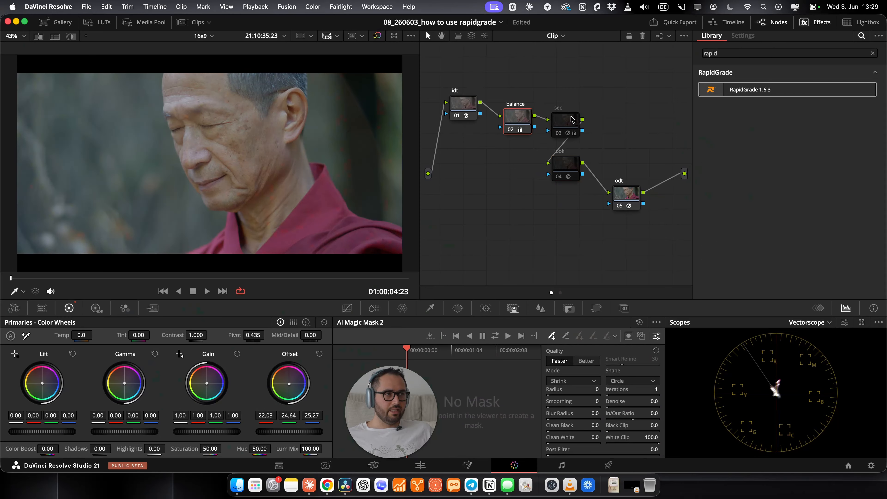
click(571, 119)
key(super+d)
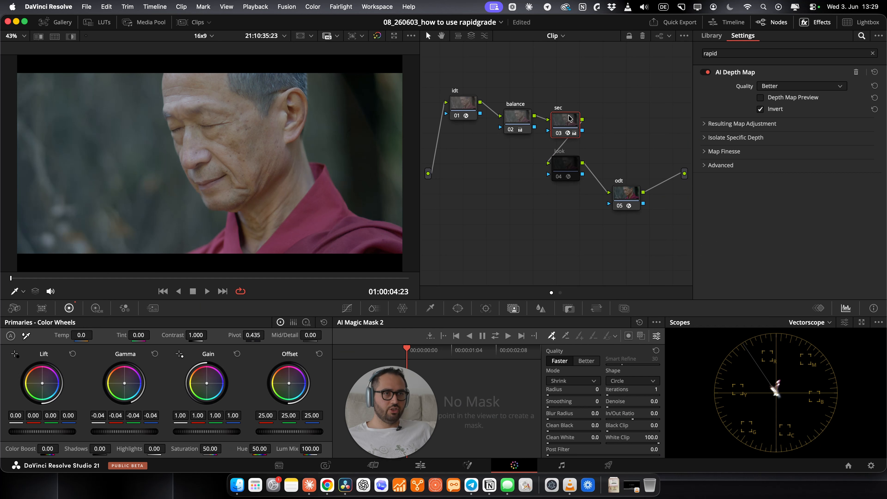
click(567, 169)
key(super+d)
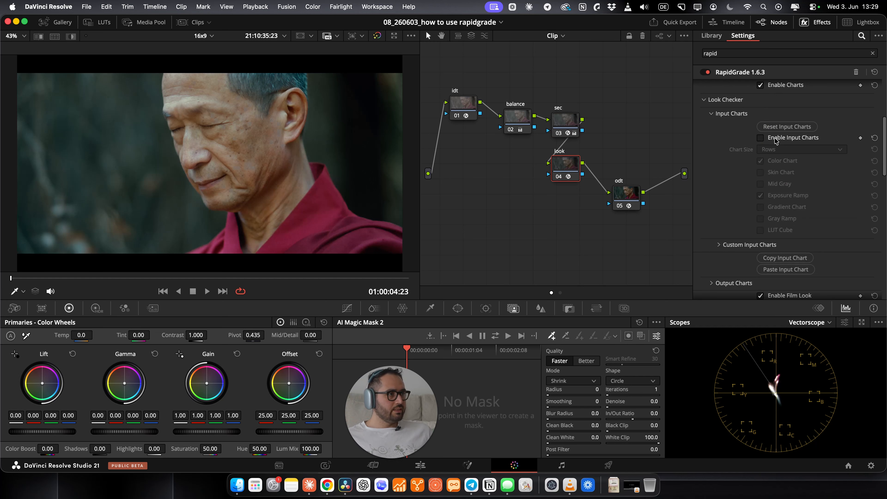
Enable RapidGrade's input charts over the image and override the OFX aspect ratio with 2.130 instead of the timeline's
click(775, 138)
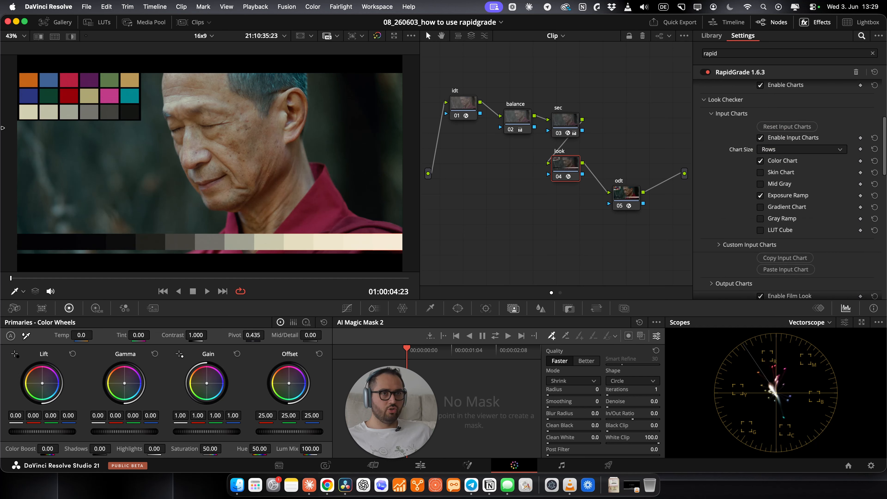
scroll(761, 238, down, 10)
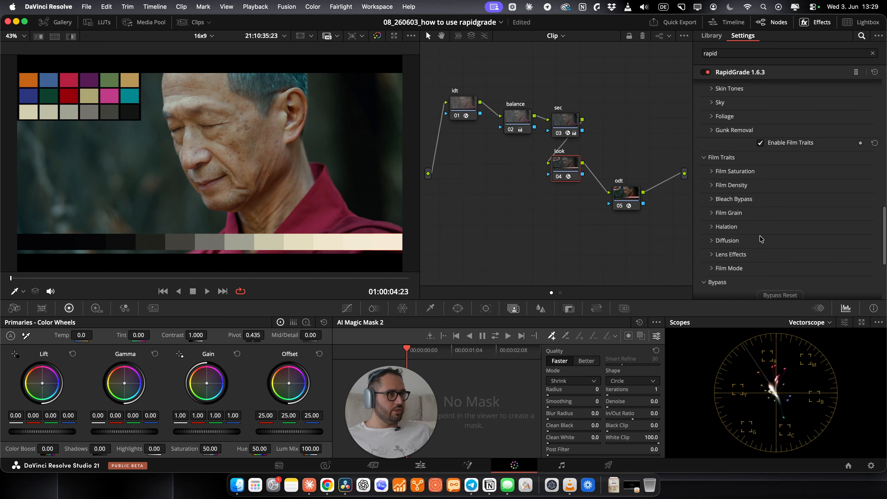
click(719, 242)
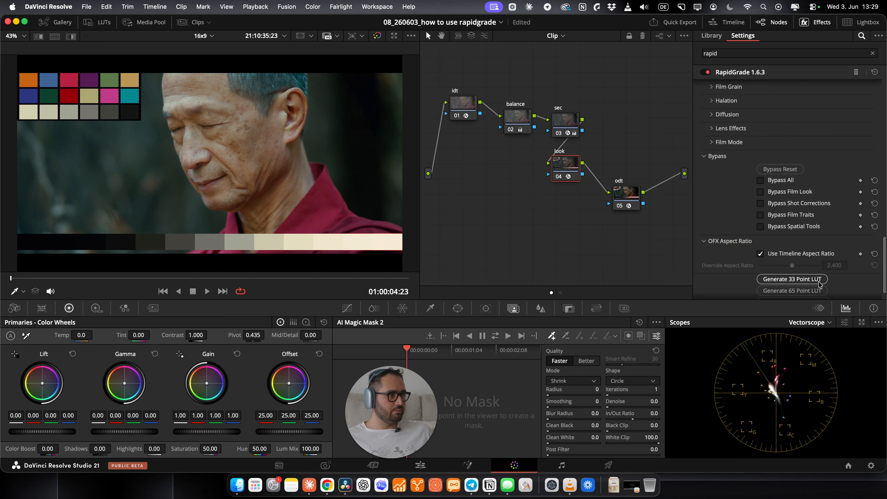
click(788, 266)
key(super+f)
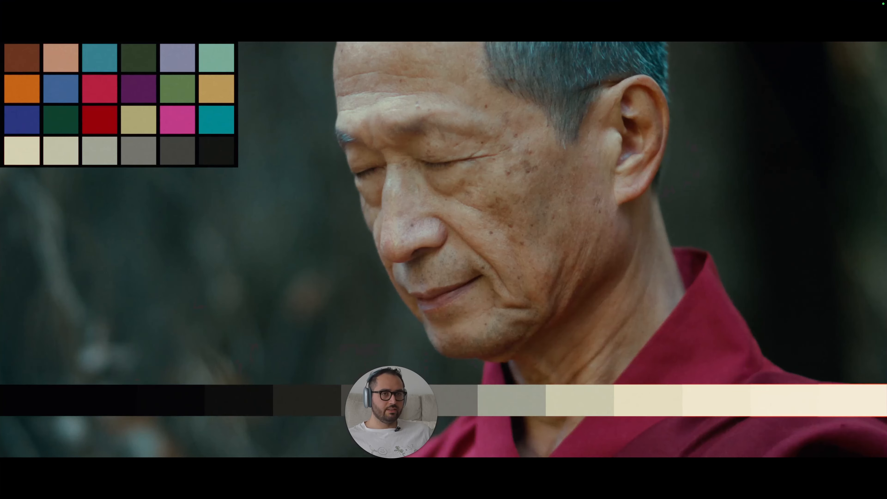
key(super+f)
Compare the color chart and exposure ramp full screen with all RapidGrade processing bypassed and with it active
scroll(779, 164, down, 1)
click(778, 155)
key(super+f)
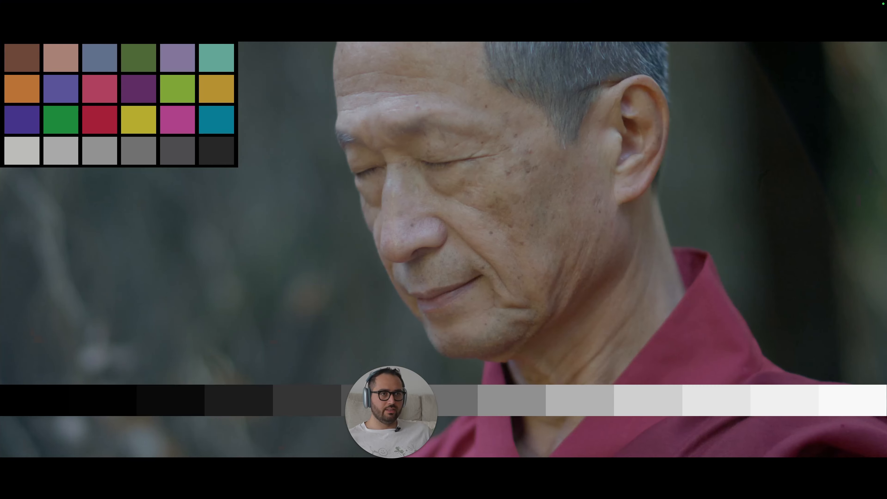
key(super+f)
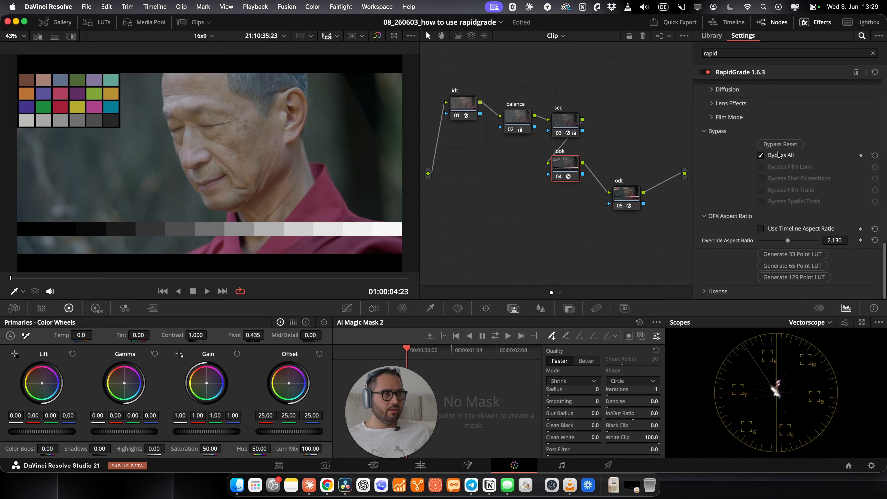
click(778, 155)
key(super+f)
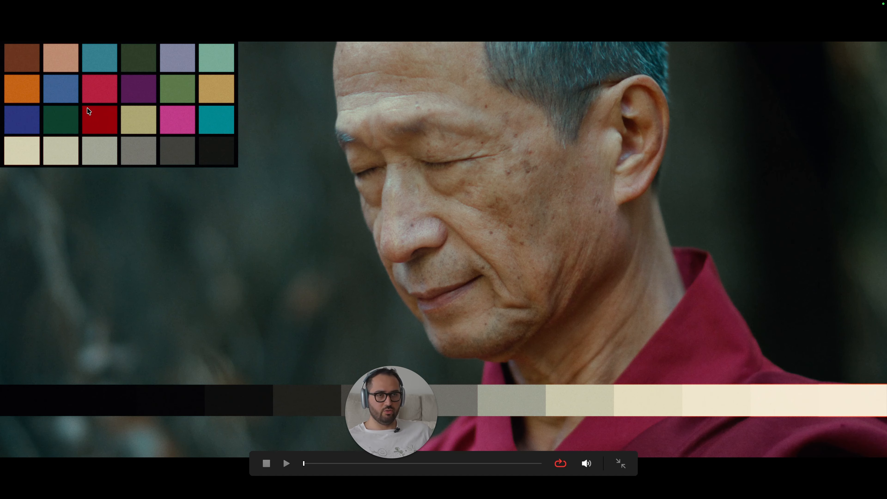
key(Escape)
click(779, 158)
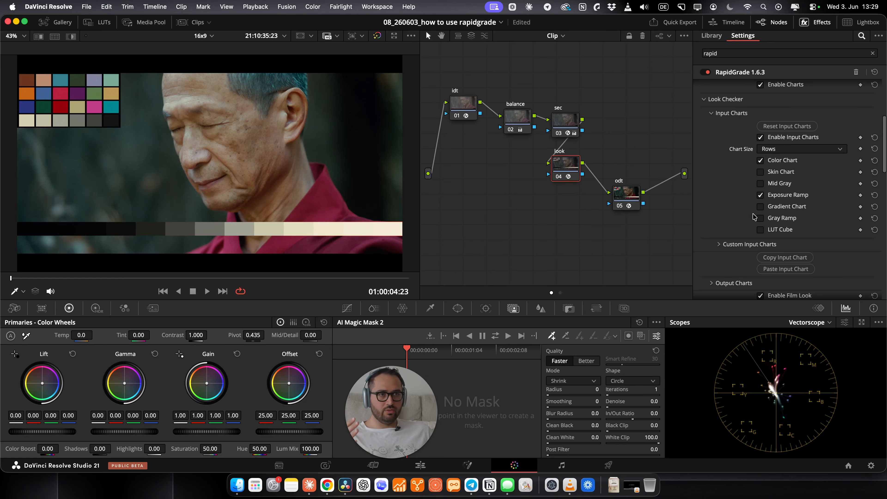
Try the Fullscreen size for the input charts, and return the chart size to Rows
click(784, 150)
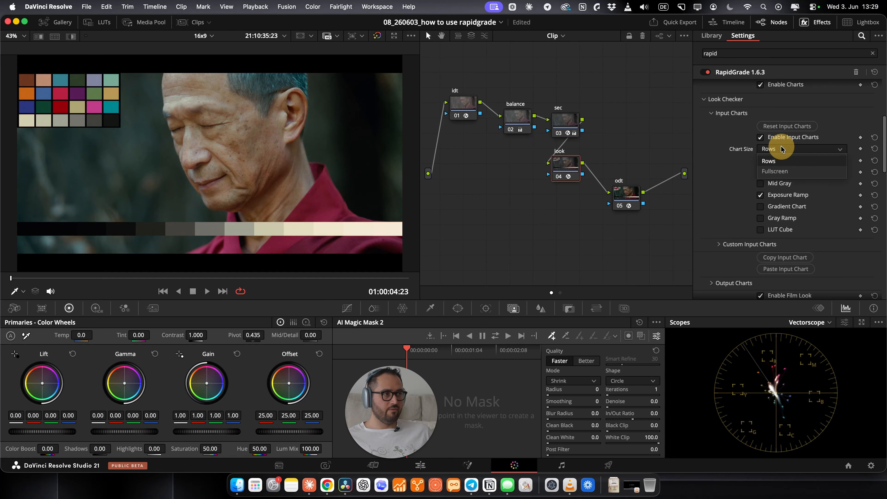
click(784, 171)
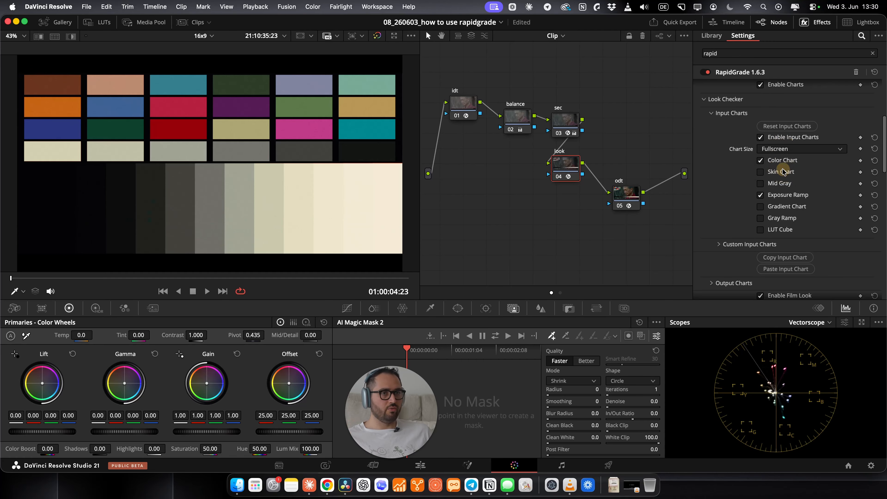
click(782, 149)
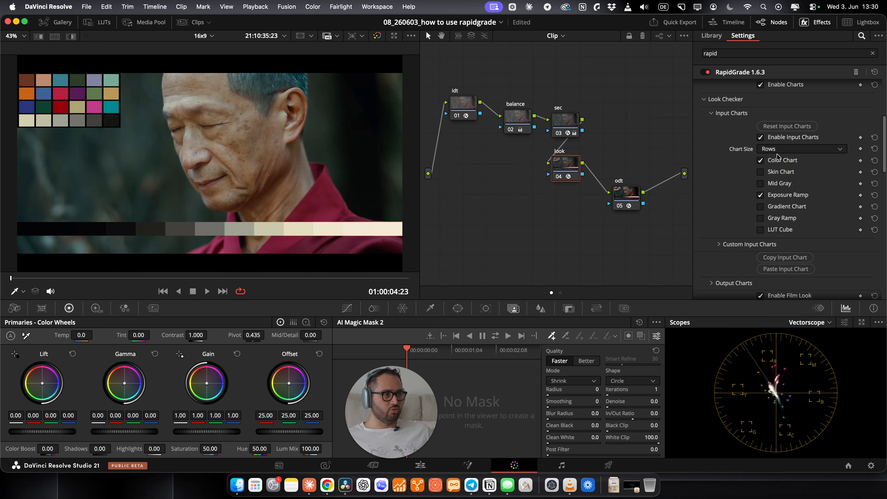
Turn off RapidGrade's input charts to clear them from the image
click(736, 116)
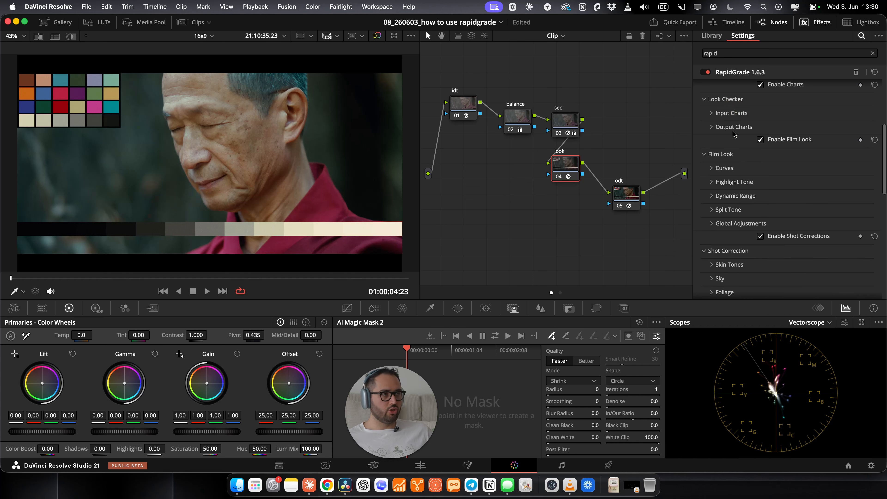
click(734, 114)
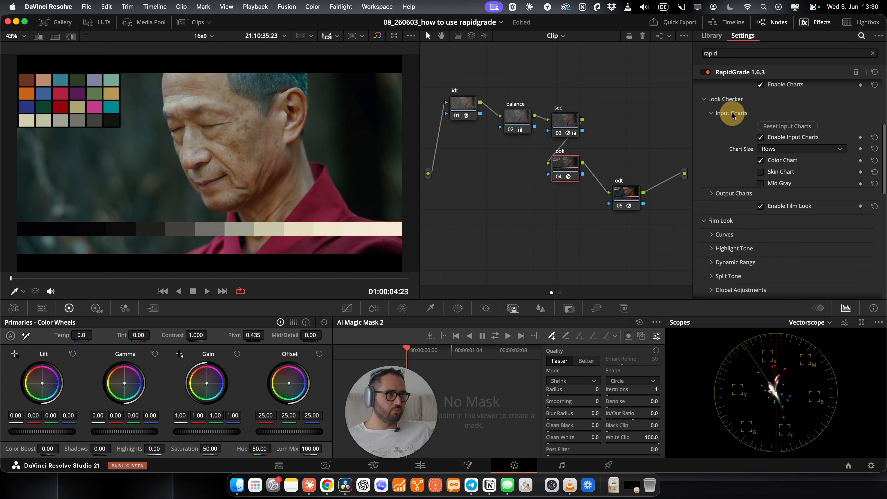
click(778, 137)
Open the Film Look curve settings and display the curves on the image
scroll(722, 204, down, 5)
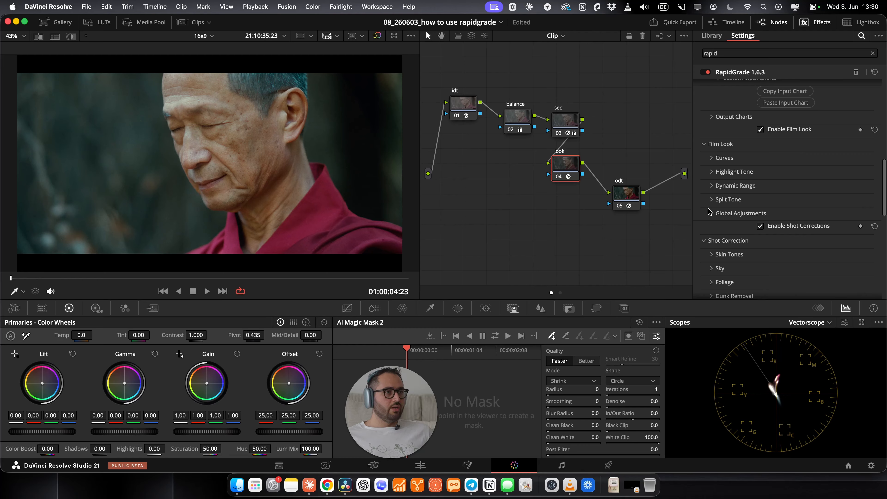
scroll(728, 123, down, 2)
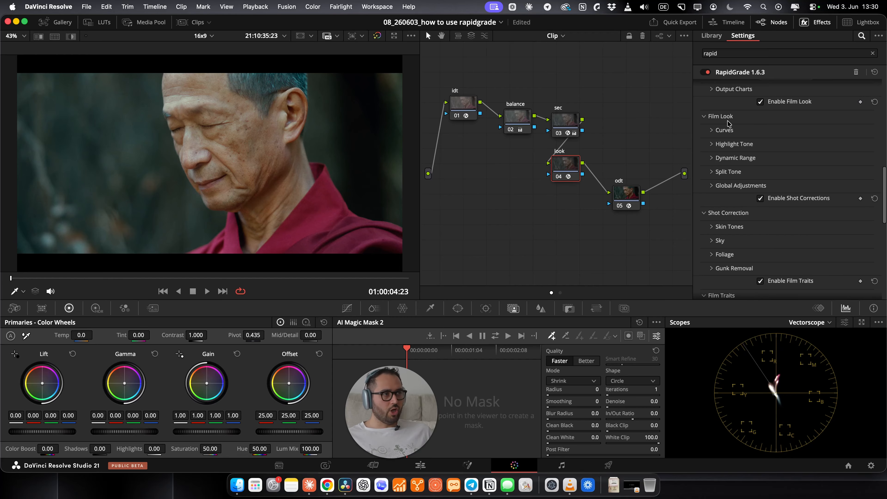
click(719, 129)
scroll(719, 129, down, 6)
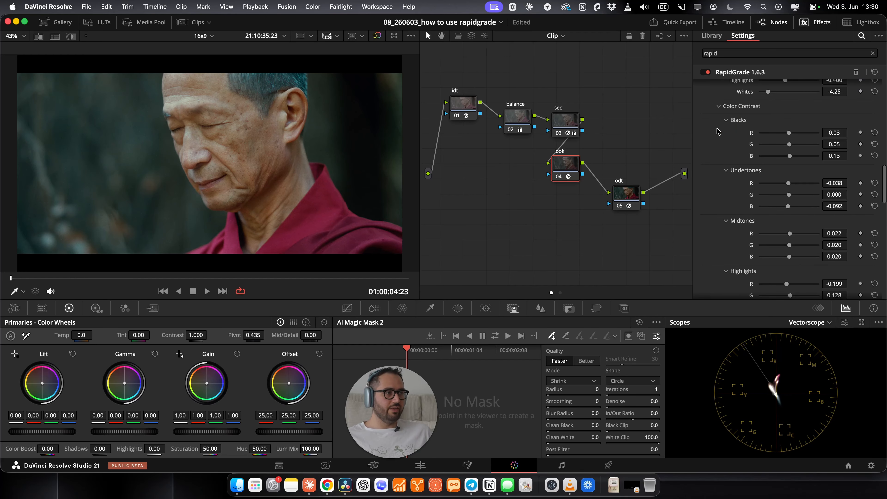
scroll(731, 162, up, 6)
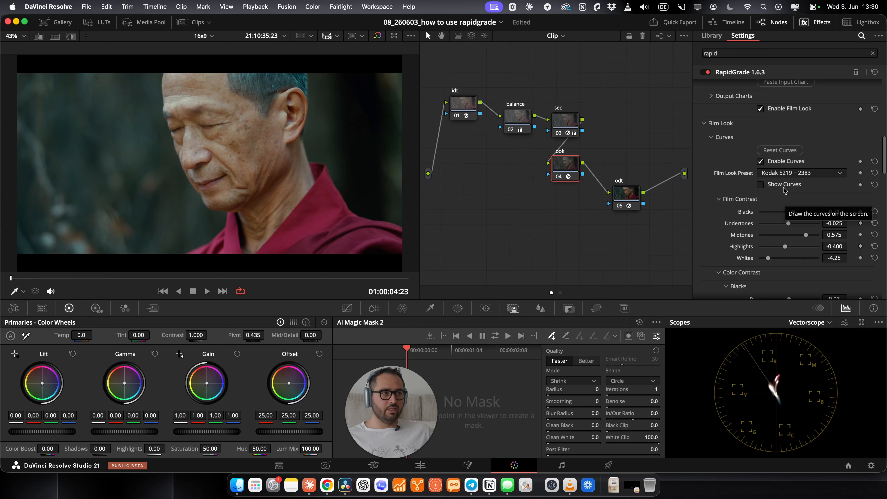
click(761, 184)
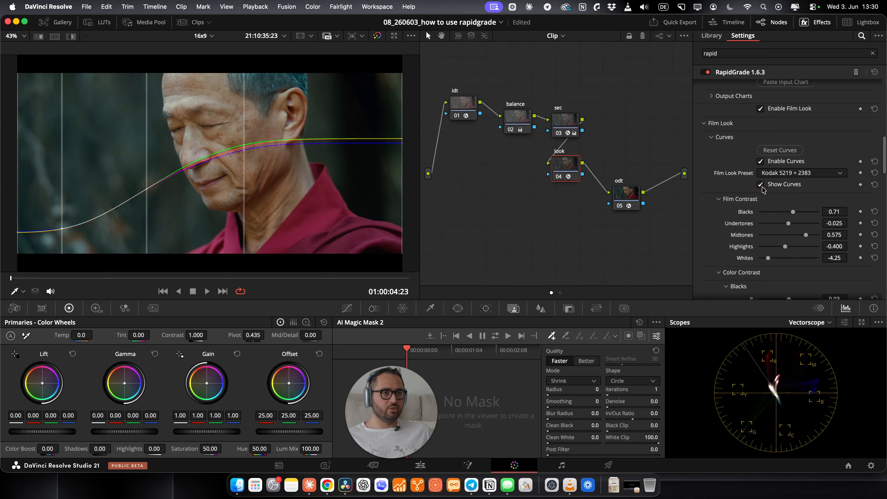
Open the custom curves for comparison and examine RapidGrade's film curve overlay full screen
click(350, 311)
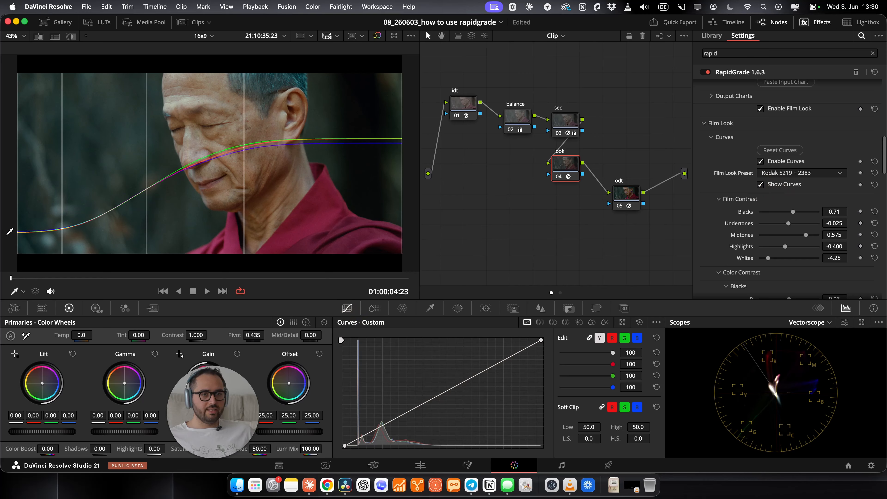
key(super+f)
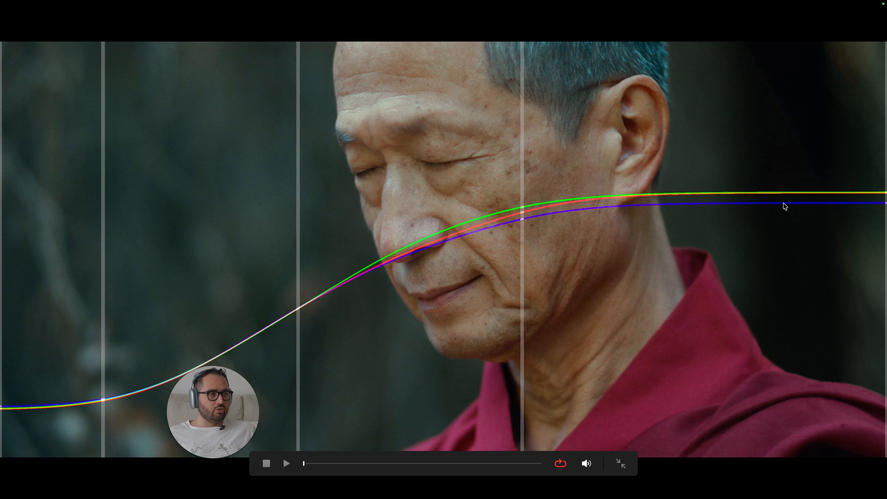
key(Escape)
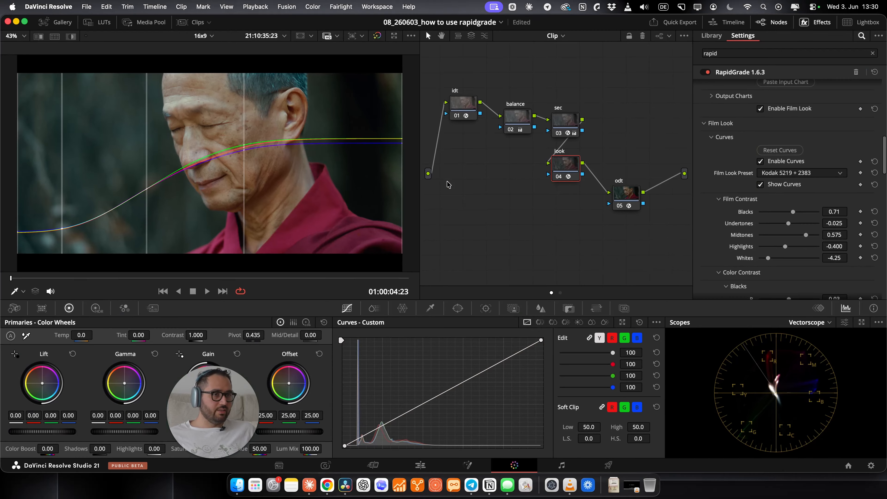
Adjust the Film Contrast by setting Undertones to -0.209 and Highlights to -0.535
scroll(733, 207, down, 2)
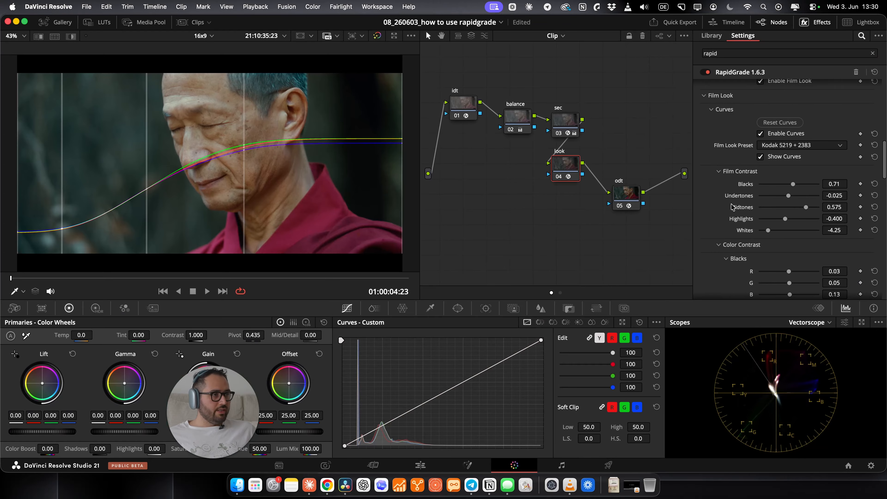
click(785, 196)
drag(785, 197, 782, 197)
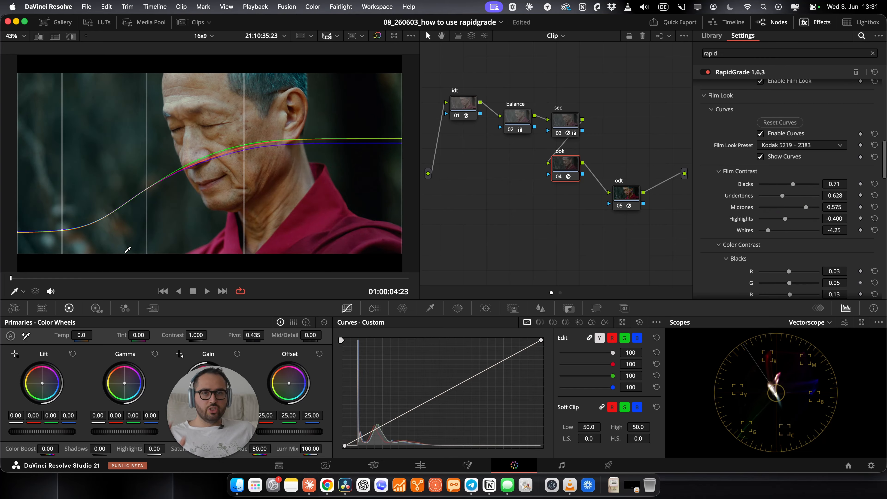
drag(785, 198, 787, 196)
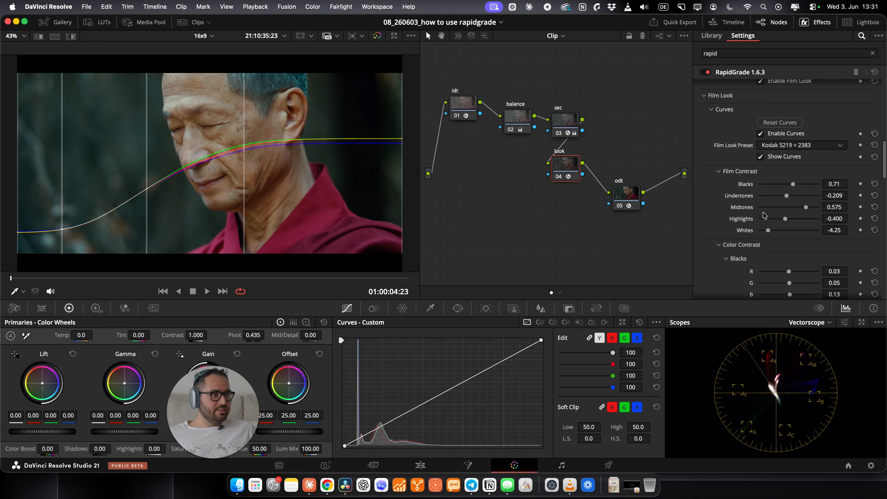
drag(786, 219, 784, 220)
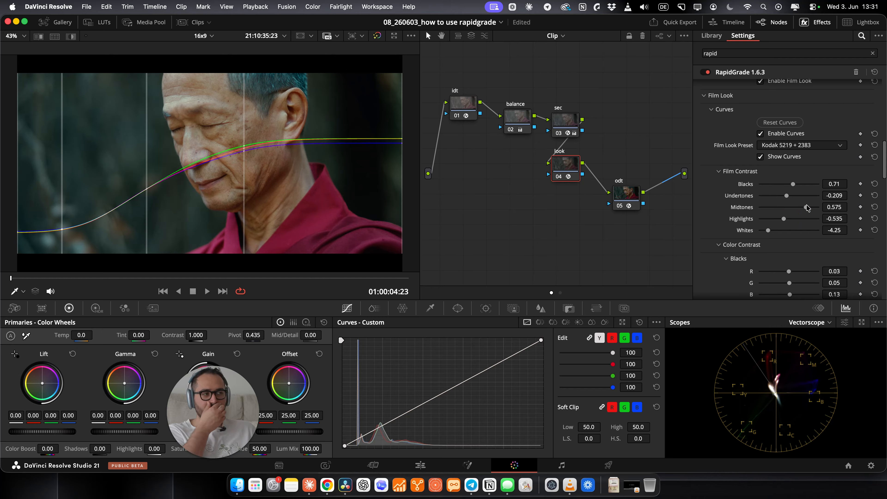
mouse_move(784, 218)
mouse_down()
mouse_move(773, 217)
mouse_move(788, 217)
mouse_move(774, 218)
mouse_move(783, 211)
mouse_up()
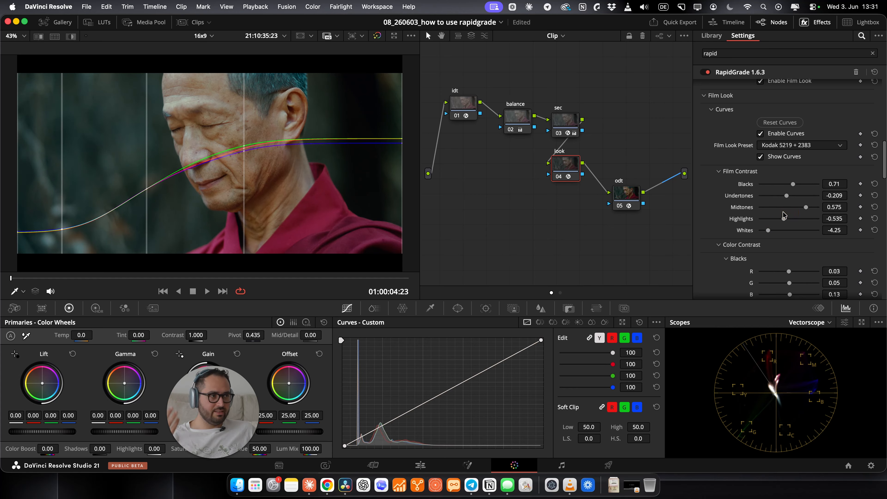
Raise the red Midtones value in the film curves' Color Contrast to about 0.2
scroll(799, 210, down, 3)
scroll(801, 208, down, 1)
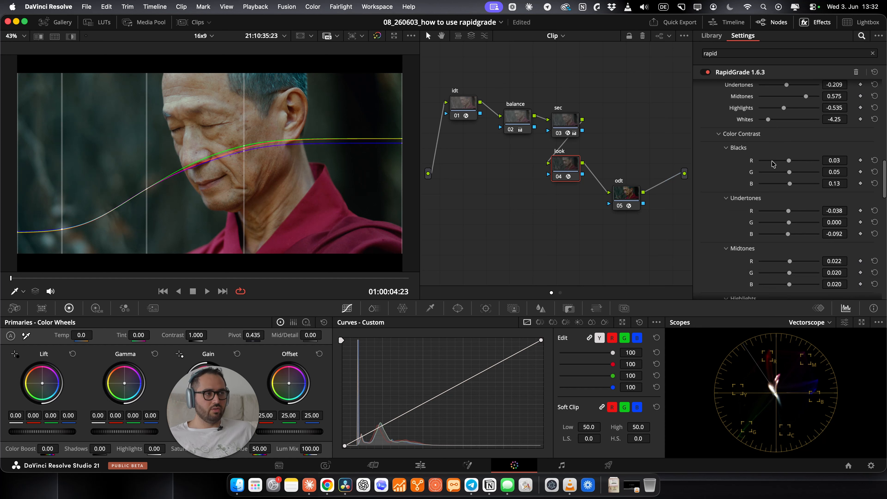
scroll(740, 167, down, 1)
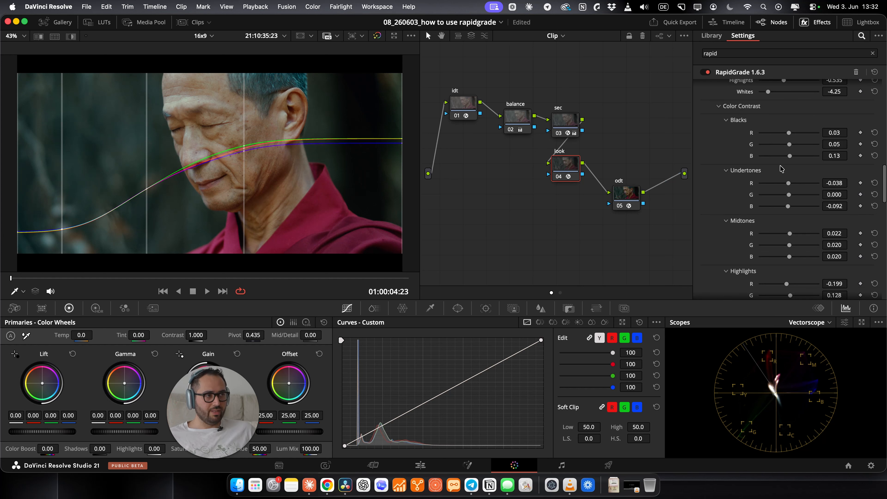
scroll(772, 161, down, 1)
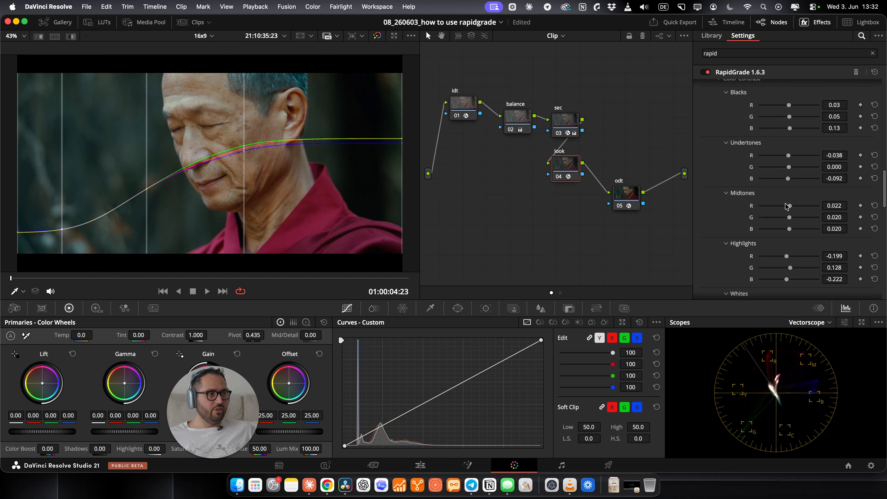
mouse_move(789, 206)
mouse_down()
mouse_move(777, 207)
mouse_move(795, 204)
mouse_up()
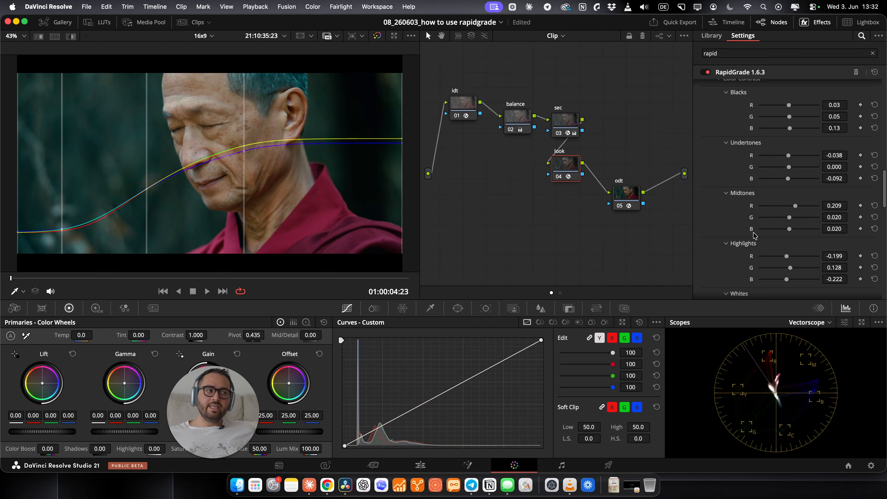
Review the available film stocks in the Film Look Preset without changing the Kodak 5219 + 2383 selection
scroll(754, 234, up, 5)
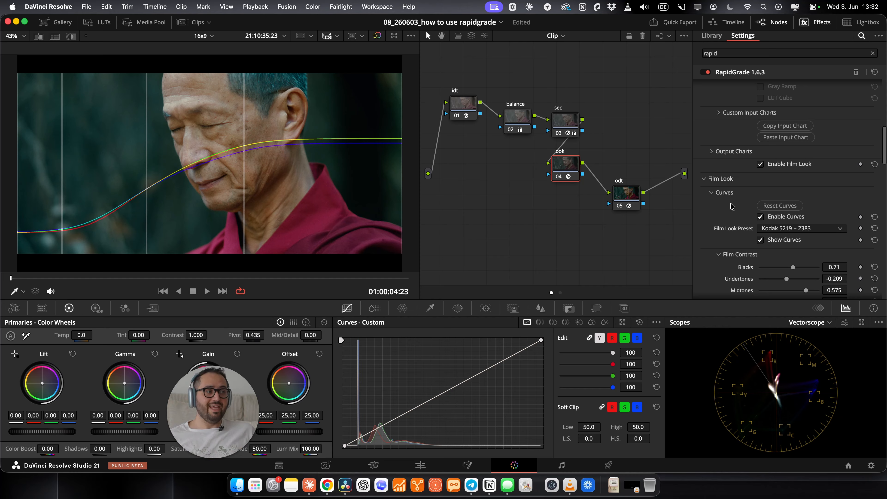
scroll(736, 208, down, 1)
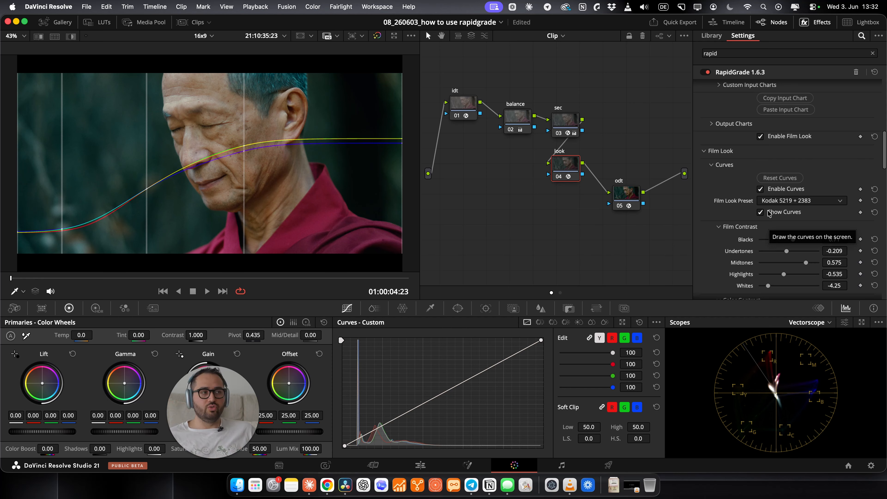
scroll(760, 214, down, 1)
scroll(758, 206, down, 4)
scroll(783, 184, up, 4)
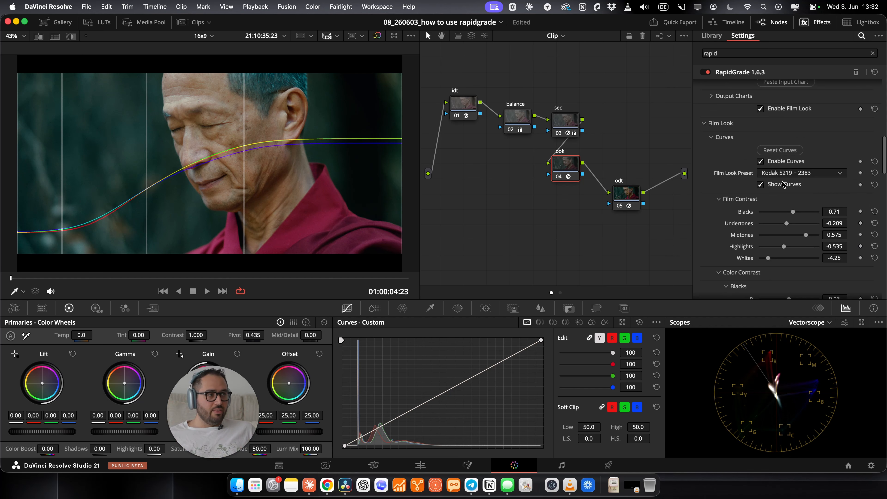
click(810, 174)
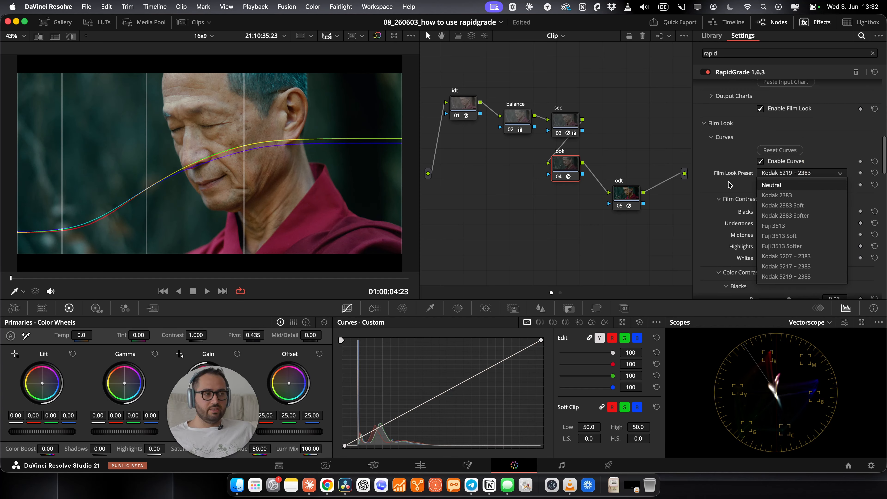
click(718, 180)
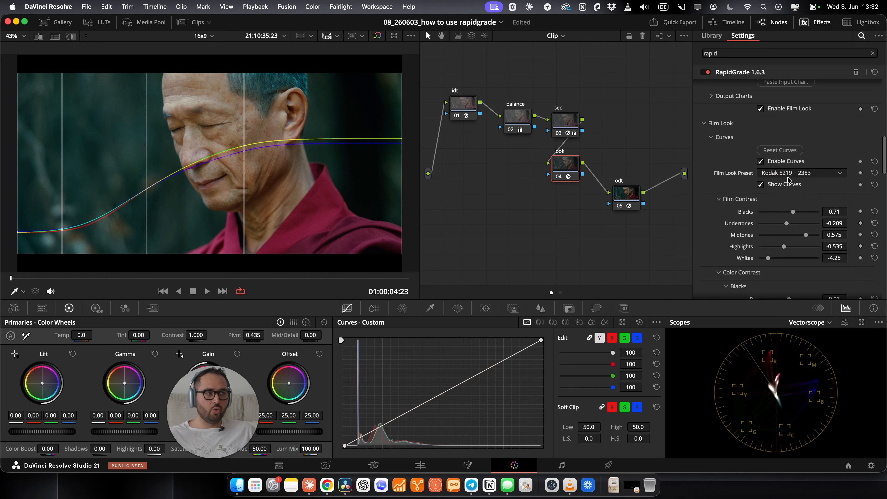
click(808, 177)
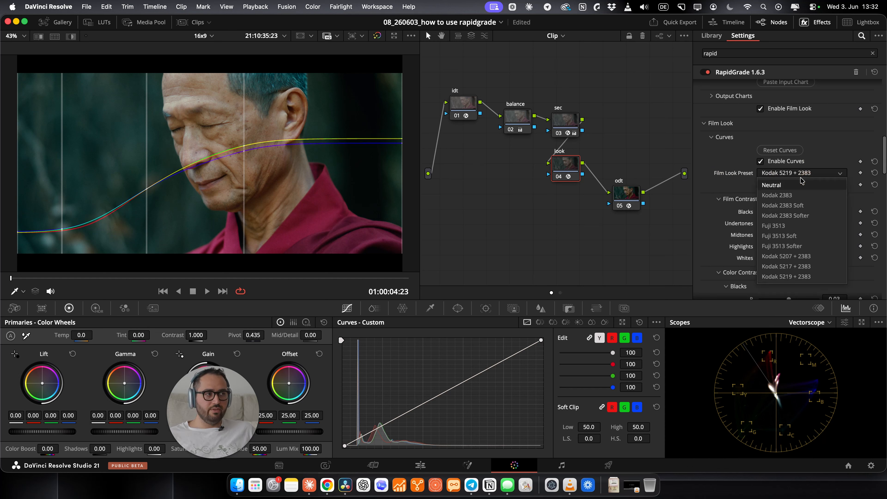
click(729, 192)
Look over the Film Contrast and Color Contrast settings and hide the film curve overlay on the image
scroll(729, 191, down, 2)
scroll(729, 192, down, 5)
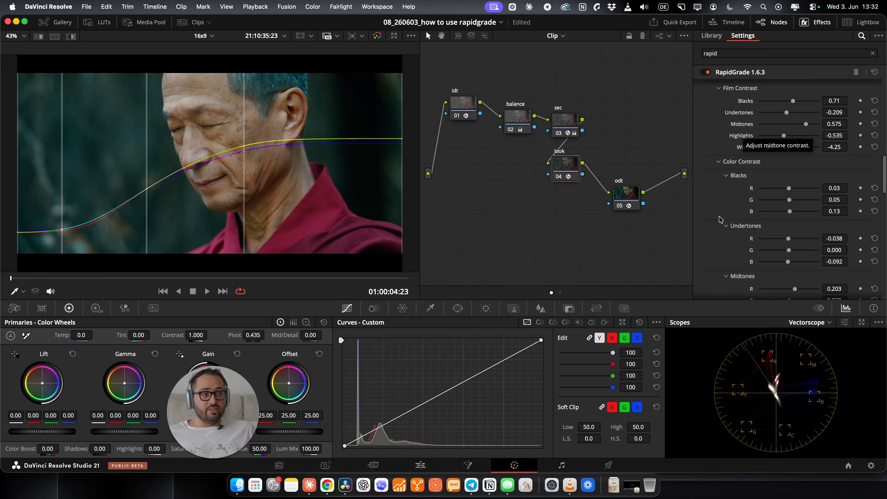
scroll(723, 217, down, 3)
scroll(718, 225, down, 9)
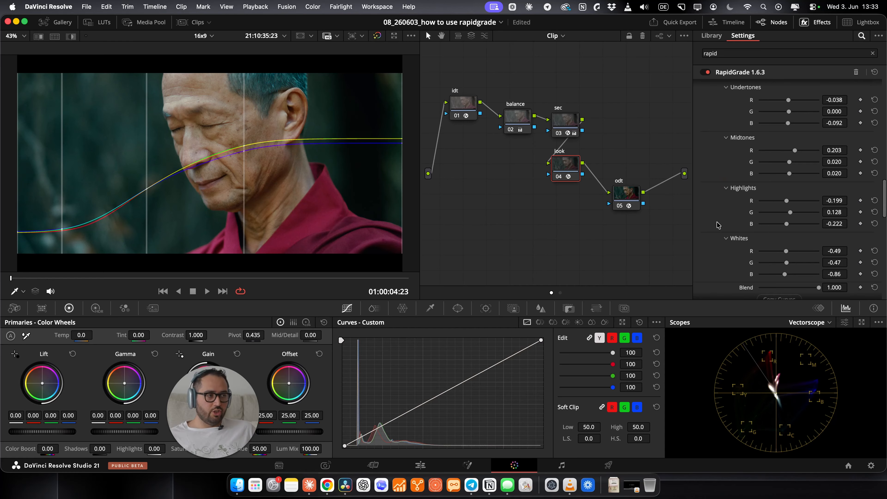
scroll(718, 225, up, 15)
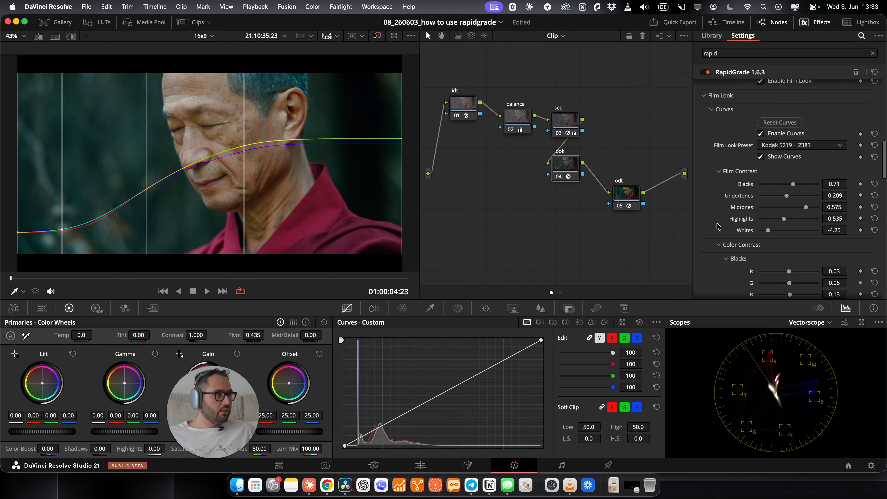
click(784, 132)
Enable the Film Look's Dynamic Range, try its Shadows at 0.814, and reset the Shadows
scroll(730, 192, down, 13)
scroll(732, 192, down, 4)
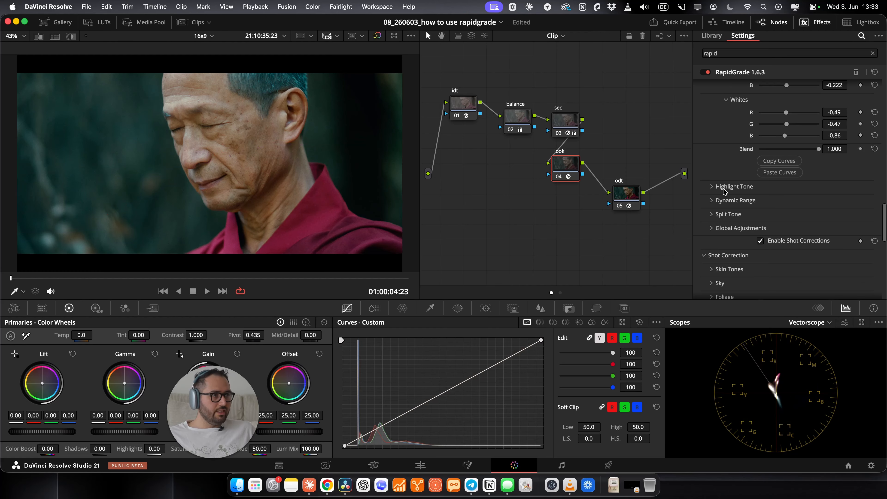
scroll(725, 191, down, 3)
click(737, 145)
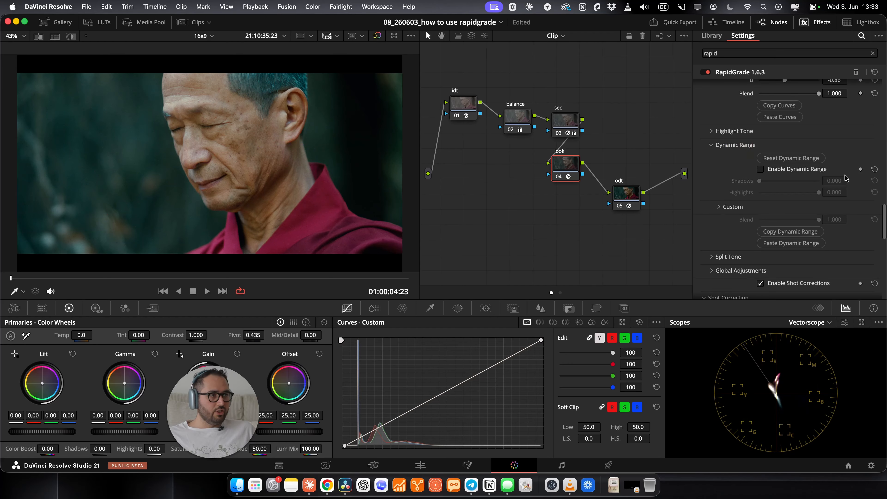
click(793, 170)
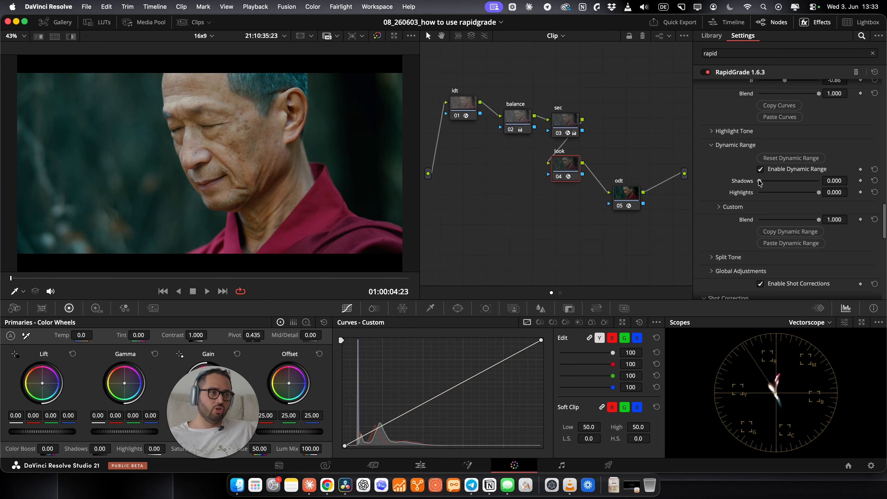
drag(760, 181, 791, 181)
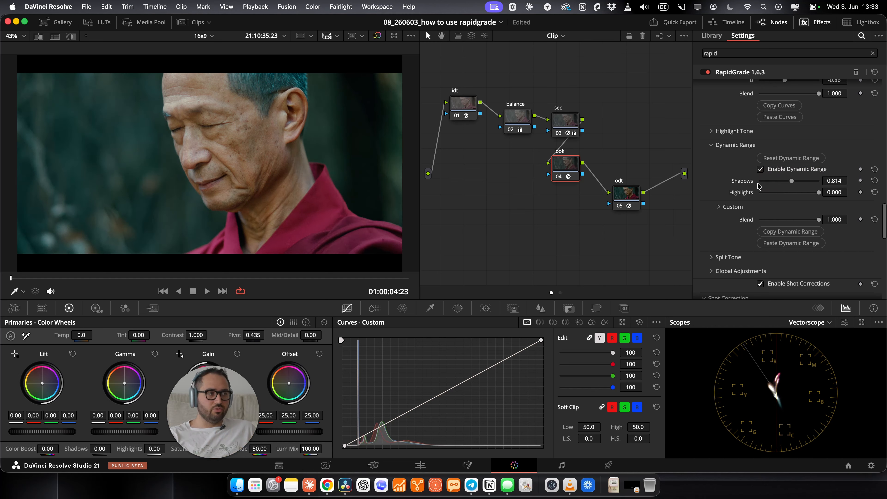
double_click(727, 180)
Turn on the Look Checker's input charts over the image
scroll(751, 226, up, 20)
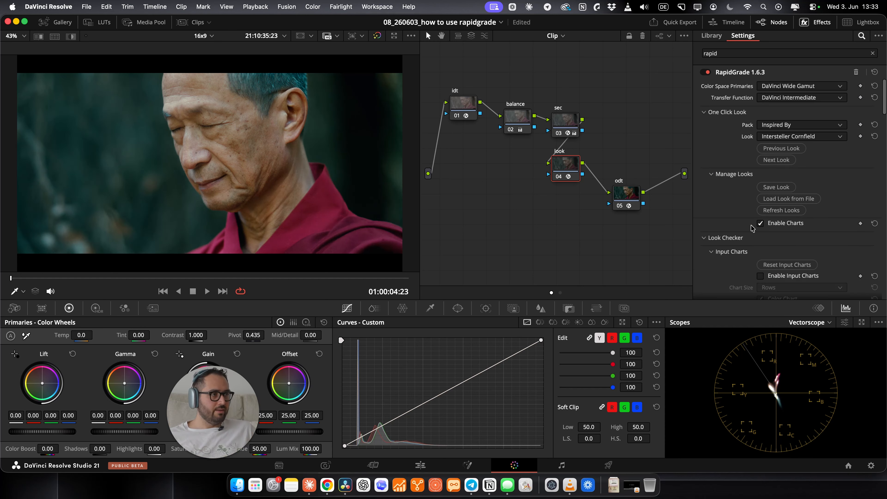
scroll(751, 228, down, 5)
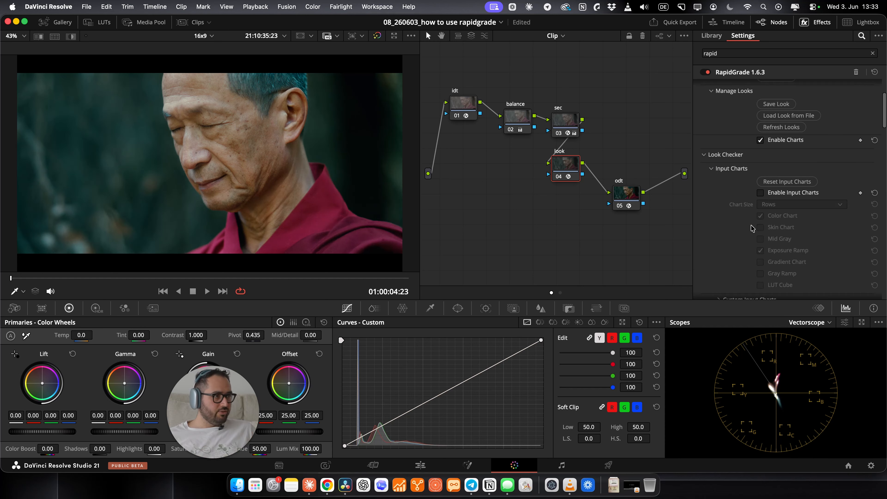
click(781, 193)
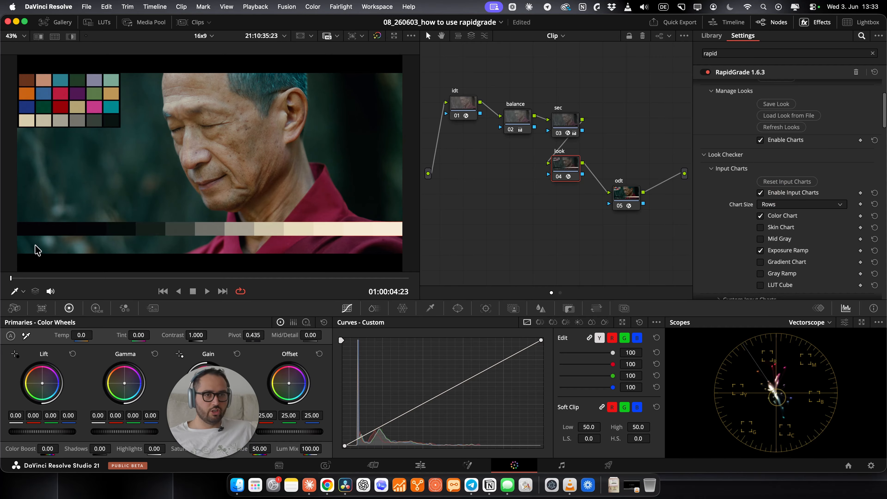
Try the Dynamic Range Shadows at 1.5 while examining the exposure ramp's dark patches, and reset the Shadows
scroll(35, 251, up, 6)
drag(112, 249, 92, 248)
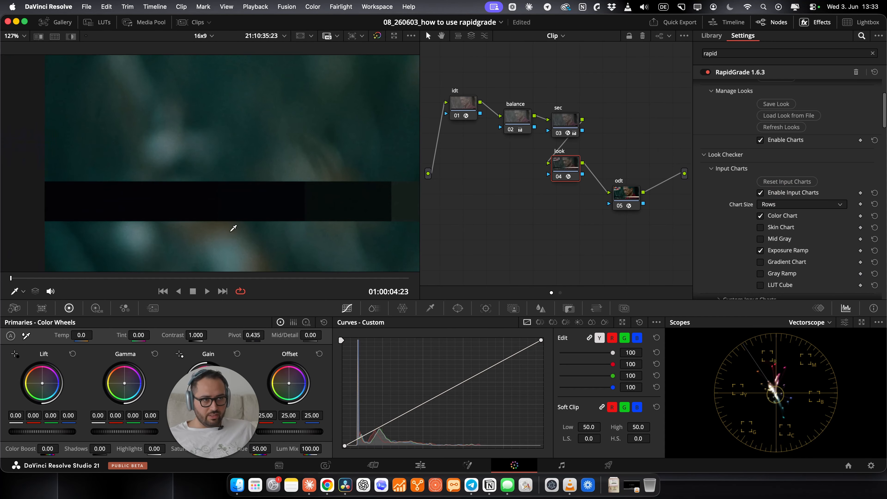
scroll(307, 218, down, 2)
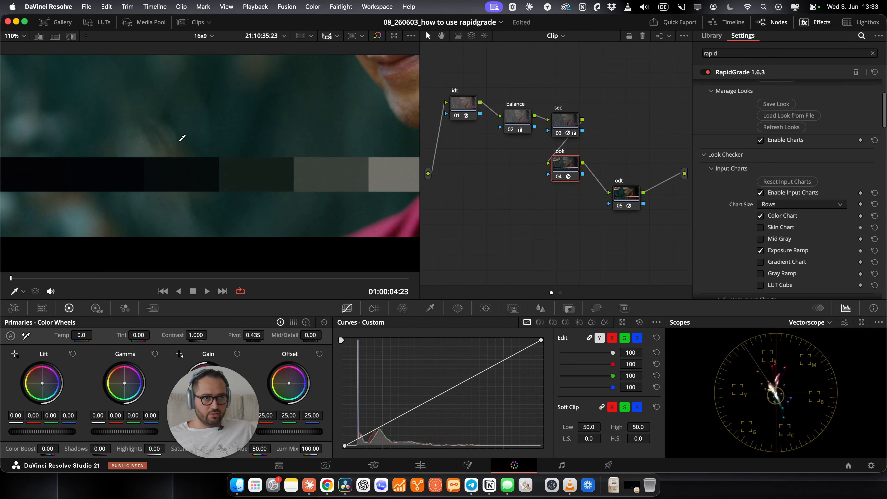
drag(96, 198, 267, 203)
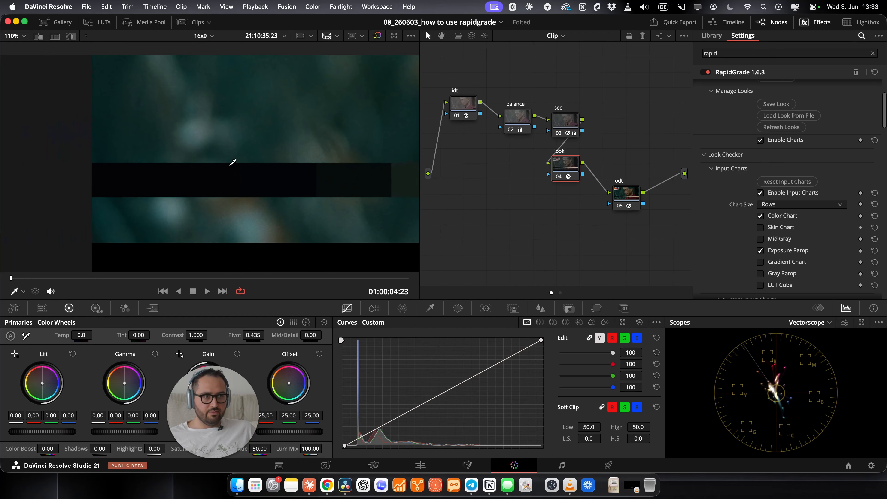
scroll(796, 234, down, 10)
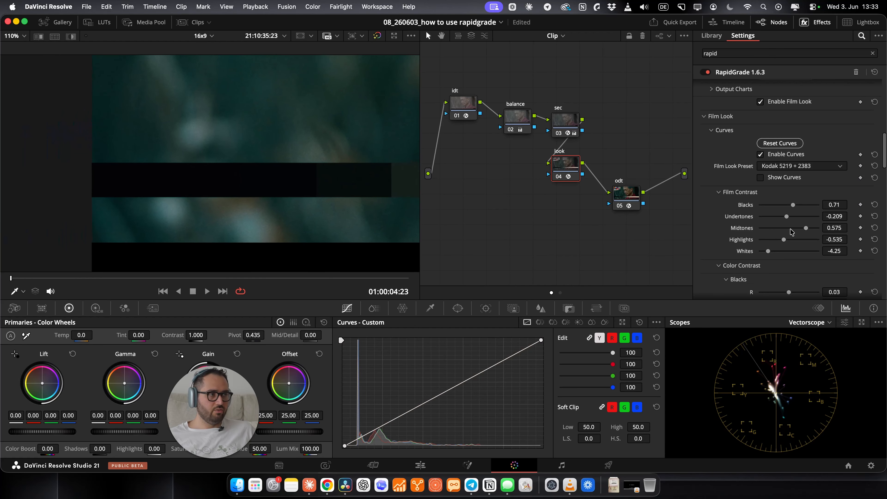
scroll(791, 232, down, 10)
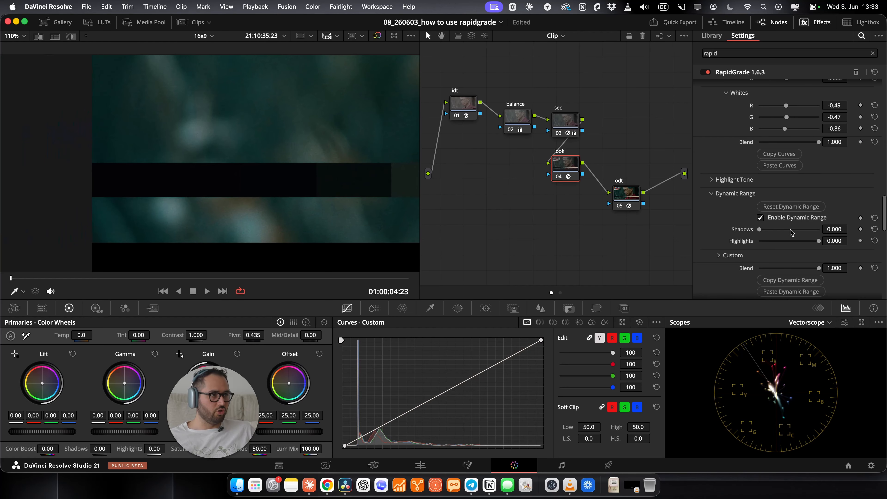
scroll(791, 232, down, 2)
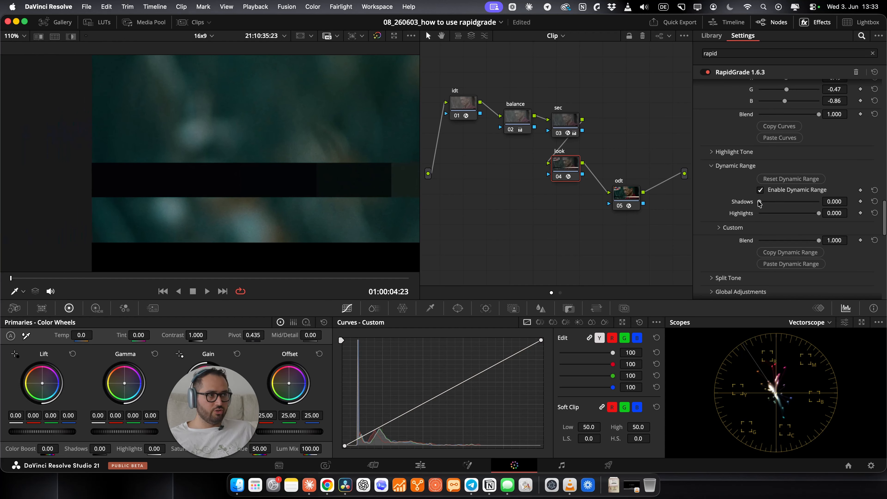
drag(759, 202, 829, 205)
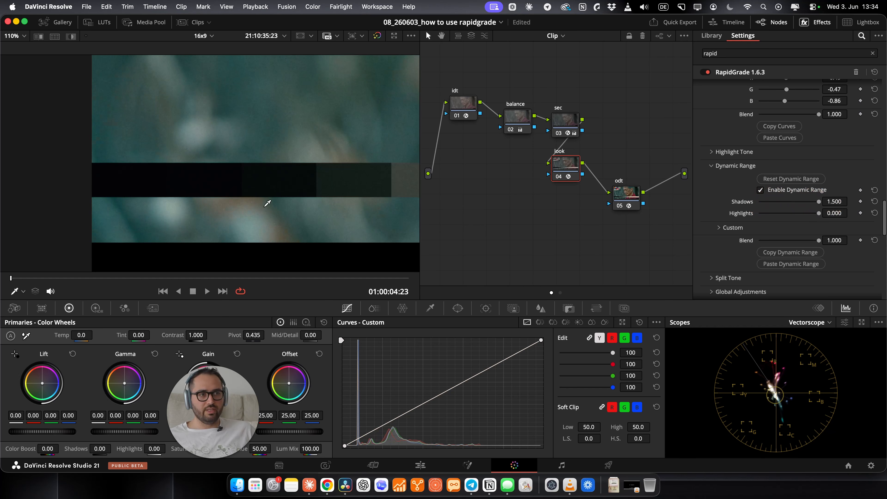
double_click(747, 201)
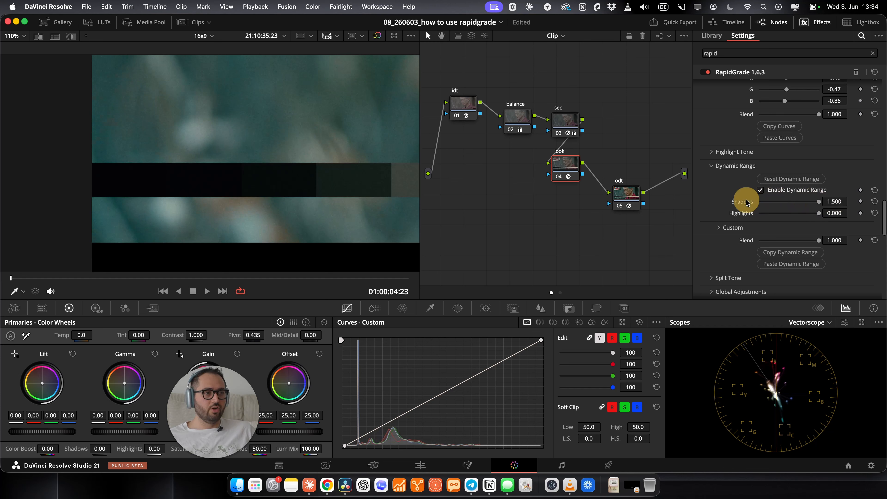
Try the Dynamic Range Highlights at -2 while examining the exposure ramp's bright patches, and reset the Highlights
scroll(323, 182, down, 5)
drag(390, 194, 115, 157)
drag(381, 154, 253, 185)
scroll(283, 186, up, 3)
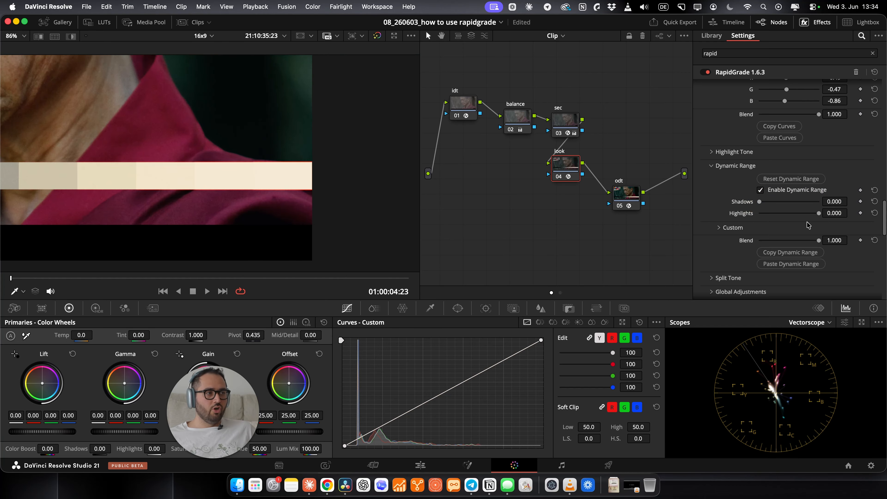
drag(824, 212, 109, 152)
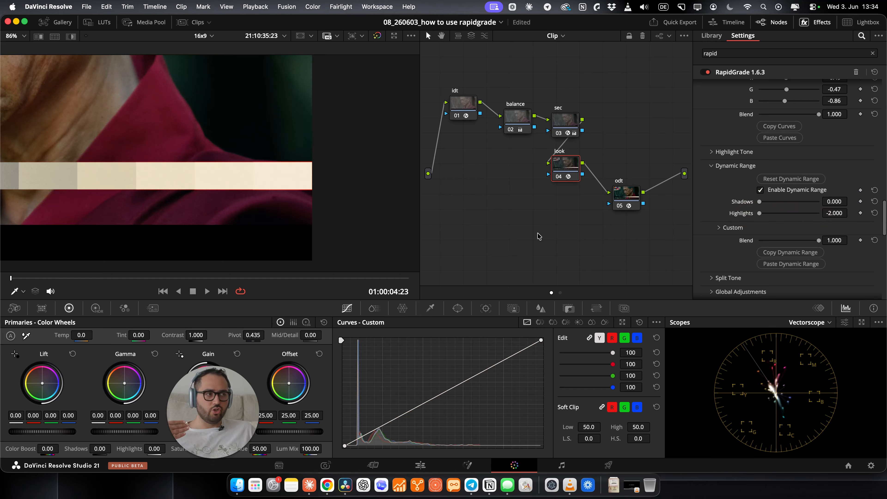
double_click(745, 214)
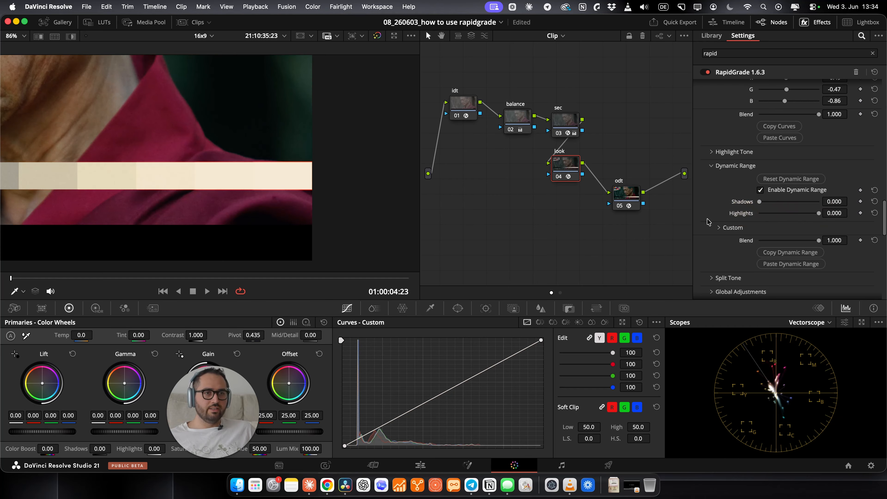
Fit the whole image in the viewer, turn off the input charts and collapse the Dynamic Range settings
key(shift+z)
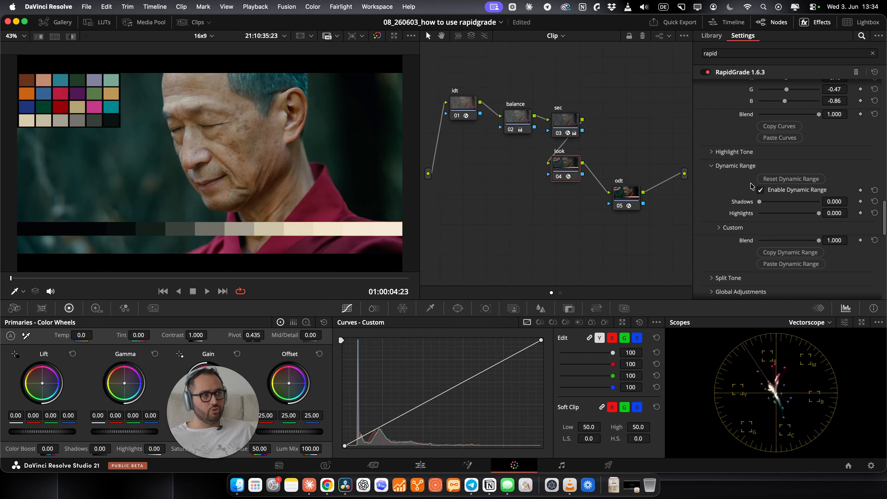
click(775, 193)
scroll(768, 175, down, 2)
click(710, 139)
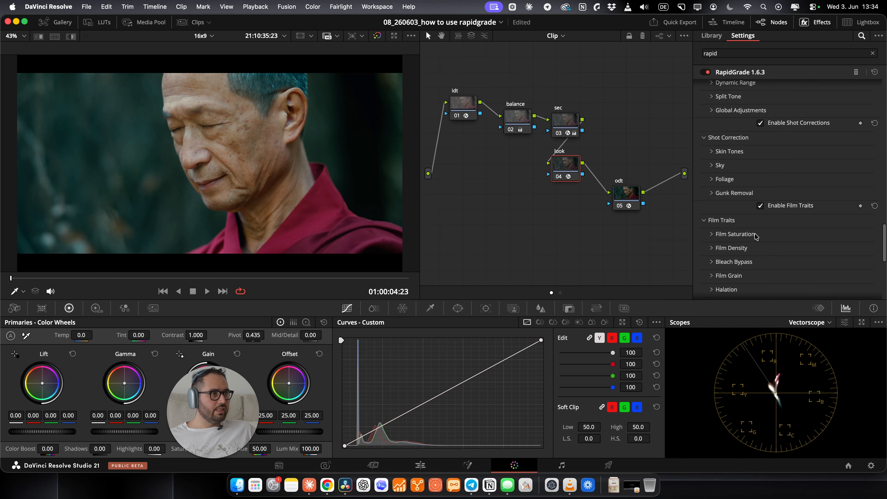
Open the Film Look's Split Tone settings, try a different Strength, and reset it
scroll(741, 192, down, 2)
scroll(741, 192, up, 2)
click(726, 151)
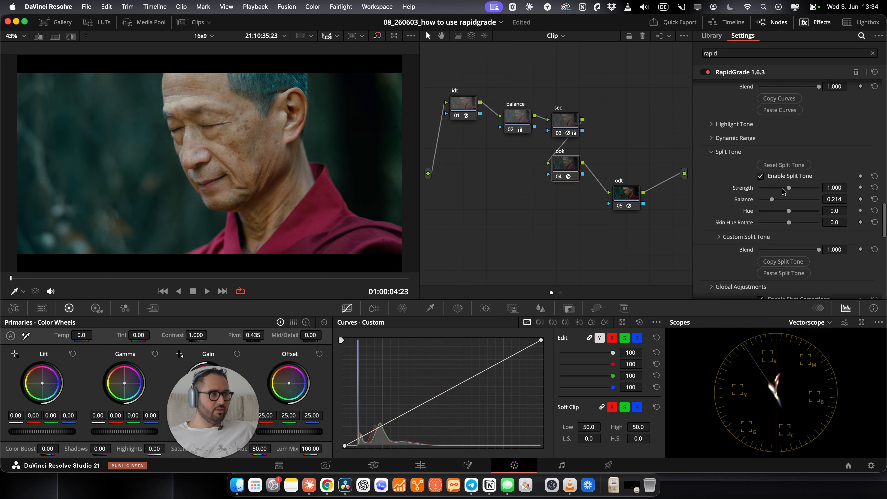
mouse_move(789, 188)
mouse_down()
mouse_move(778, 188)
mouse_move(828, 185)
mouse_move(690, 185)
mouse_move(861, 186)
mouse_move(677, 188)
mouse_move(790, 188)
mouse_up()
double_click(738, 188)
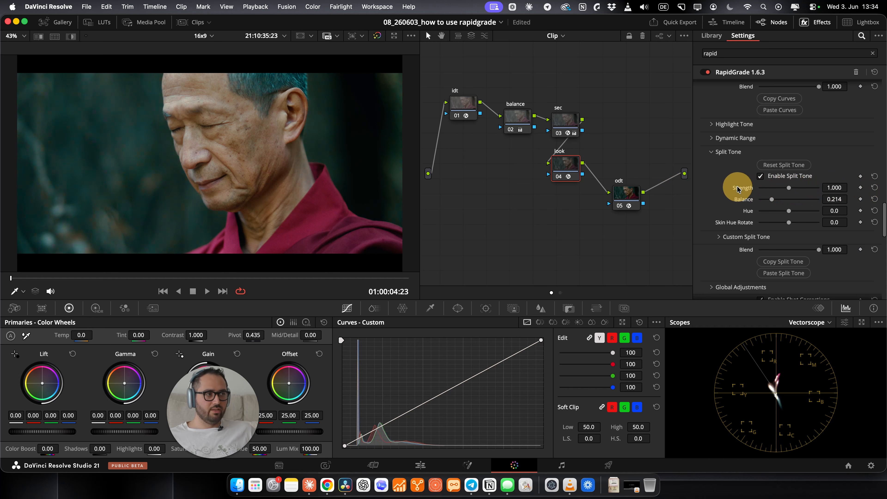
Reset the Split Tone's Balance to 0.250, set its Hue to -9.8, and collapse the Split Tone settings
scroll(759, 199, down, 2)
drag(774, 174, 794, 197)
double_click(744, 171)
double_click(738, 195)
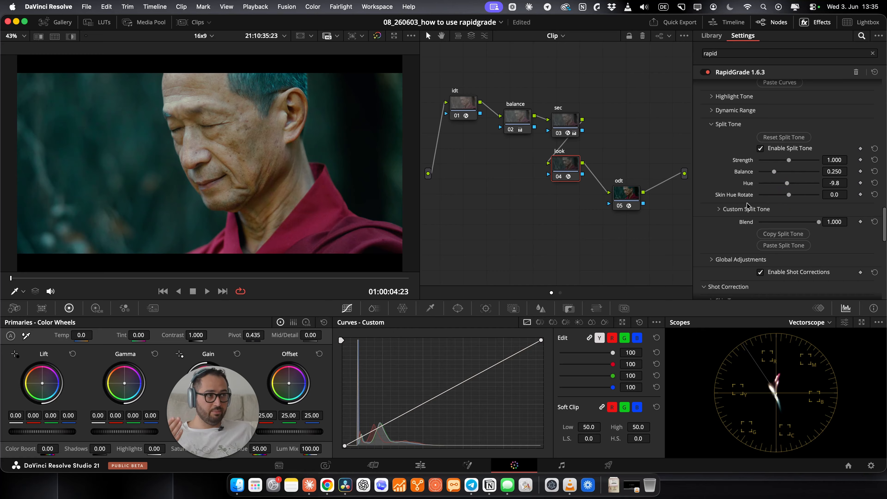
click(728, 124)
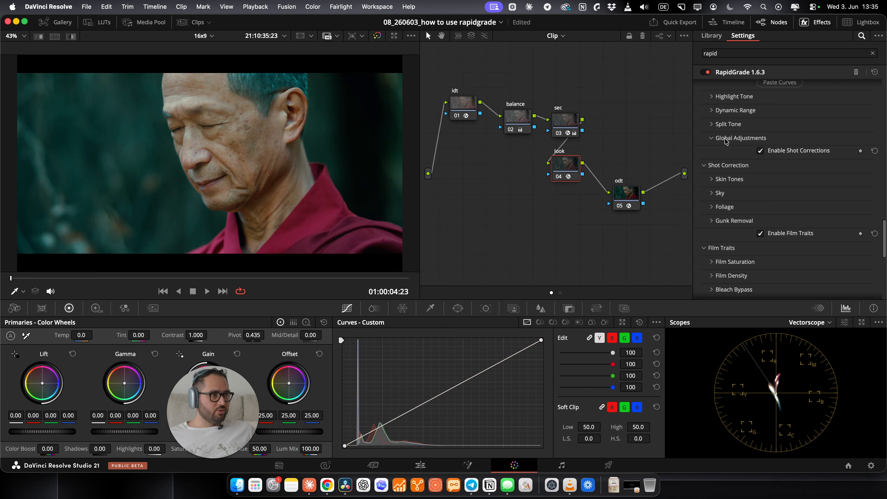
Open the Global Adjustments settings, try a different Exposure, and reset it
click(730, 138)
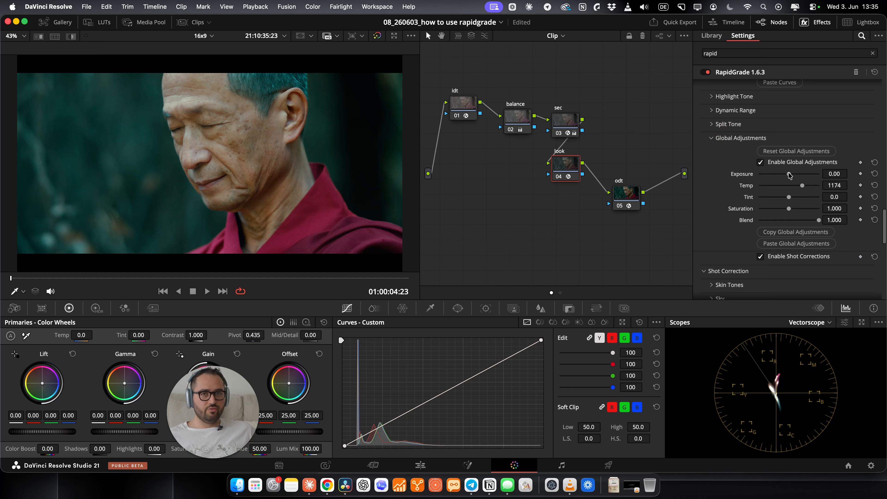
mouse_move(789, 174)
mouse_down()
mouse_move(778, 174)
mouse_move(793, 171)
mouse_up()
double_click(737, 174)
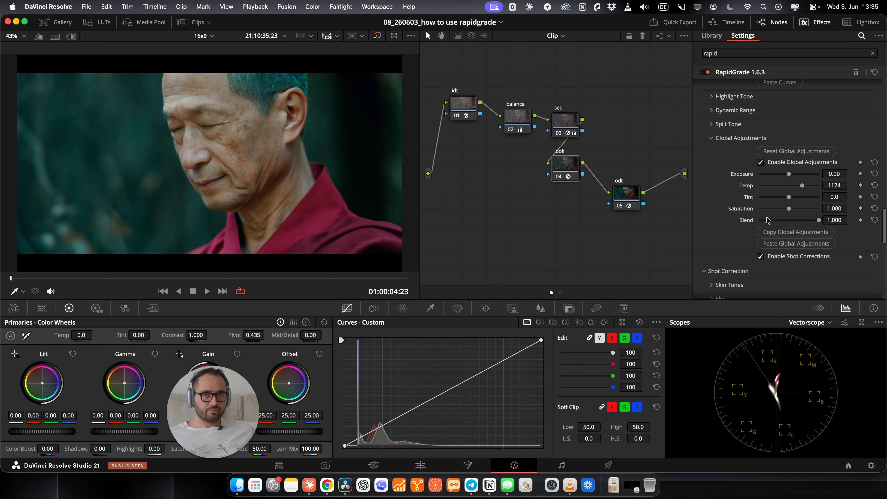
Set the Global Adjustments Temp to 1058, Tint to 23.3 and Saturation to 1.054, and collapse the settings
mouse_move(802, 186)
mouse_down()
mouse_move(784, 197)
mouse_move(794, 196)
mouse_up()
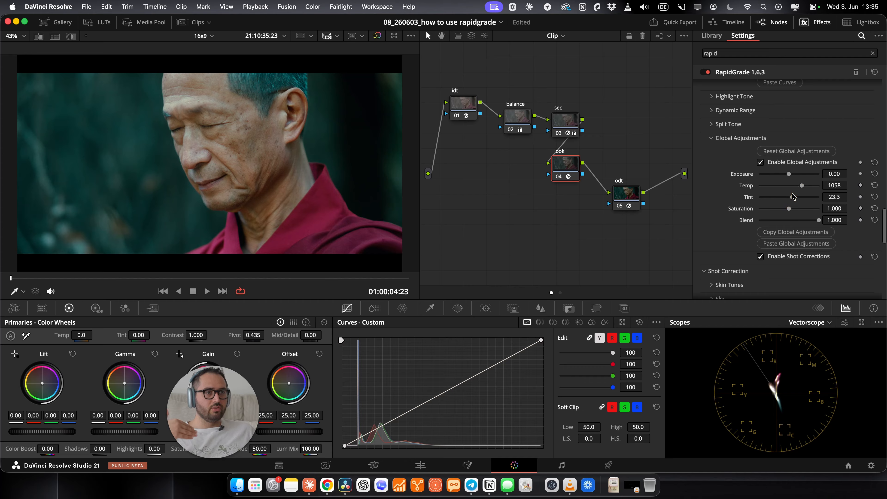
scroll(788, 209, down, 2)
mouse_move(791, 182)
mouse_down()
mouse_move(803, 182)
mouse_move(781, 184)
mouse_move(792, 183)
mouse_up()
scroll(735, 199, down, 2)
scroll(729, 153, up, 4)
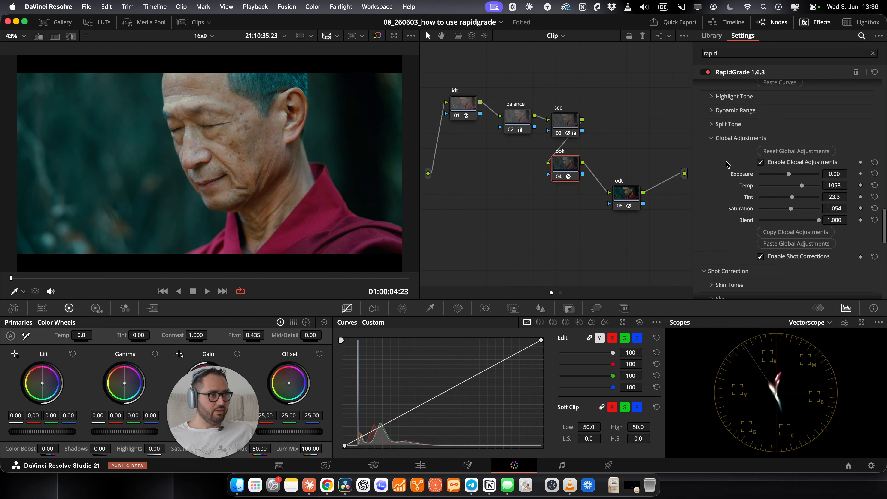
click(723, 139)
Open the Shot Correction's Skin Tones settings and set Pop Skin to 0.442
scroll(722, 154, down, 2)
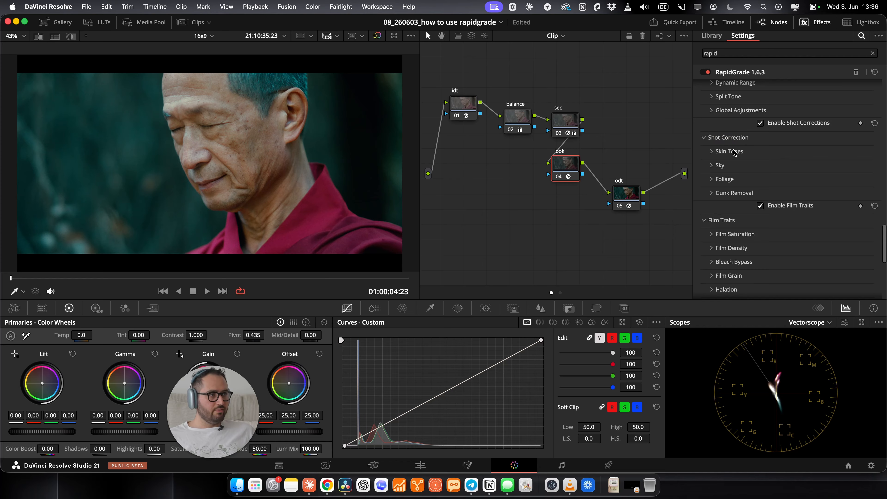
click(769, 152)
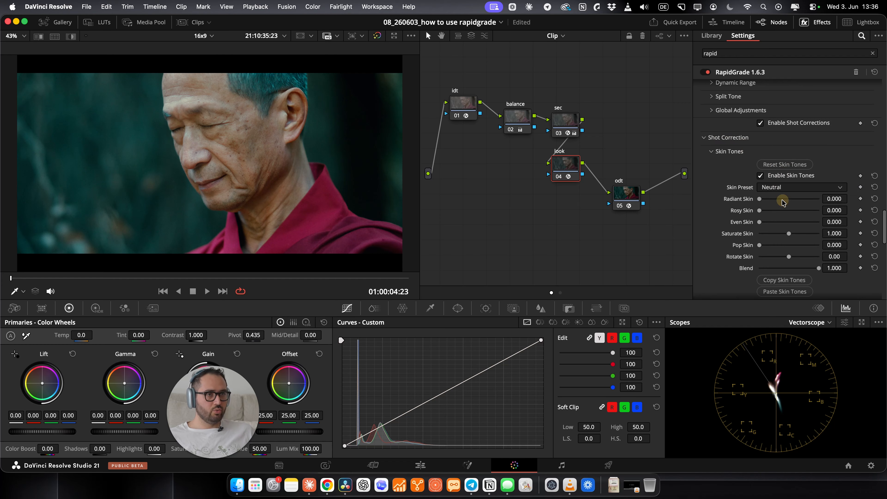
scroll(782, 202, down, 6)
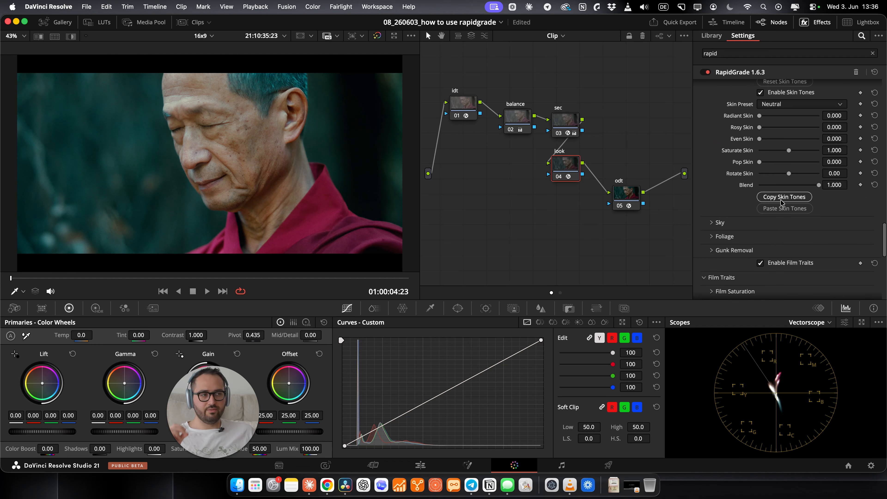
scroll(773, 174, up, 2)
mouse_move(760, 190)
mouse_down()
mouse_move(885, 186)
mouse_move(777, 186)
mouse_up()
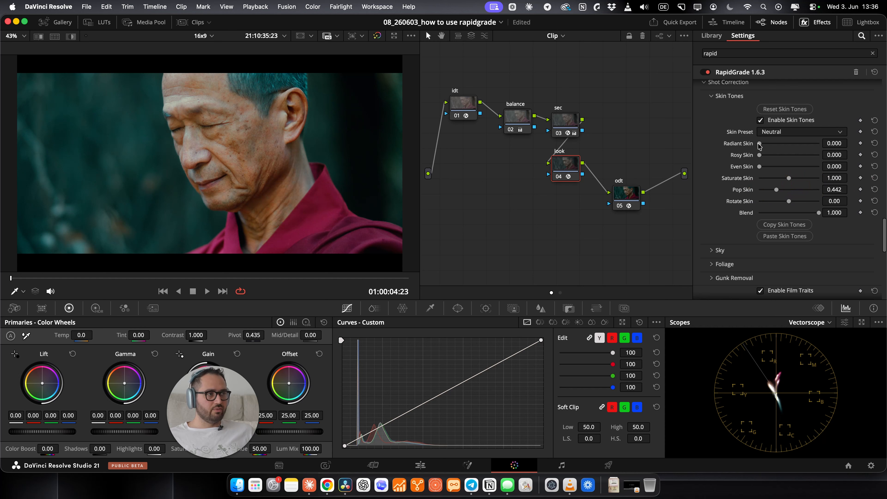
Try the Radiant Skin effect and return it to zero, then set Even Skin to 0.849 and Saturate Skin to 0.957
drag(760, 145, 699, 172)
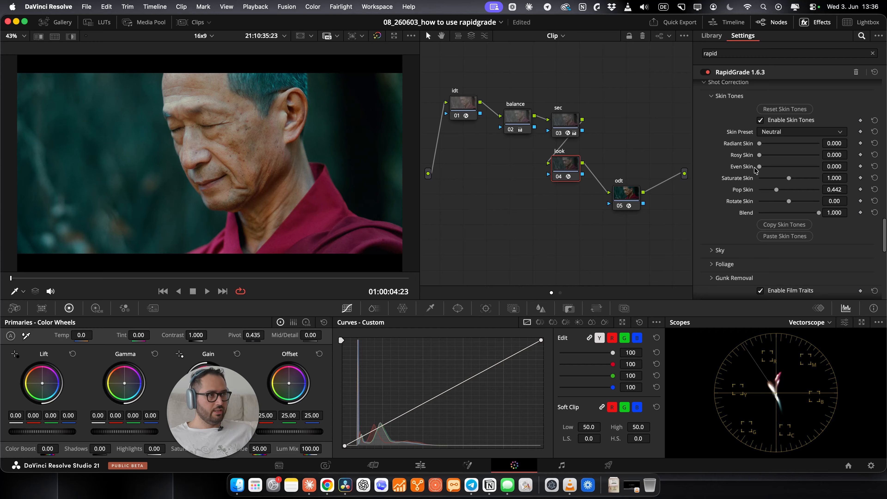
drag(758, 167, 885, 171)
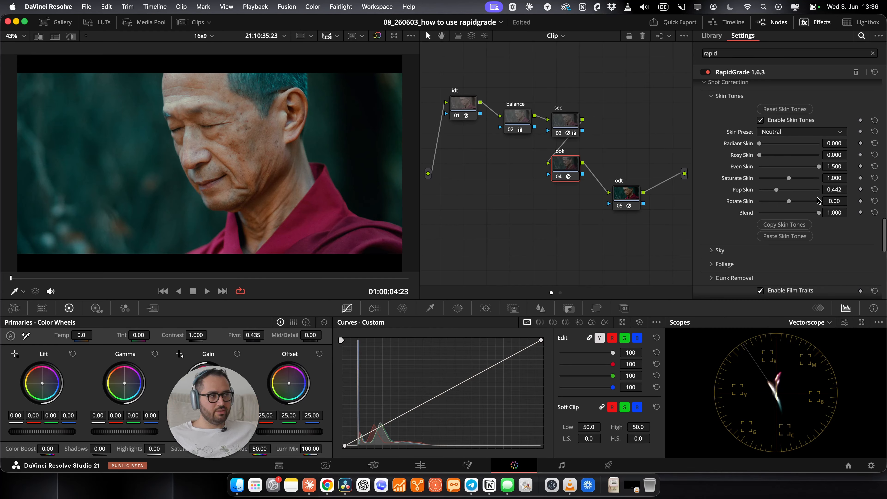
drag(818, 166, 797, 164)
drag(789, 178, 667, 189)
mouse_move(840, 179)
mouse_down()
mouse_move(444, 249)
mouse_move(841, 177)
mouse_up()
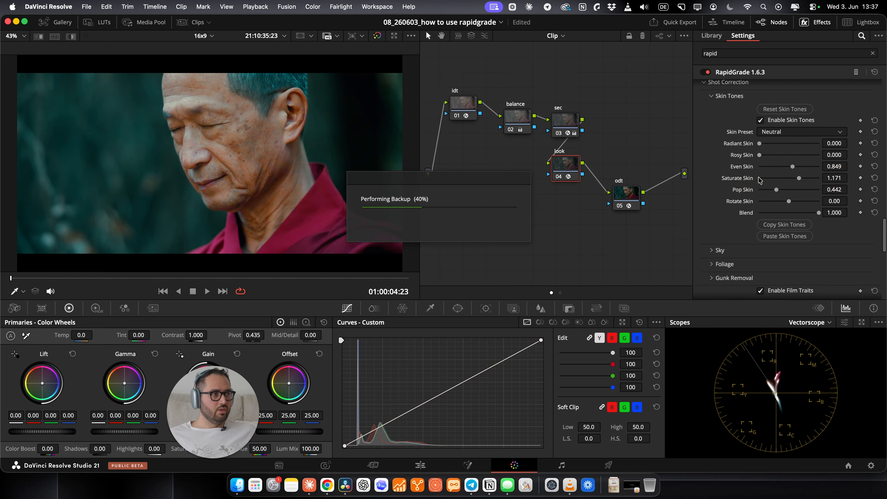
drag(803, 178, 786, 178)
Turn off the Skin Tones correction
scroll(743, 201, down, 1)
scroll(718, 147, up, 2)
click(759, 148)
Open the Shot Correction's Sky settings and turn off the Sky correction
scroll(726, 182, down, 3)
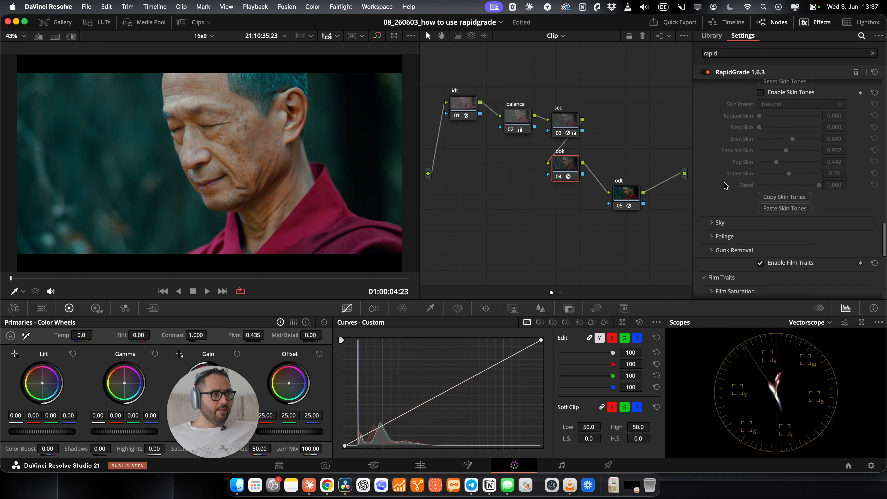
click(720, 195)
scroll(720, 200, down, 3)
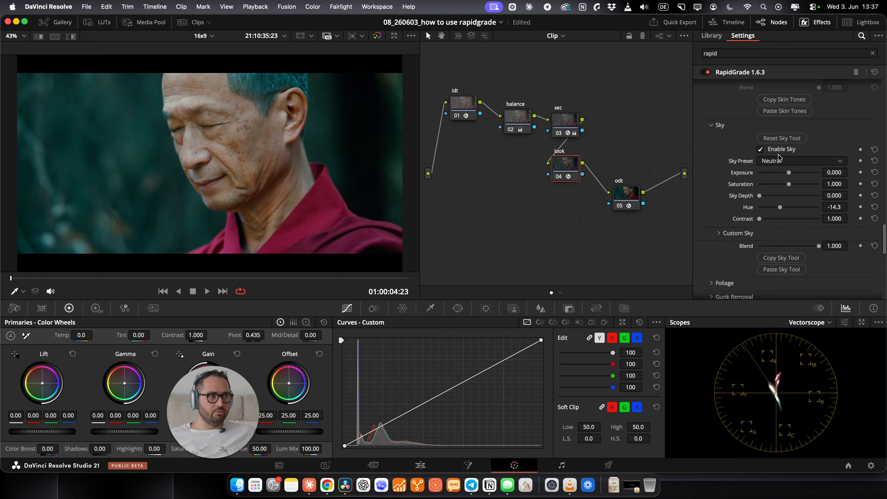
scroll(720, 155, down, 5)
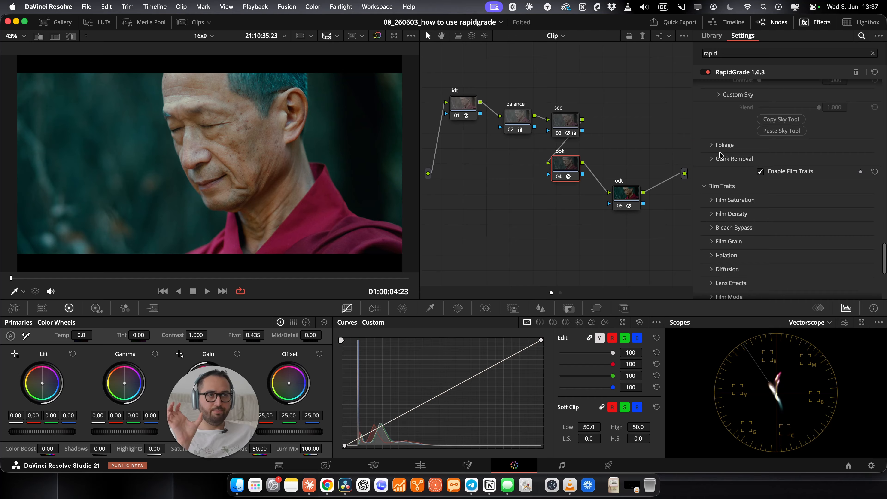
Open the Foliage settings, try a different Hue, and reset the foliage Hue to 0.0
click(722, 146)
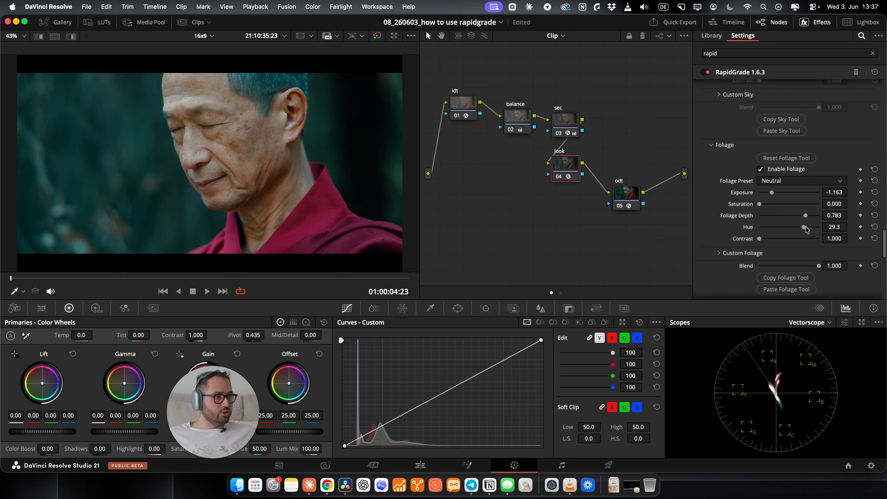
mouse_move(804, 227)
mouse_down()
mouse_move(734, 229)
mouse_move(812, 227)
mouse_move(777, 229)
mouse_move(796, 228)
mouse_up()
double_click(748, 228)
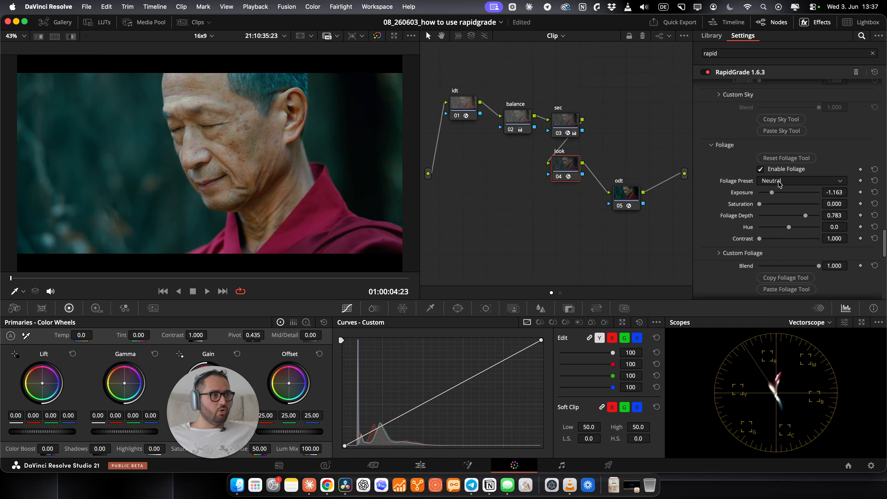
Open the Film Traits' Film Saturation settings and set the Midtones to 0.977
scroll(779, 187, down, 2)
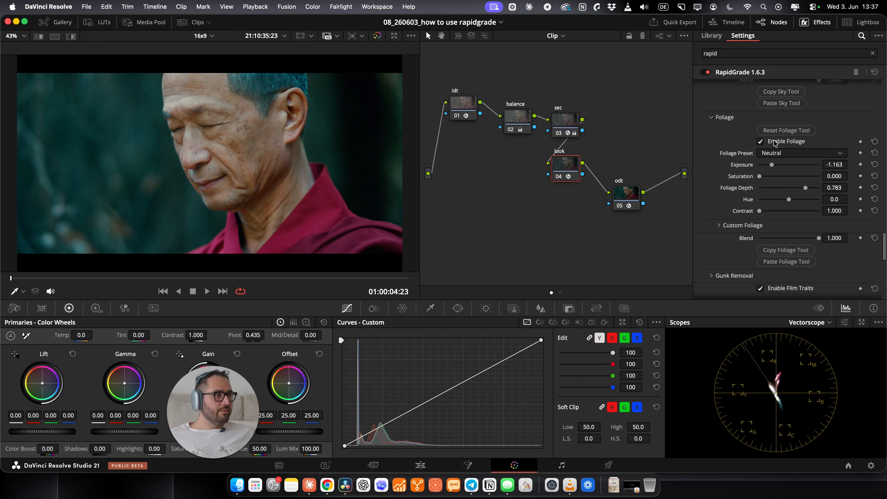
scroll(775, 143, down, 5)
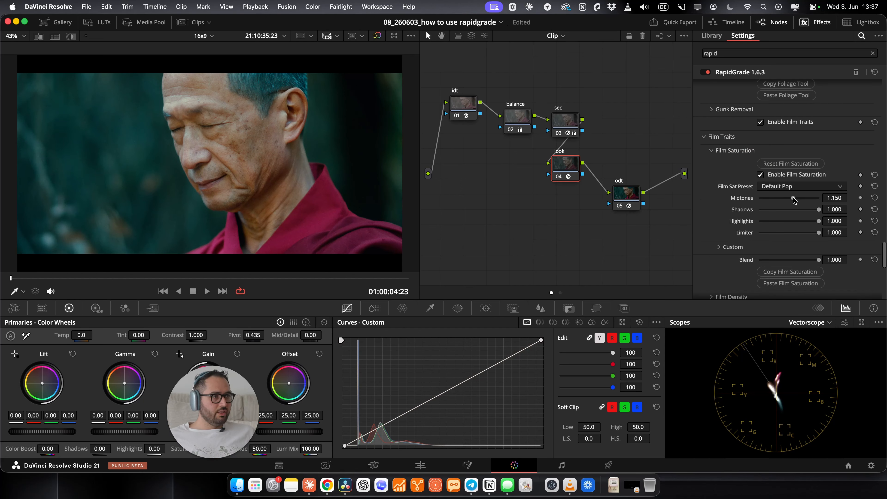
mouse_move(793, 199)
mouse_down()
mouse_move(811, 200)
mouse_move(788, 197)
mouse_up()
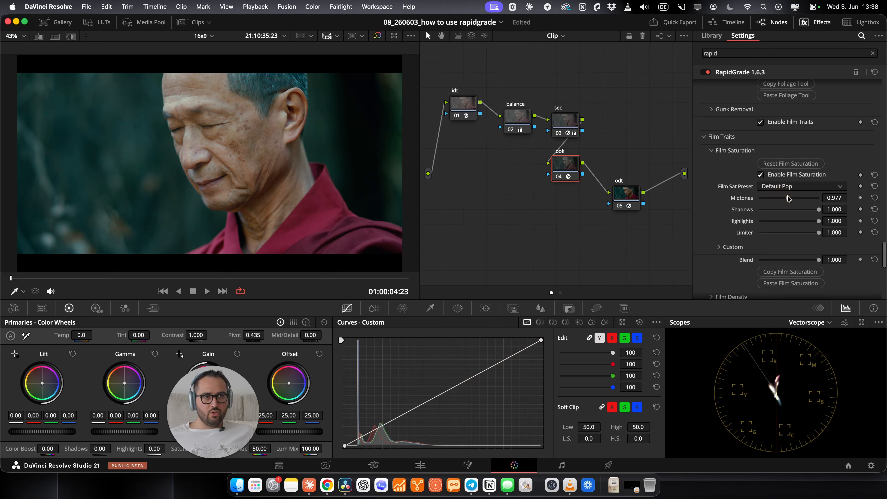
Open the Film Density settings and set the Global Density to 0.640 and the Red Density to 1.500
scroll(773, 205, down, 4)
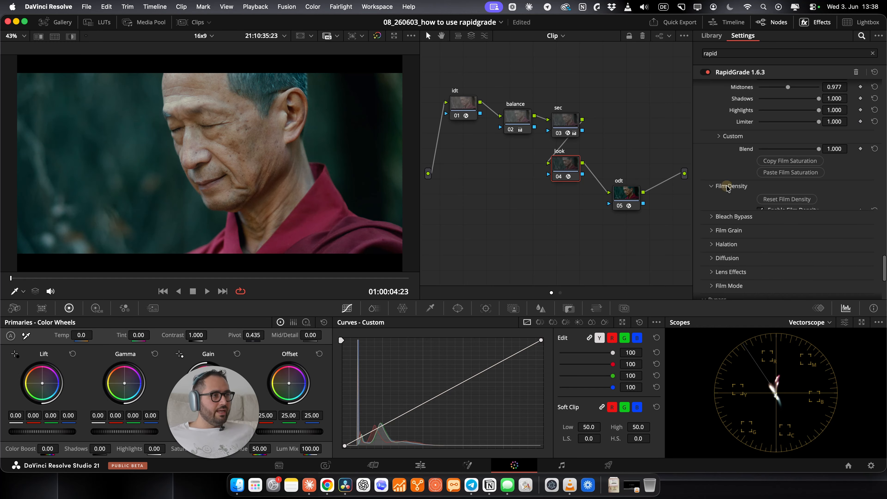
click(732, 186)
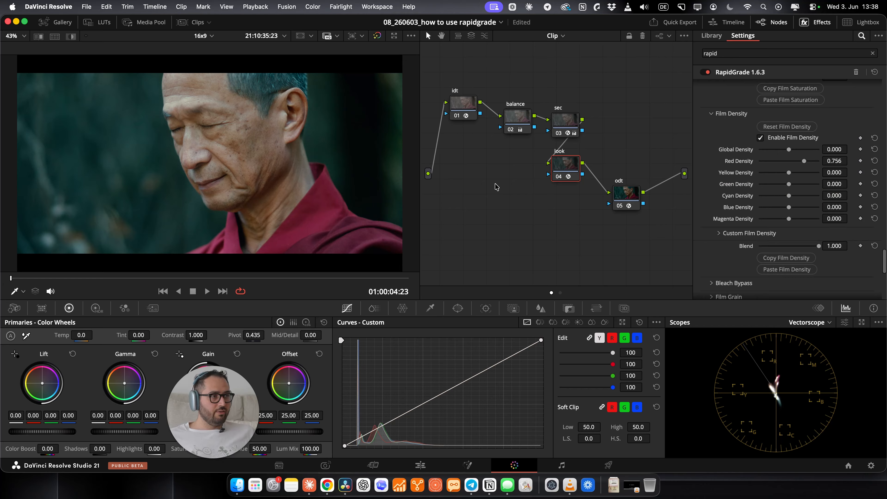
mouse_move(789, 150)
mouse_down()
mouse_move(818, 149)
mouse_move(731, 150)
mouse_move(817, 153)
mouse_move(802, 151)
mouse_up()
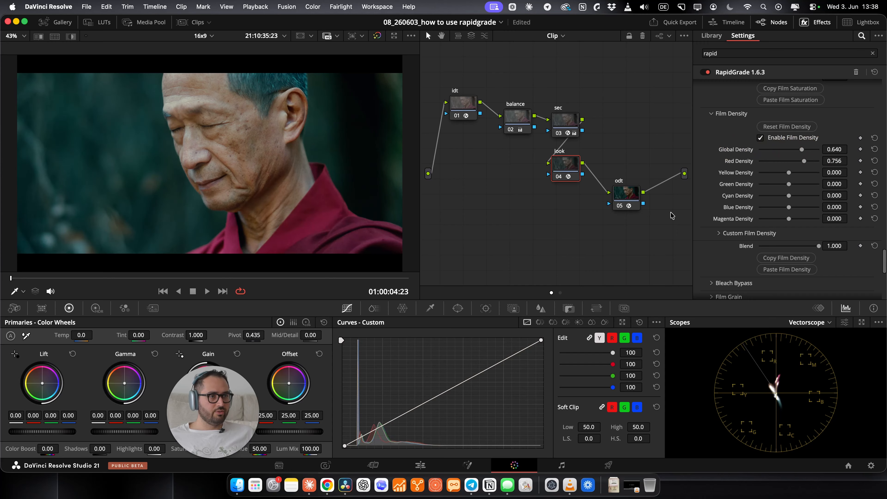
drag(803, 162, 842, 161)
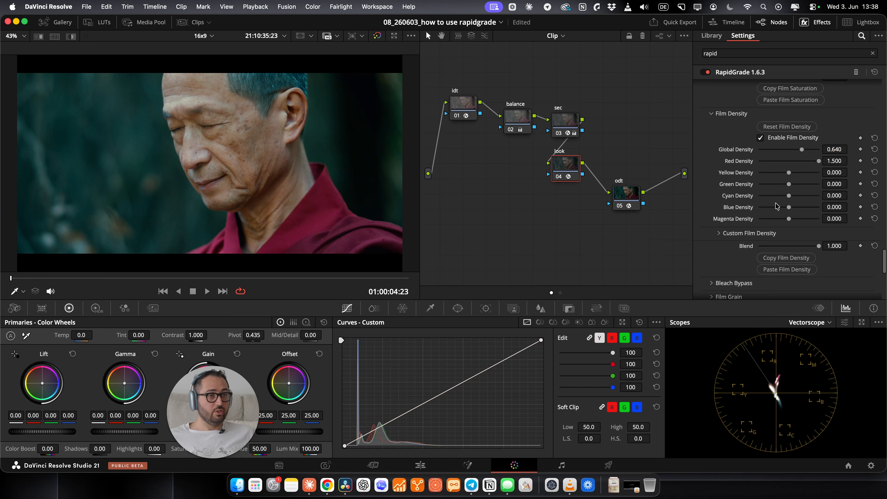
Open the Film Grain settings, look through the grain presets, and examine the 35 mm grain in the full-screen view
scroll(778, 206, down, 8)
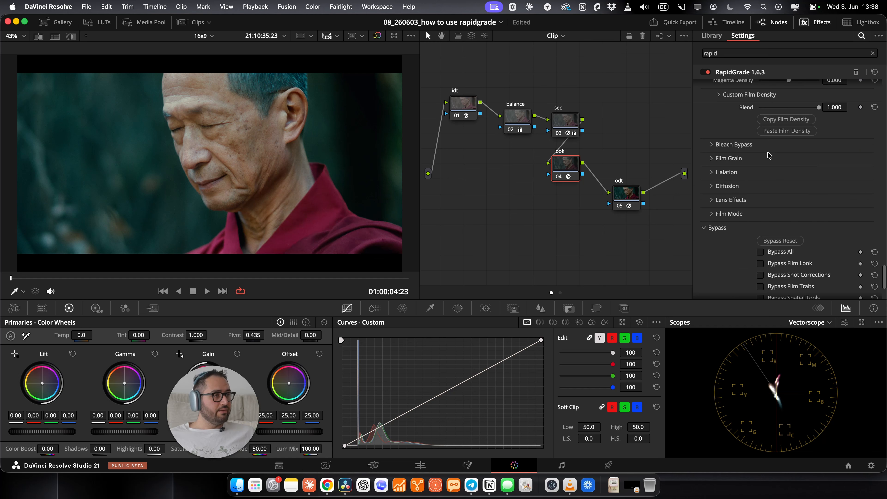
click(723, 159)
click(771, 194)
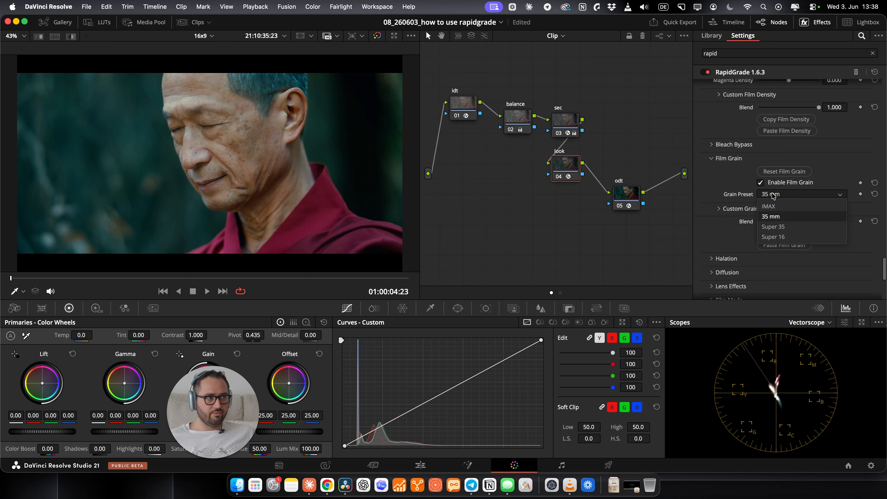
click(773, 195)
key(super+f)
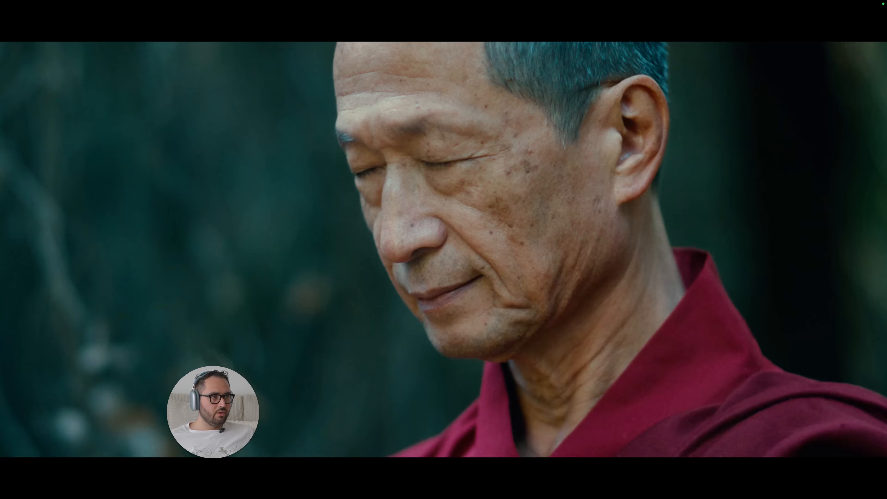
key(super+f)
Try the Super 16 grain preset and examine its grain in the full-screen view
click(773, 203)
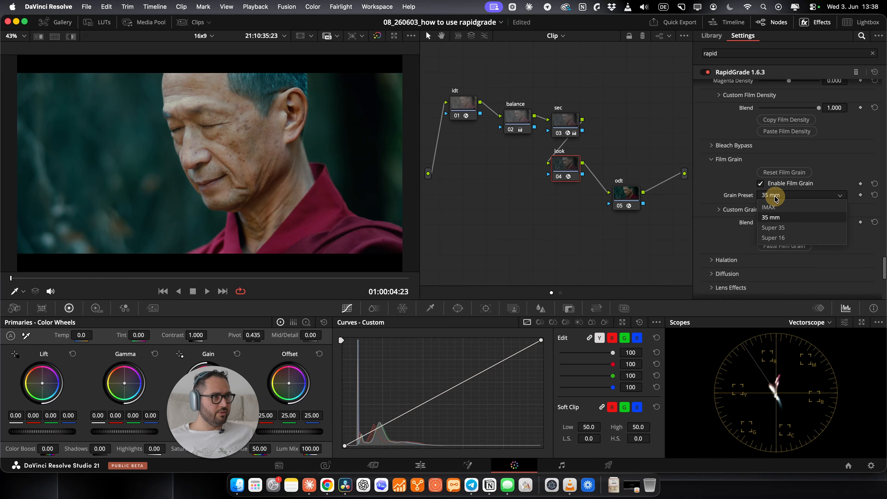
click(785, 233)
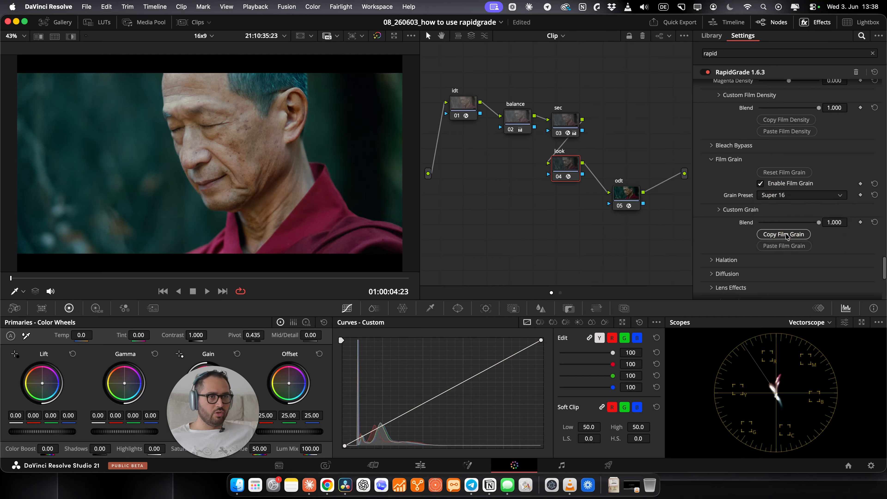
key(super+f)
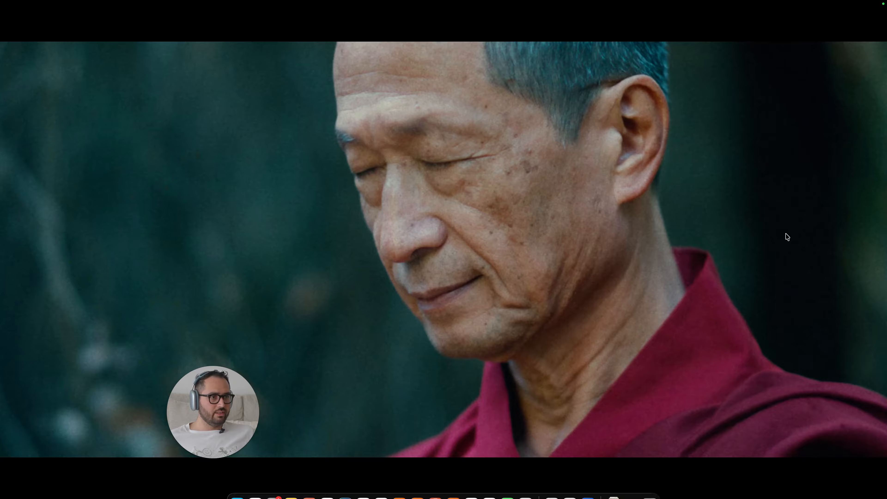
key(super+f)
Set the Grain Preset to Super 35 and examine its grain in the full-screen view
click(791, 198)
click(788, 230)
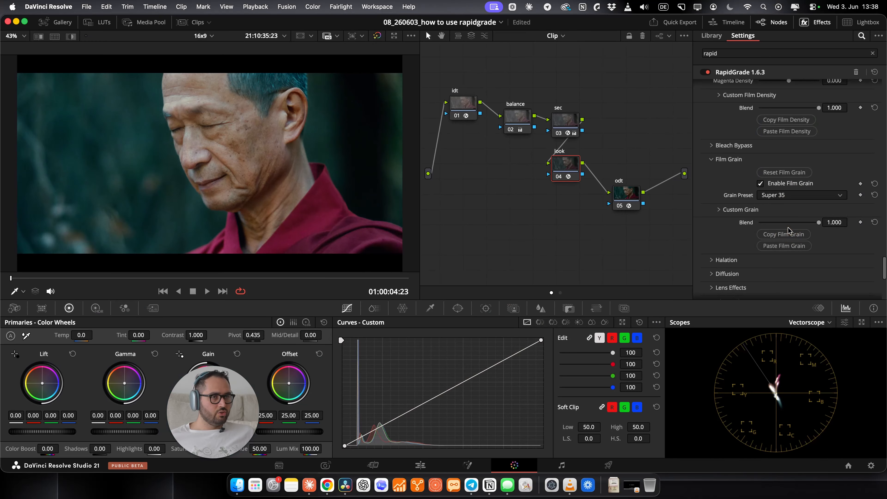
key(super+f)
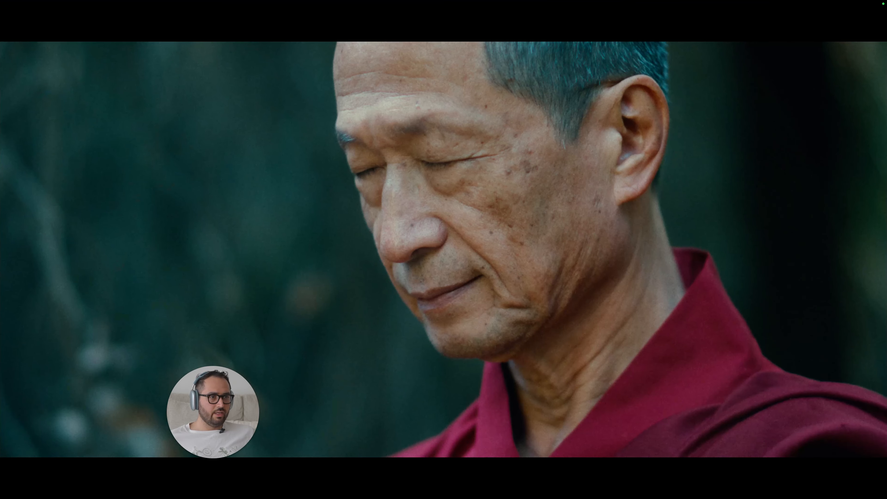
key(super+f)
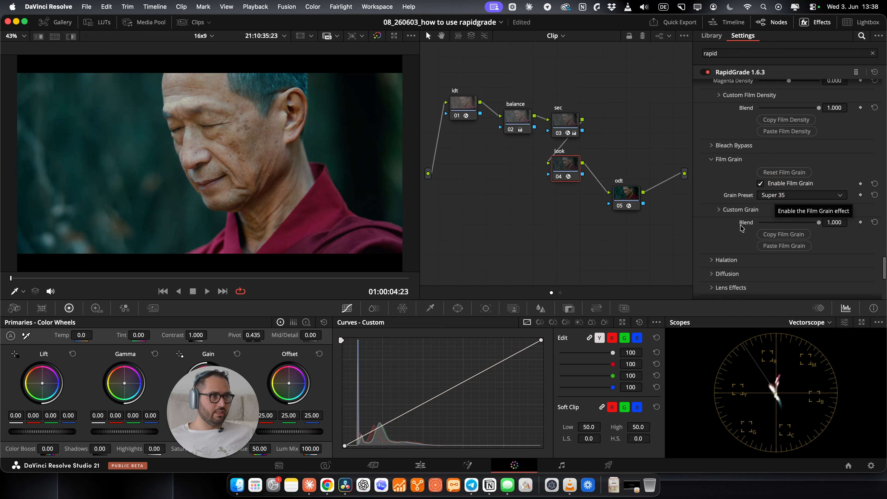
scroll(721, 223, down, 3)
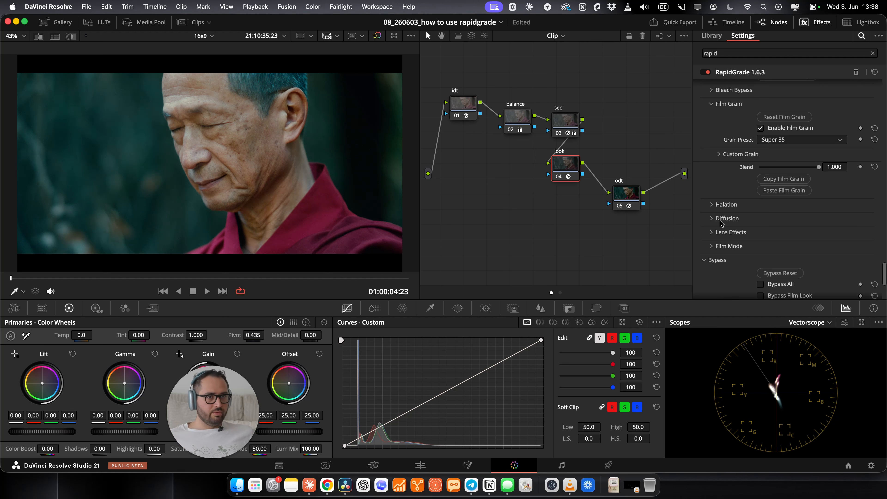
Open the Halation settings, try the Super 16 preset, and return to the 35 mm preset
scroll(721, 223, down, 3)
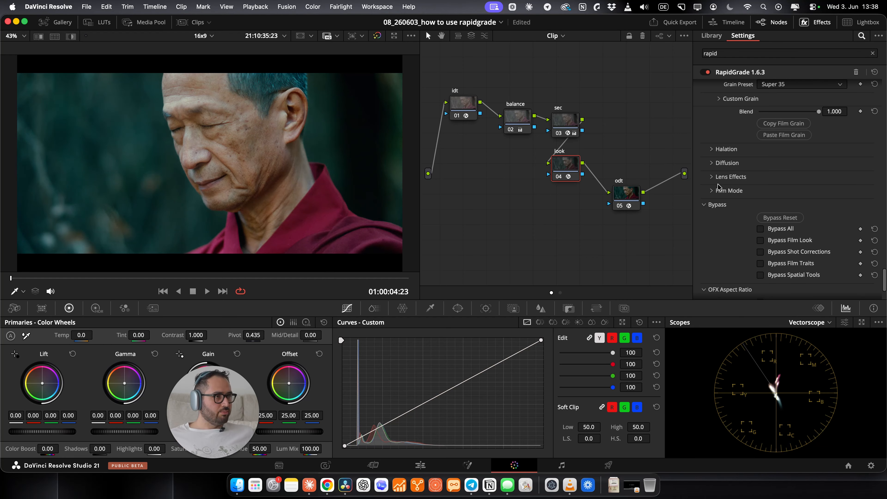
click(715, 150)
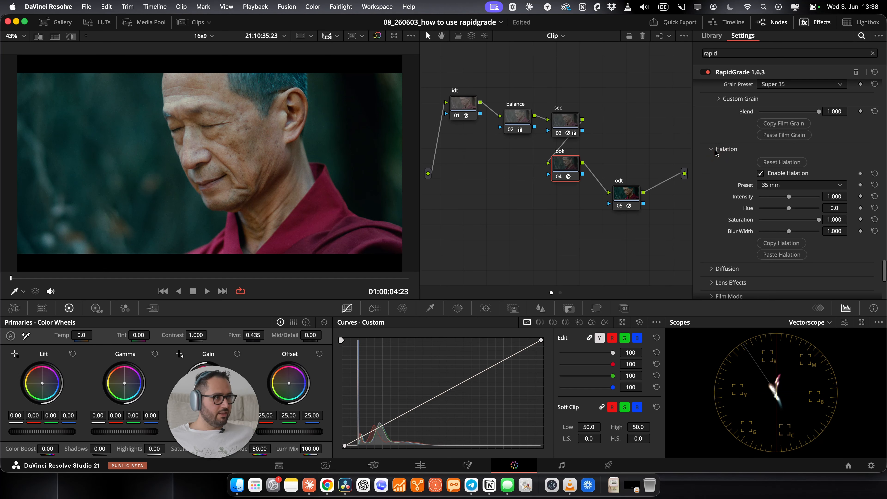
click(780, 189)
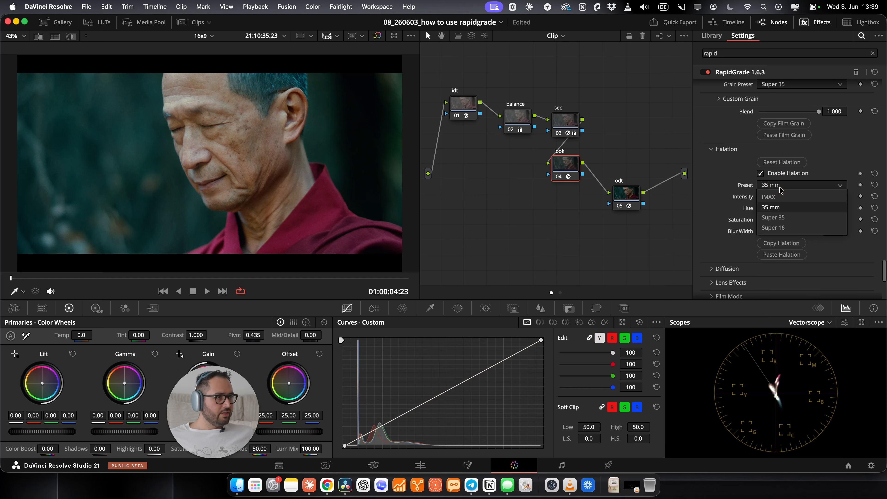
click(774, 227)
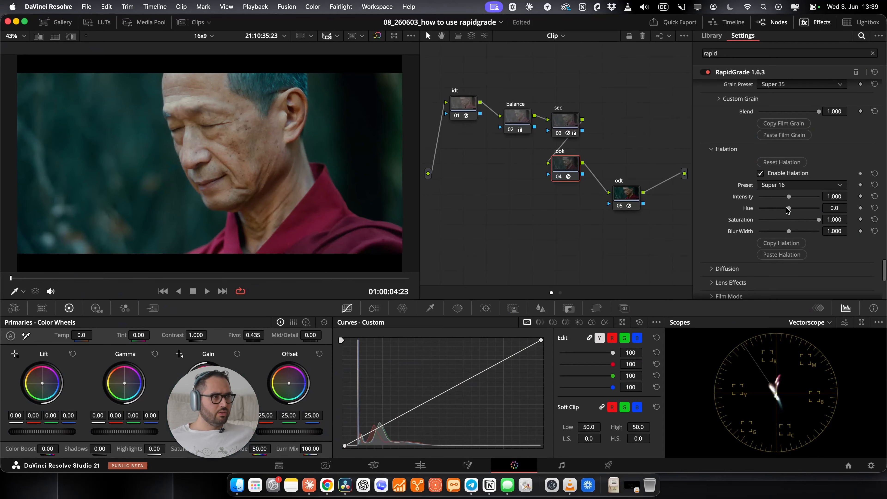
click(782, 187)
click(782, 208)
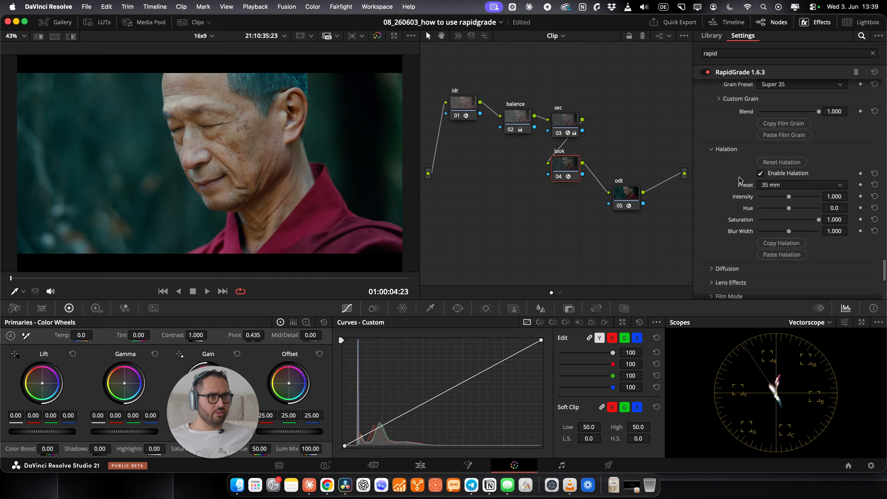
Open the Diffusion settings, enable Diffusion, and try the Fog preset
scroll(737, 182, down, 4)
click(727, 158)
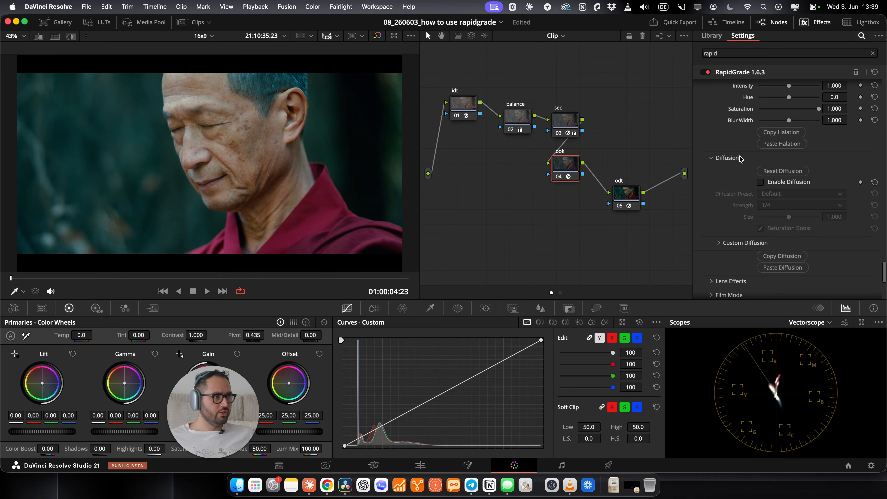
click(773, 183)
click(789, 196)
click(788, 195)
click(787, 202)
click(787, 205)
click(789, 195)
click(782, 229)
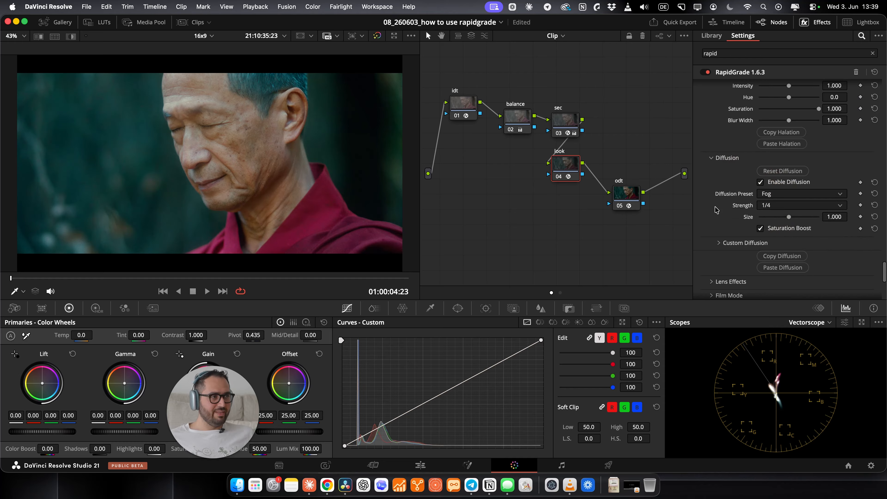
Try the Black Pro Mist diffusion preset and compare the image with Diffusion off and on
click(786, 193)
click(791, 217)
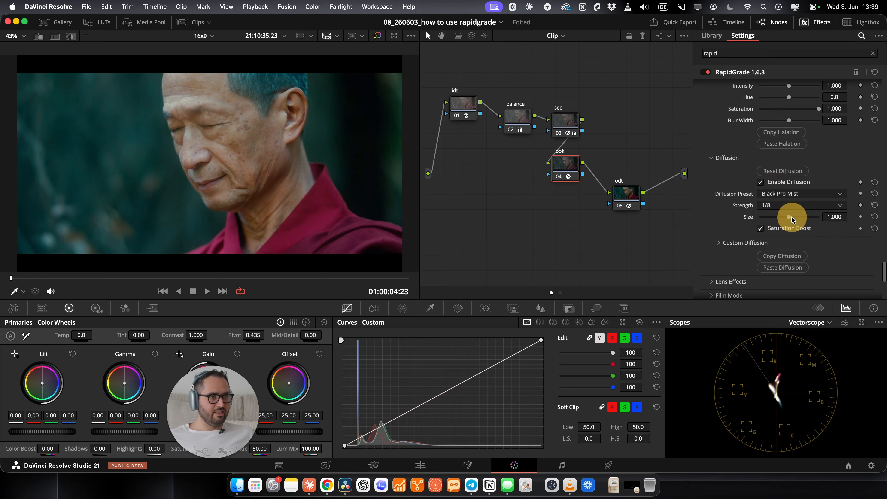
click(766, 185)
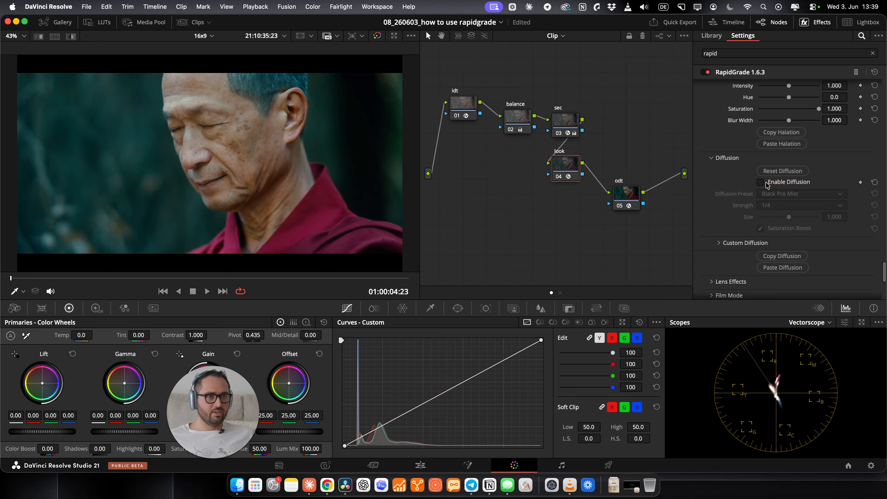
click(766, 185)
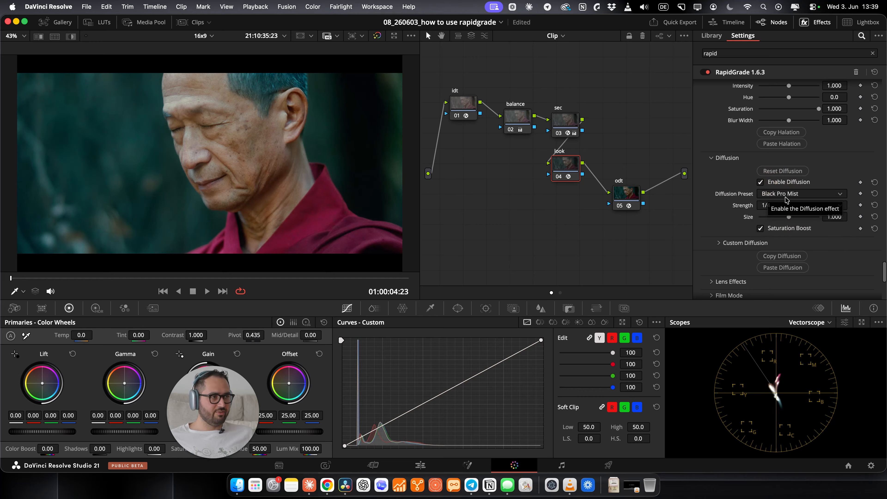
Try the Hollywood Black Magic diffusion preset and compare the image with Diffusion off and on
click(784, 194)
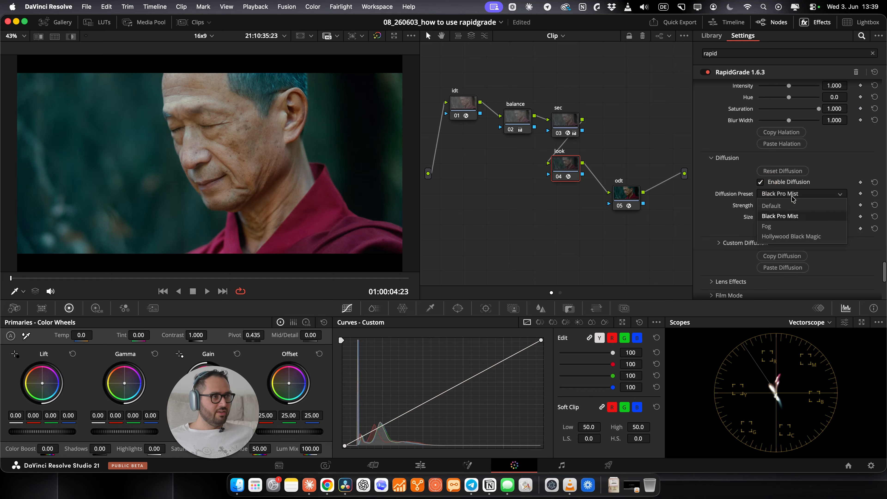
click(792, 236)
click(787, 182)
click(782, 182)
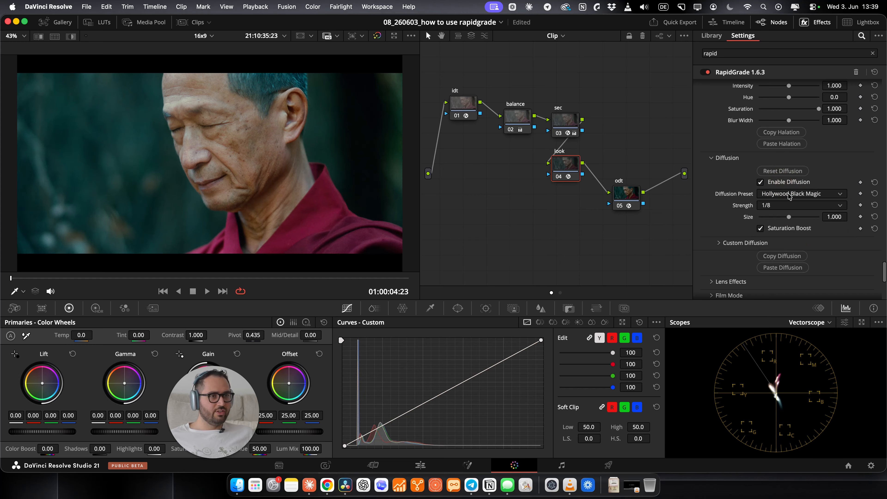
Switch the Diffusion Preset back to Fog and compare the image with Diffusion off and on
click(789, 196)
click(784, 226)
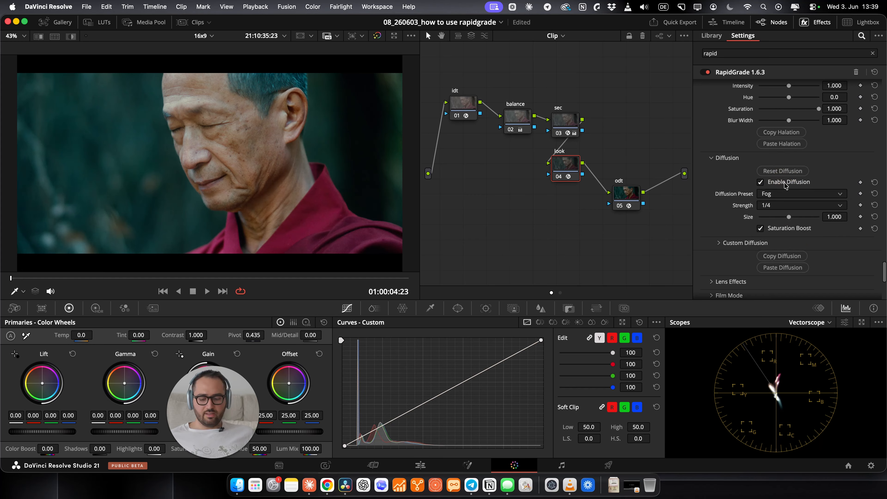
click(784, 182)
click(784, 182)
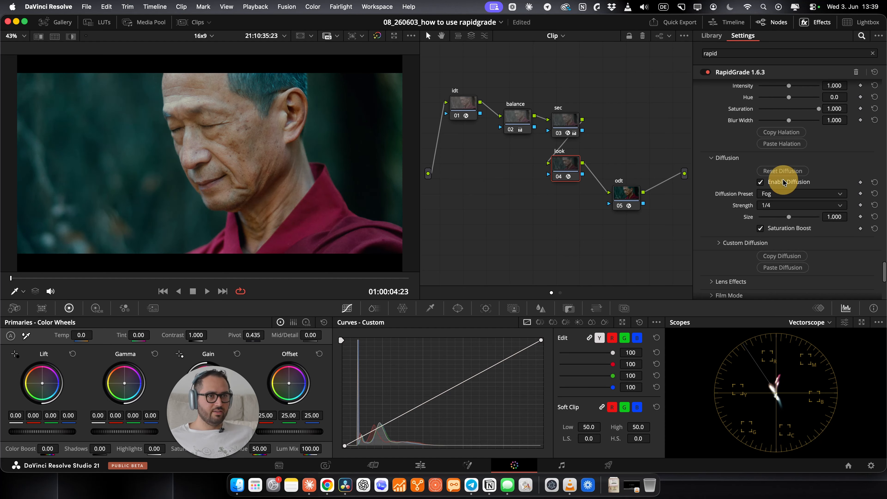
Turn the Diffusion effect off
click(809, 196)
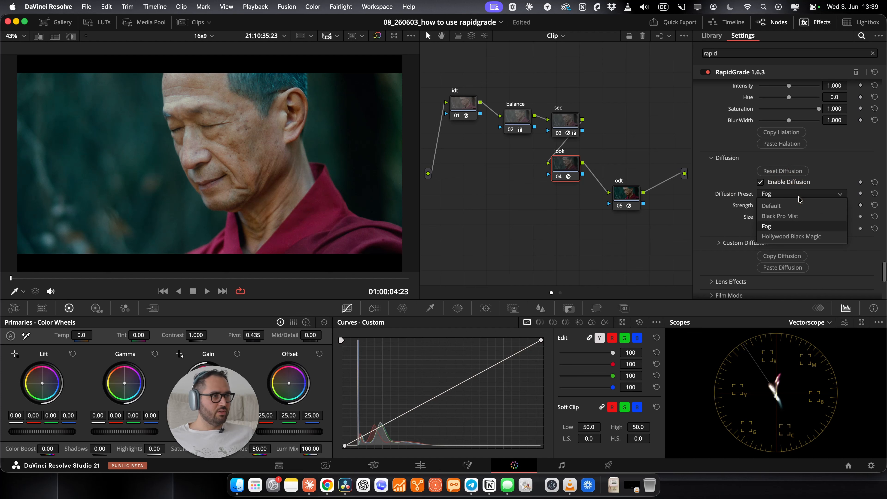
click(778, 184)
click(779, 182)
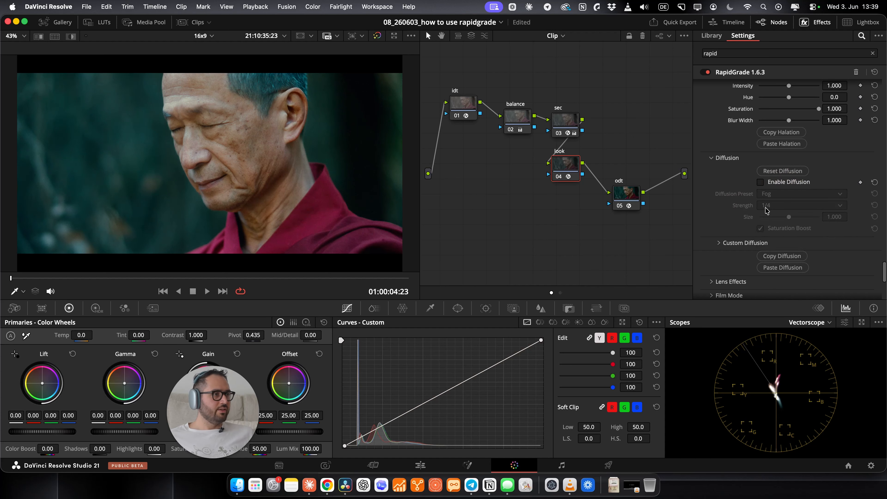
Open the Lens Effects settings, enable Lens Effects, and try Preset S
scroll(766, 209, down, 3)
click(722, 199)
scroll(722, 200, down, 3)
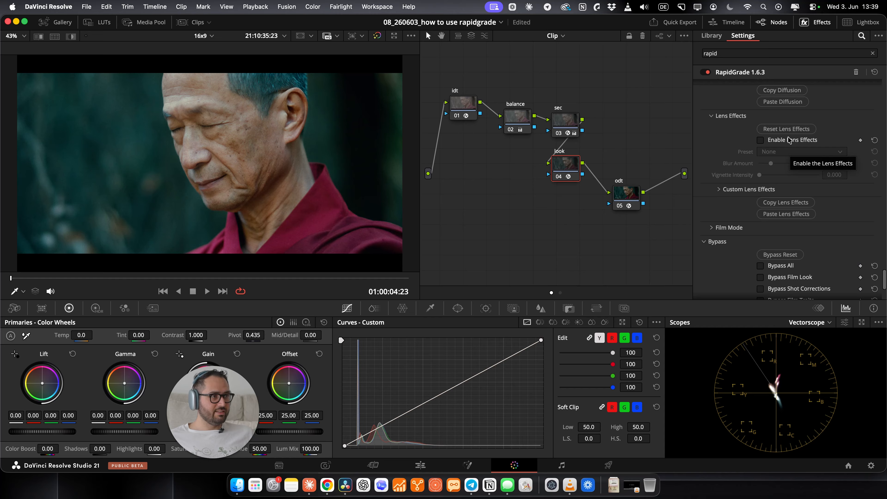
click(788, 140)
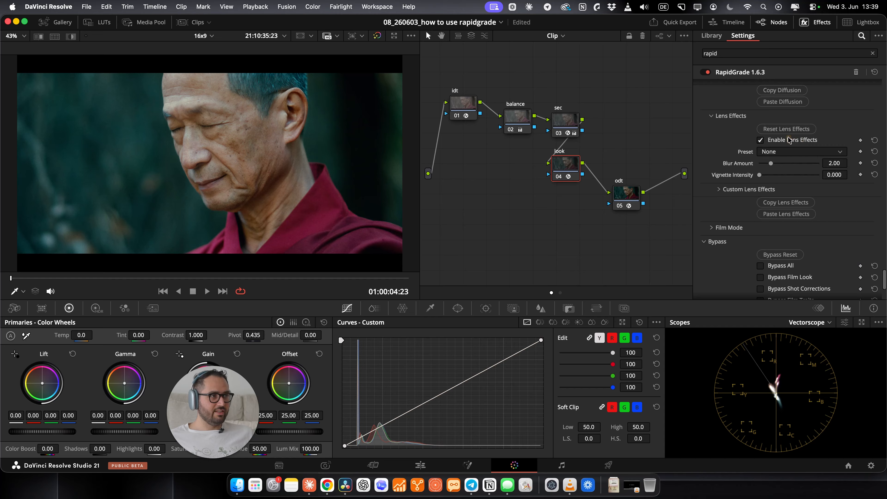
click(793, 153)
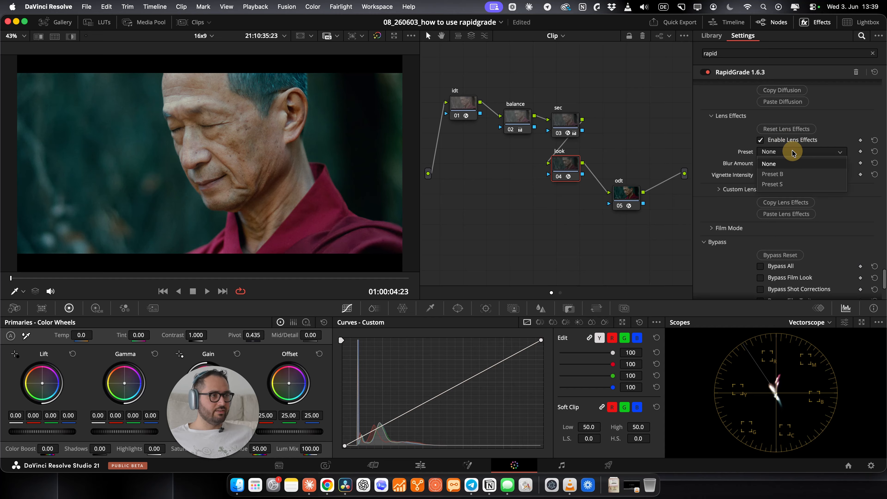
click(788, 183)
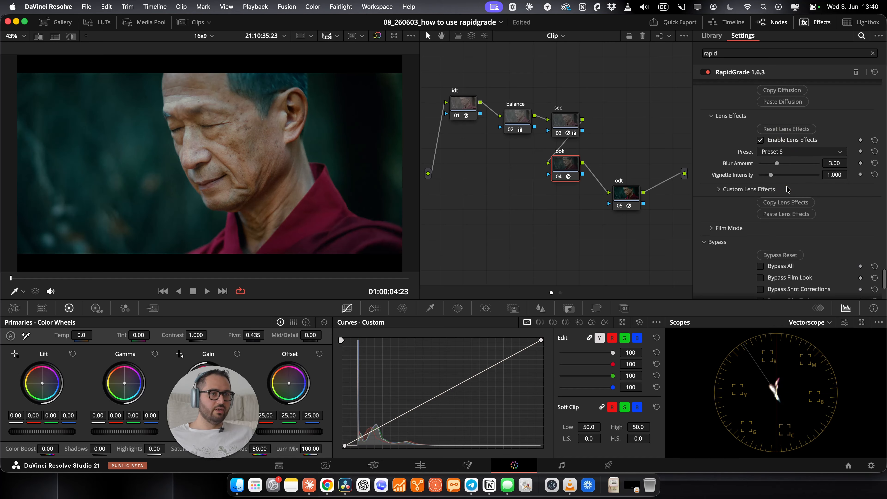
Set the Lens Effects preset to Preset B and examine the image in the full-screen view
click(786, 153)
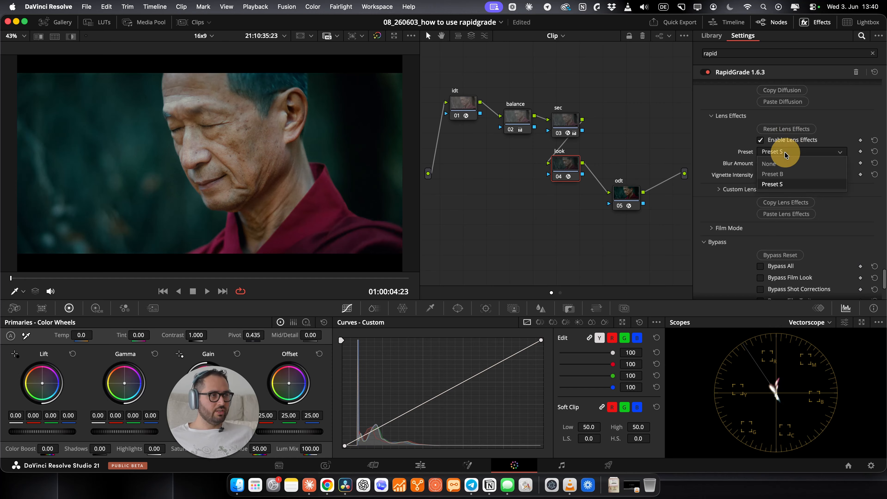
click(790, 176)
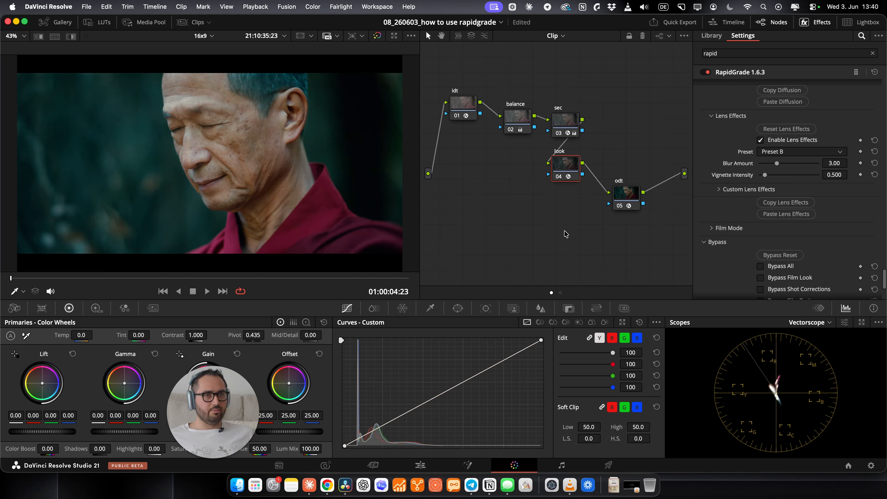
key(super+f)
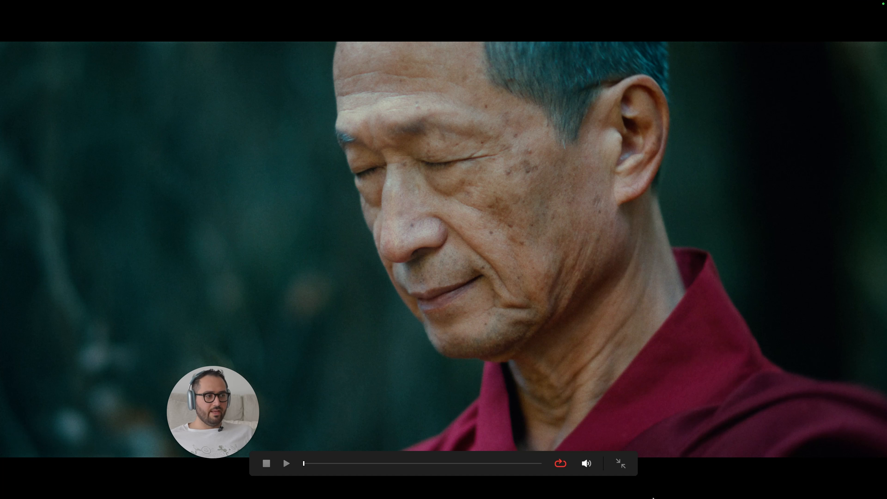
key(Escape)
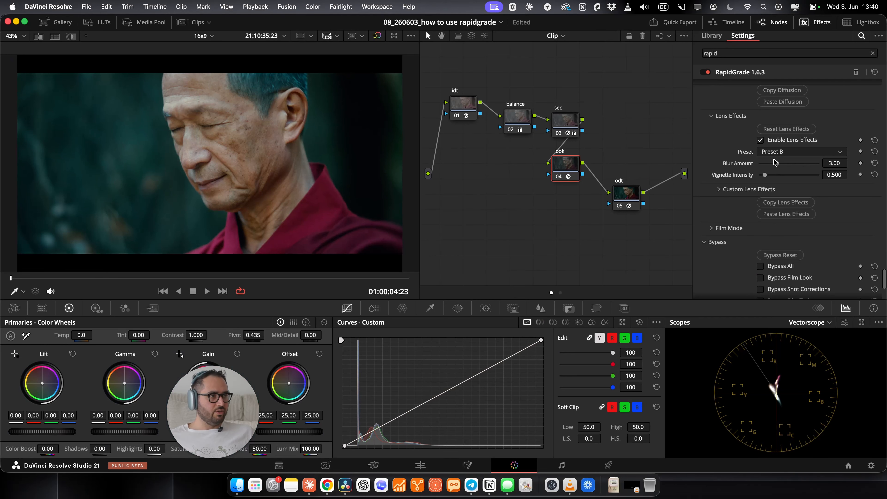
Compare the clip with and without the whole RapidGrade effect using the Bypass All option
scroll(768, 219, down, 5)
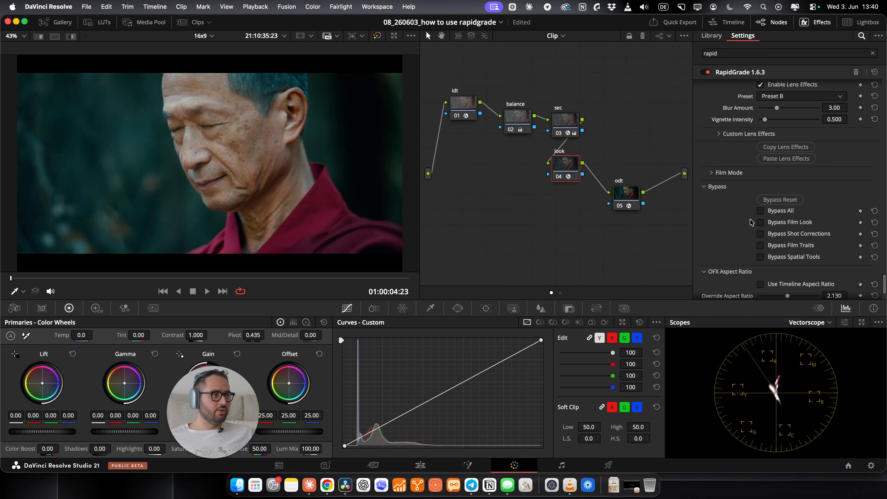
scroll(746, 224, up, 10)
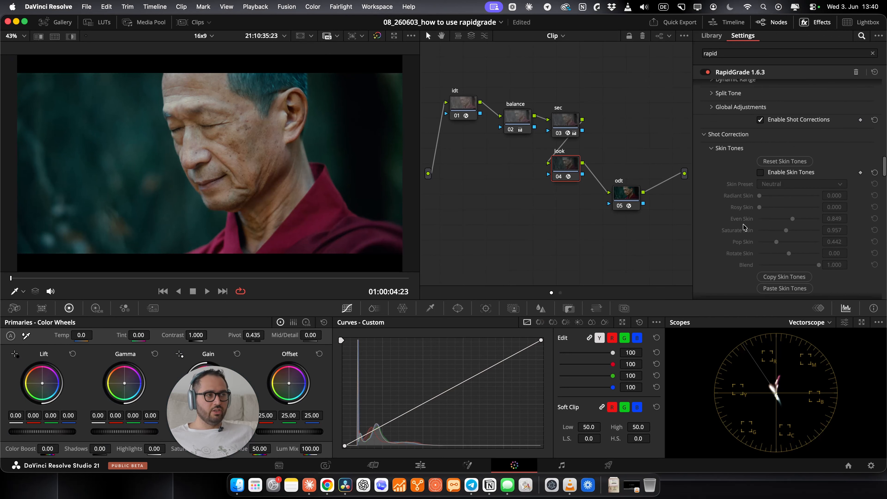
scroll(743, 227, down, 10)
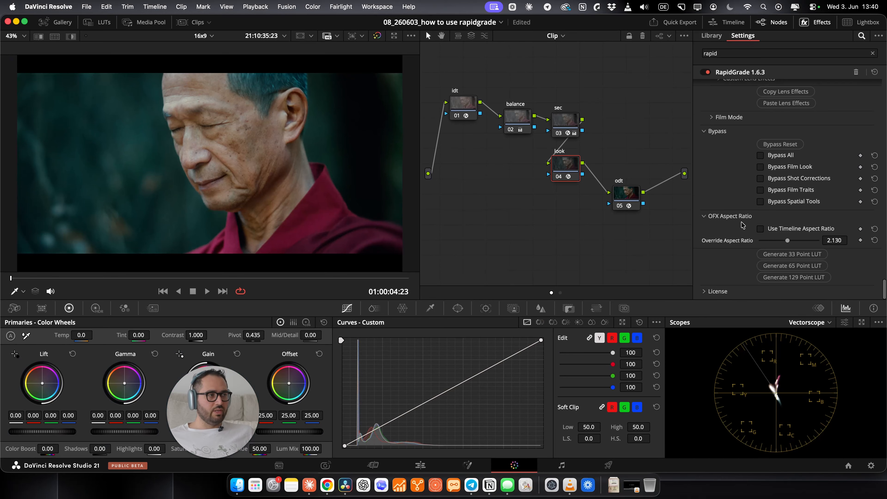
click(778, 158)
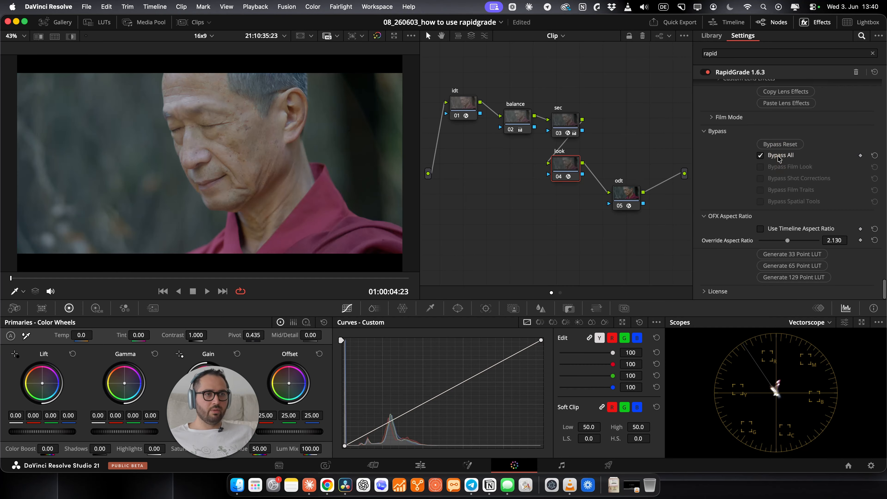
click(779, 158)
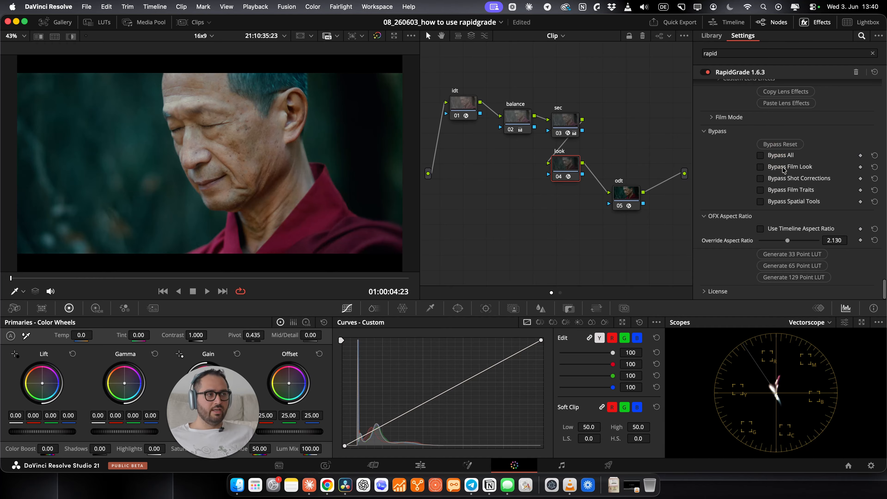
Compare the image by bypassing and restoring the Film Look, Shot Corrections, Film Traits and Spatial Tools one at a time
click(782, 167)
click(775, 180)
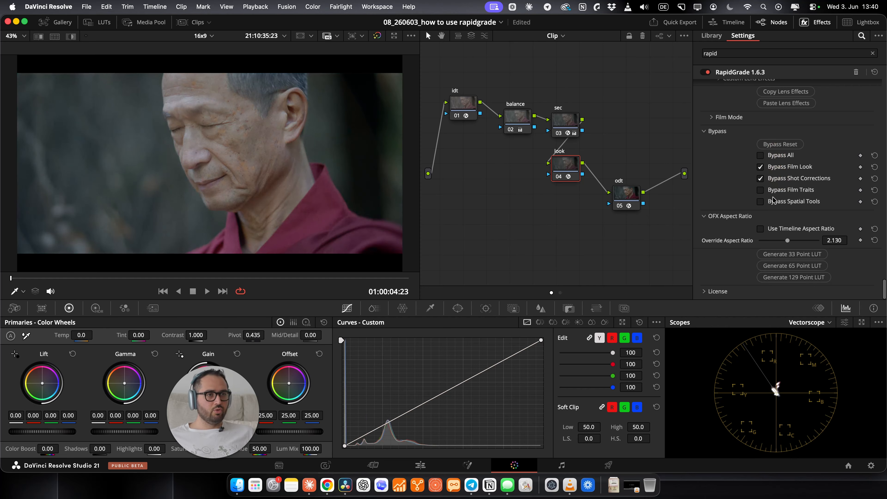
click(774, 202)
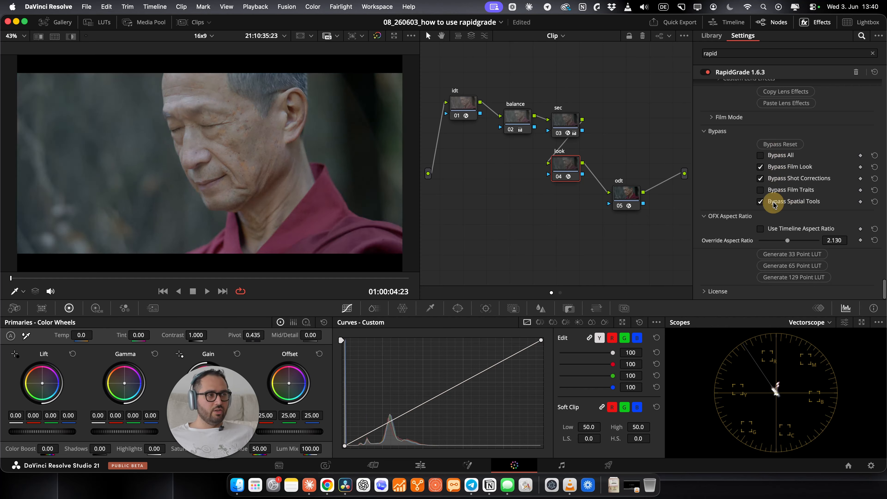
click(784, 191)
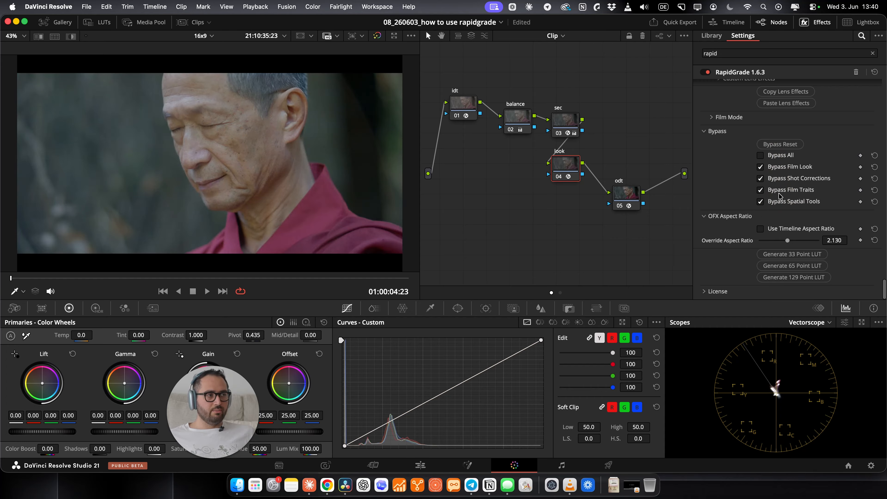
click(790, 169)
click(789, 178)
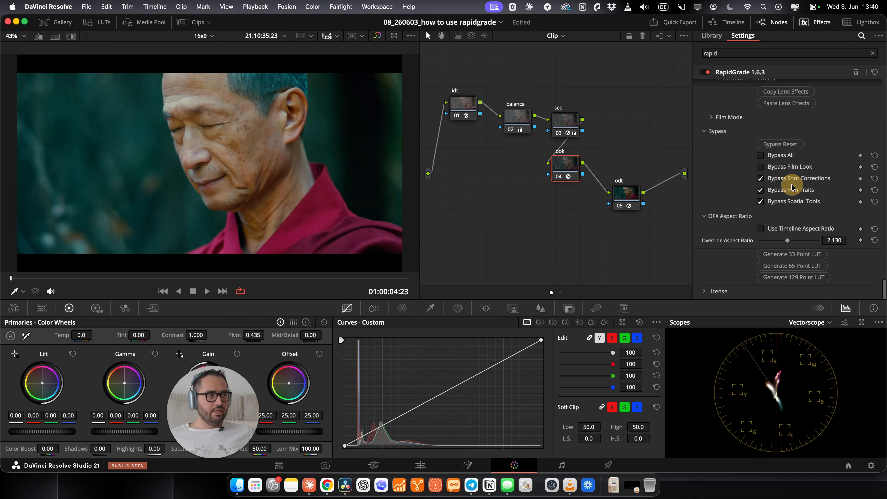
click(789, 192)
click(786, 202)
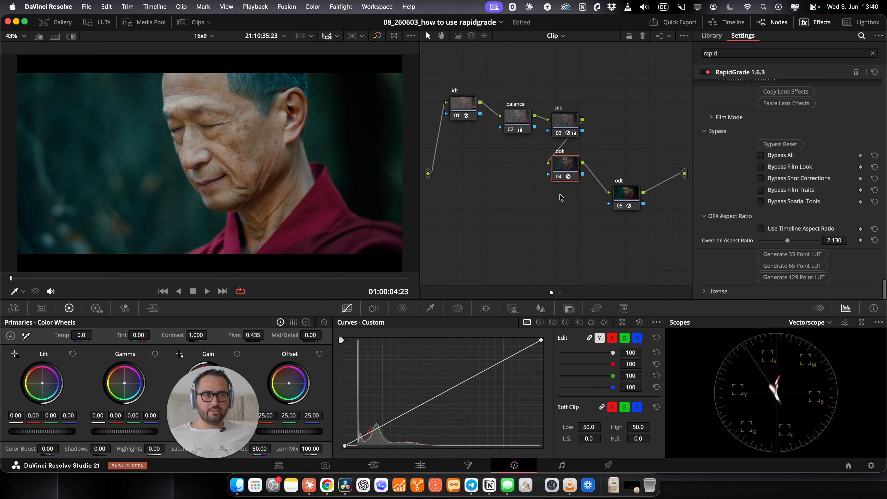
drag(223, 396, 458, 290)
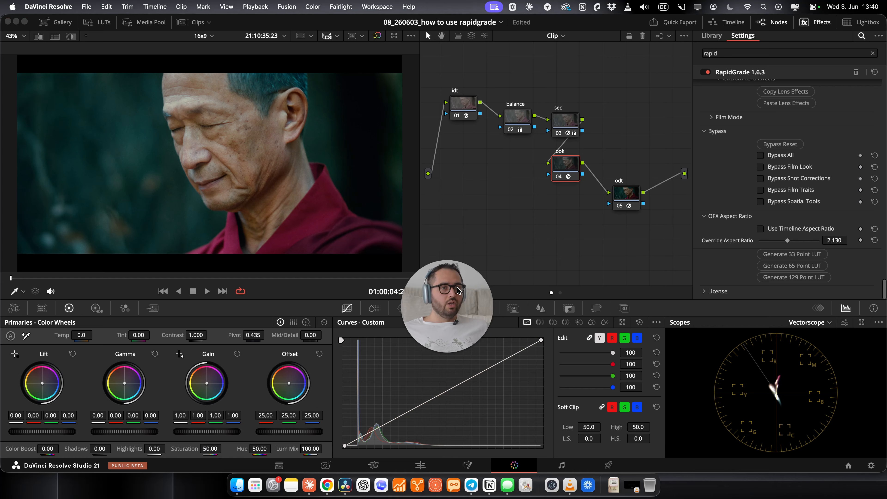
click(446, 353)
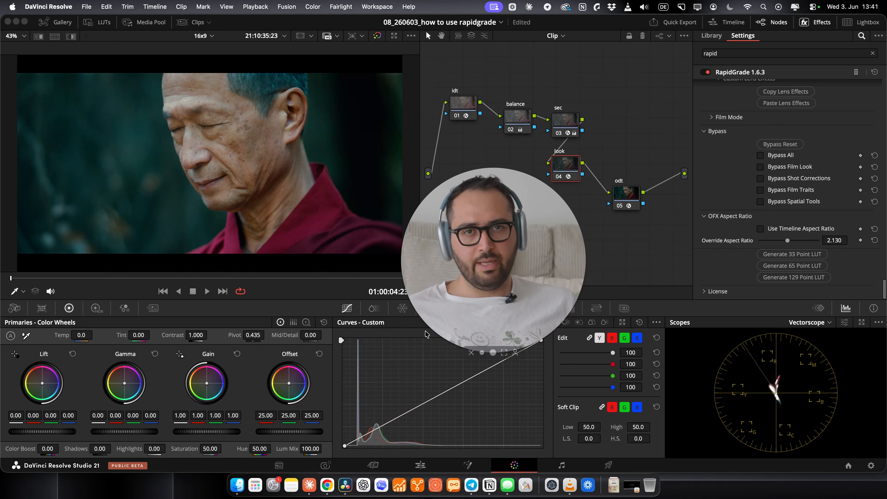
drag(499, 264, 428, 276)
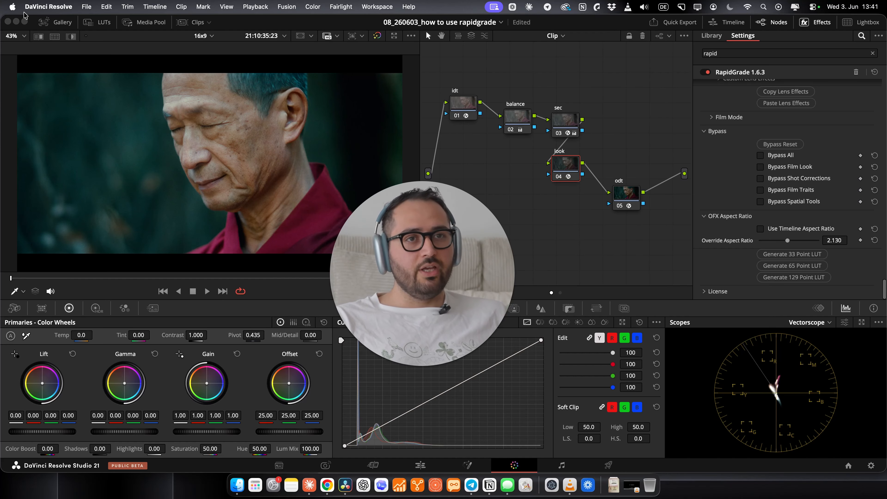
click(57, 22)
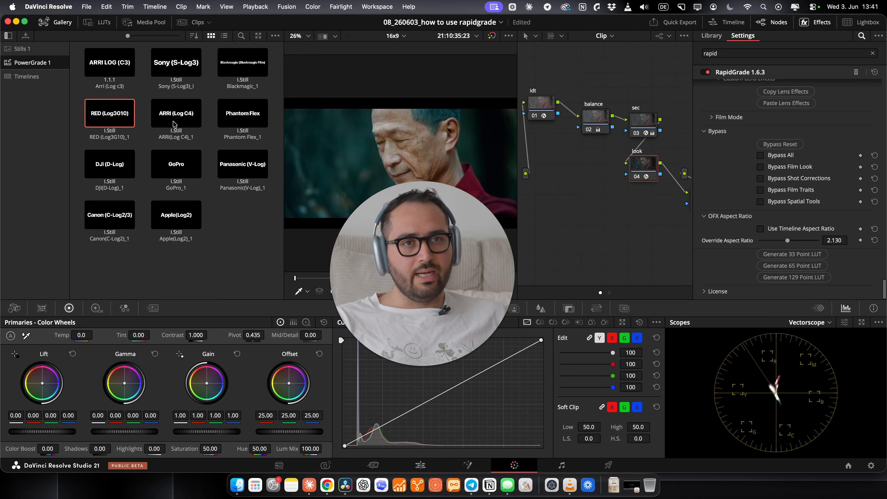
click(60, 23)
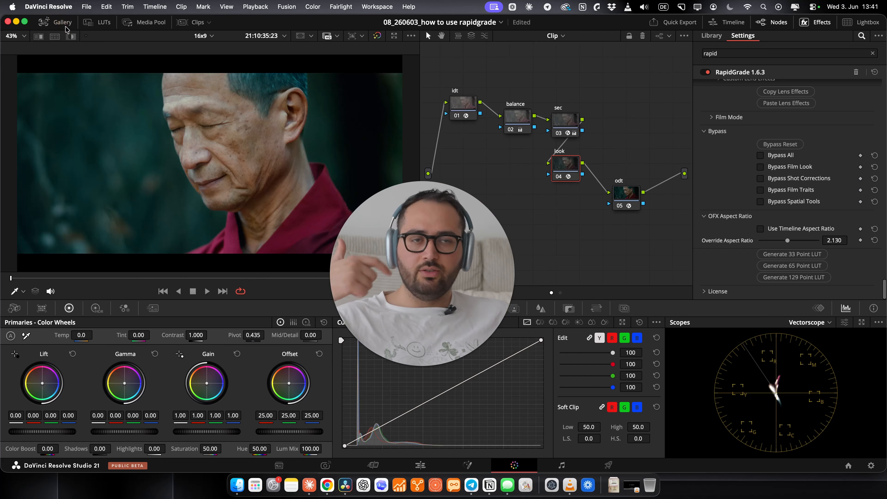
drag(398, 250, 410, 254)
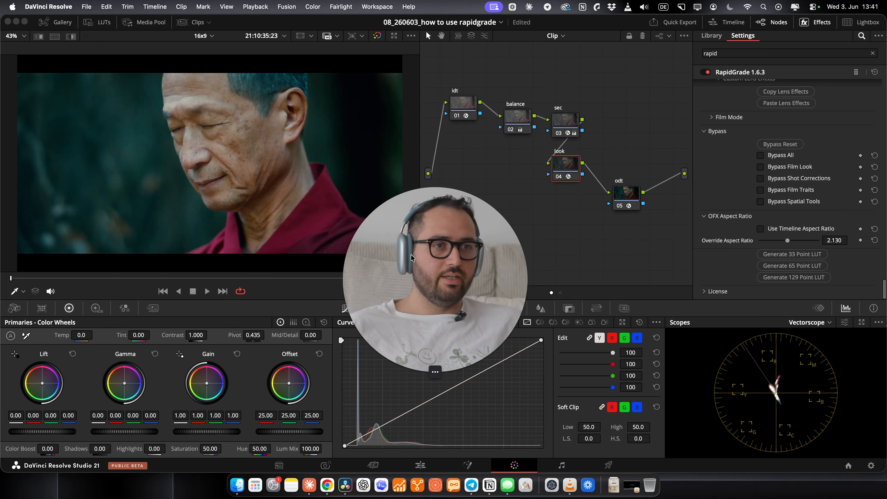